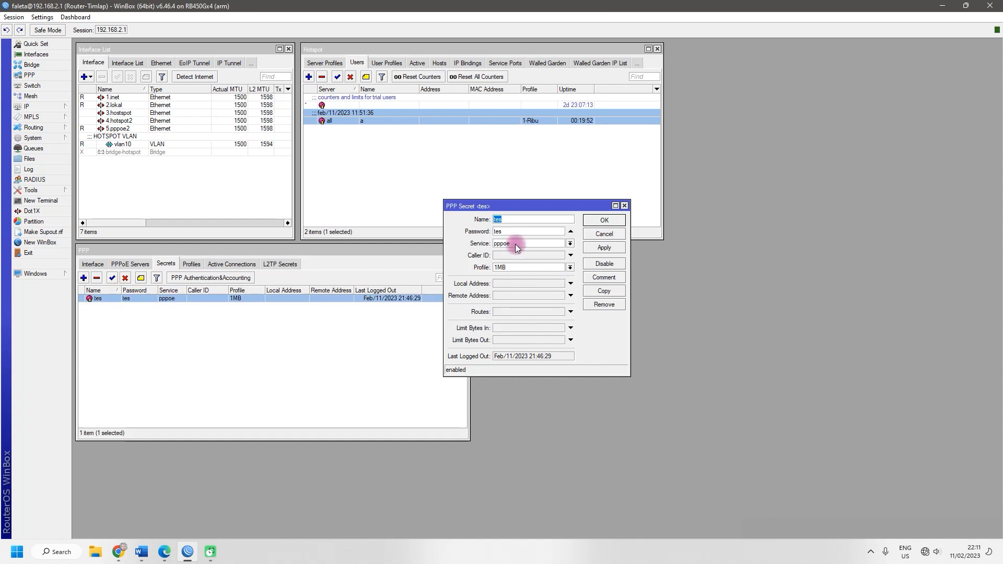
Step: Close the PPPoE secret's settings with OK, then select the vlan10 interface in the list
left_click(554, 231)
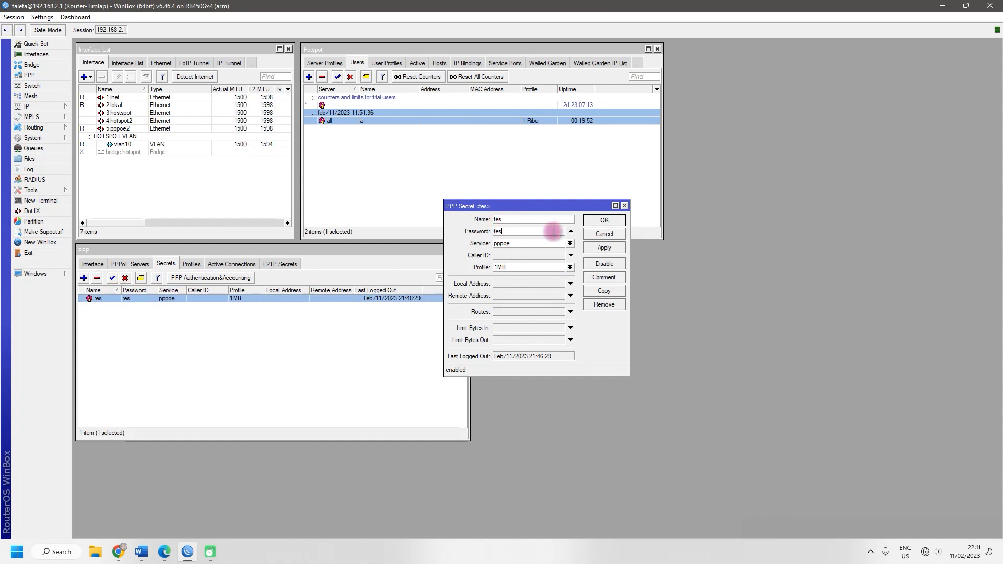
left_click(605, 220)
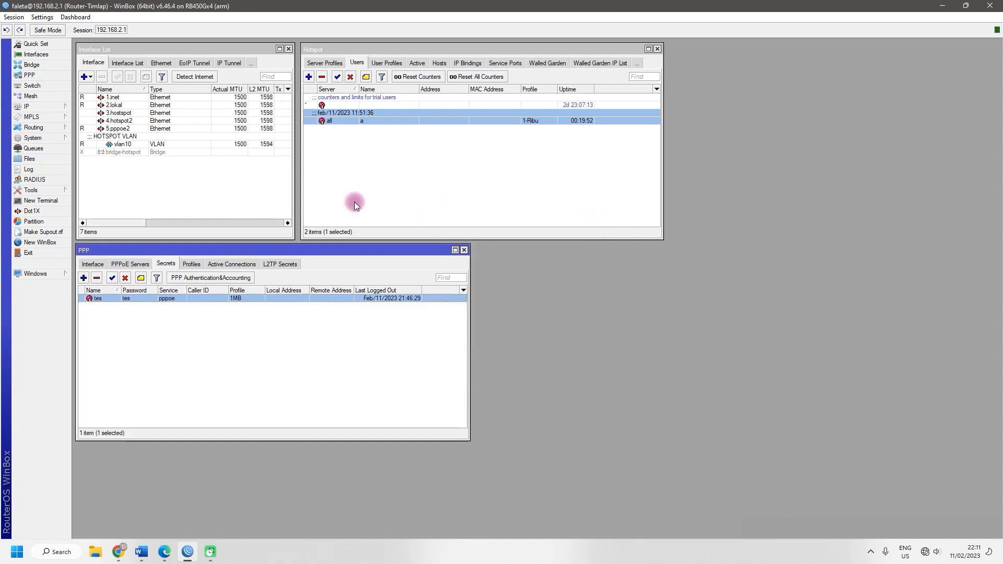
left_click(119, 143)
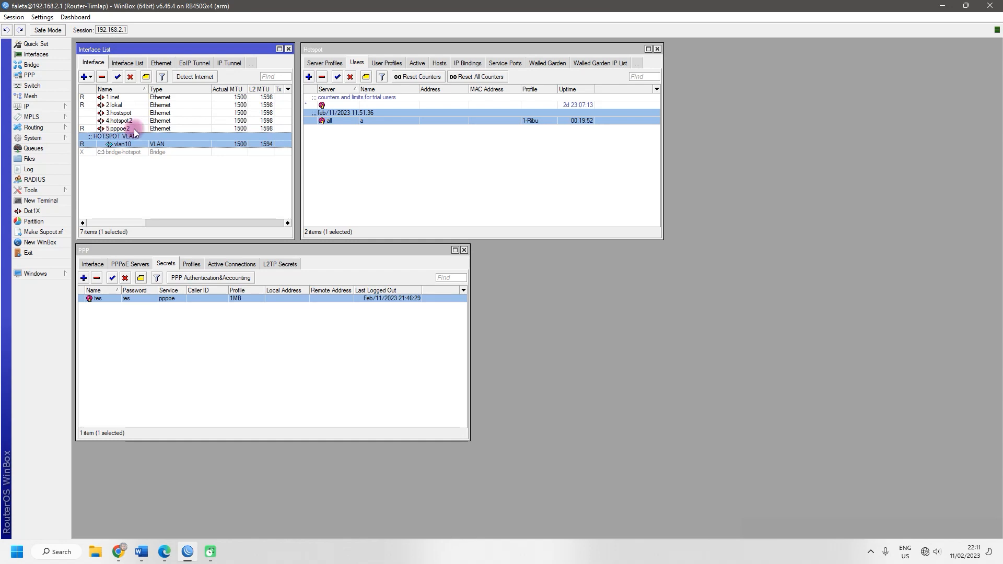
Step: Minimise WinBox and the Word document to reveal the Windows desktop
left_click(948, 6)
left_click(946, 8)
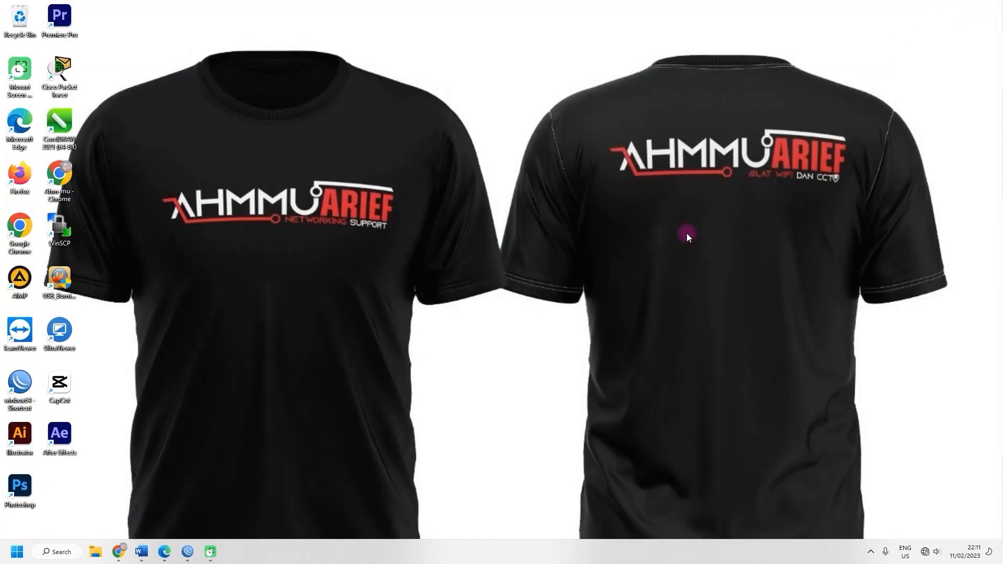
Step: Restore Edge and switch to the 192.168.1.1/cu.html ZTE login tab
left_click(167, 551)
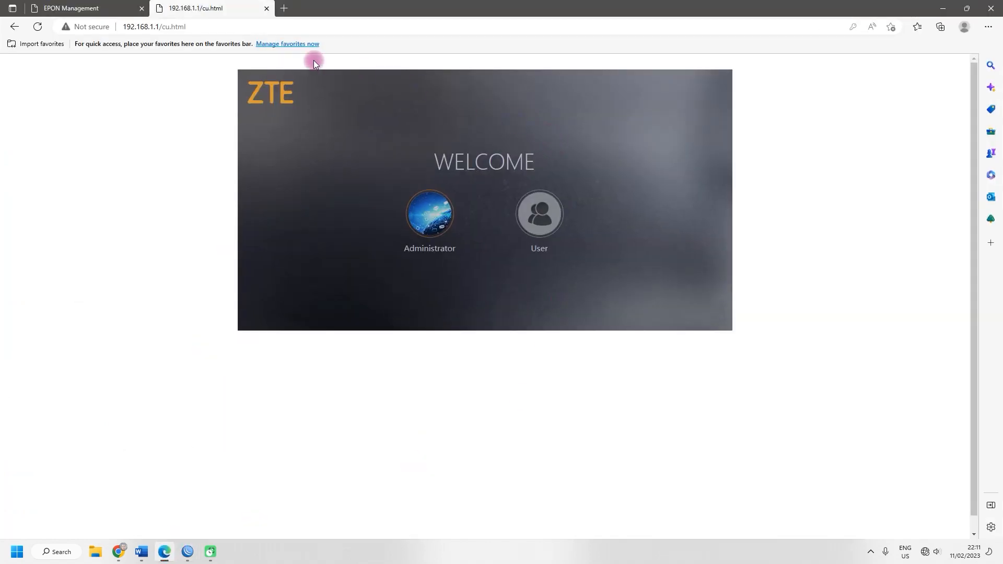
left_click(57, 8)
left_click(185, 7)
left_click(97, 7)
left_click(253, 7)
Step: Reload the ZTE welcome page at 192.168.1.1 from the address bar
left_click_drag(125, 26, 165, 31)
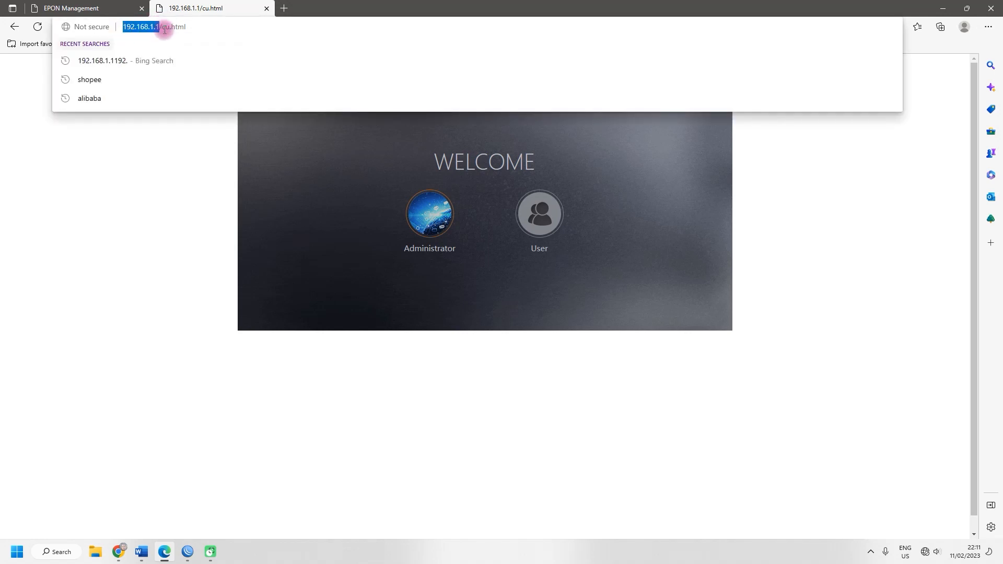
left_click(225, 25)
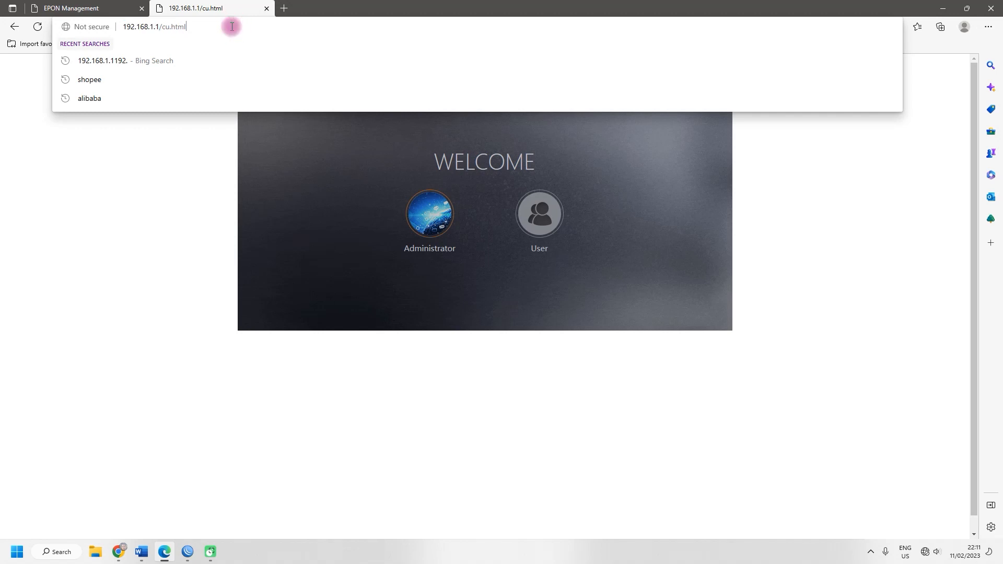
key("Return")
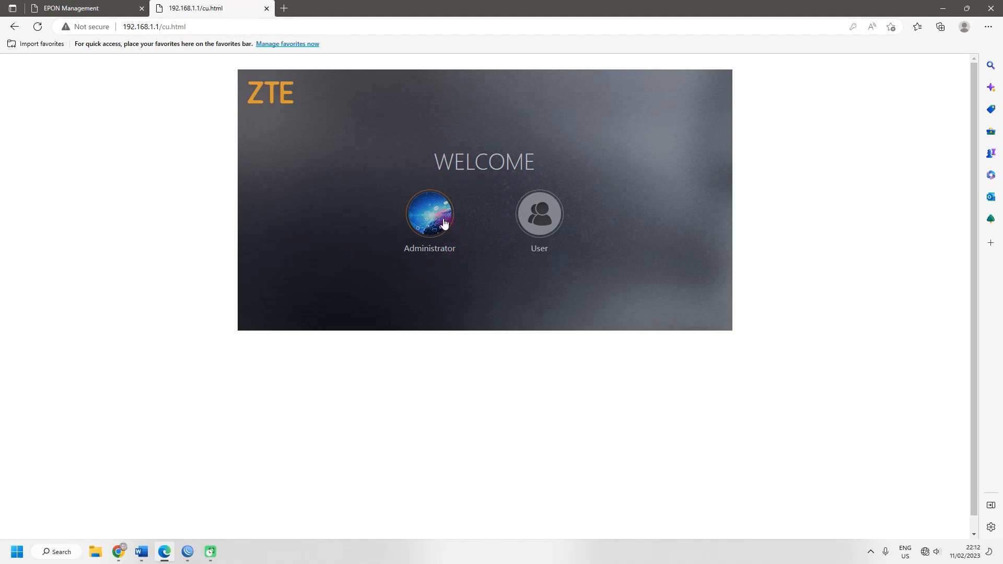
Step: Choose the Administrator login and enter the admin password, revealing it to check and retyping it
left_click(421, 211)
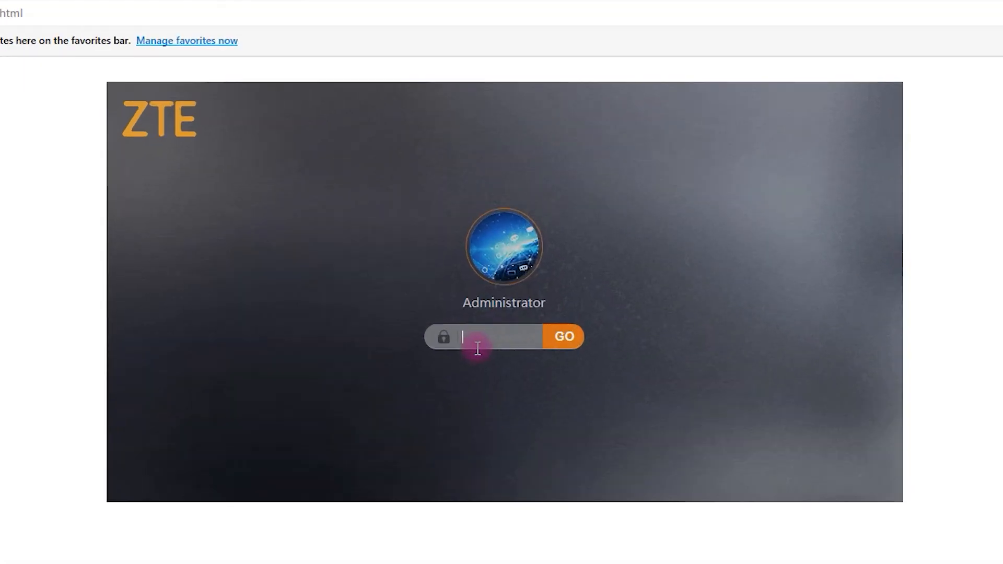
left_click(477, 231)
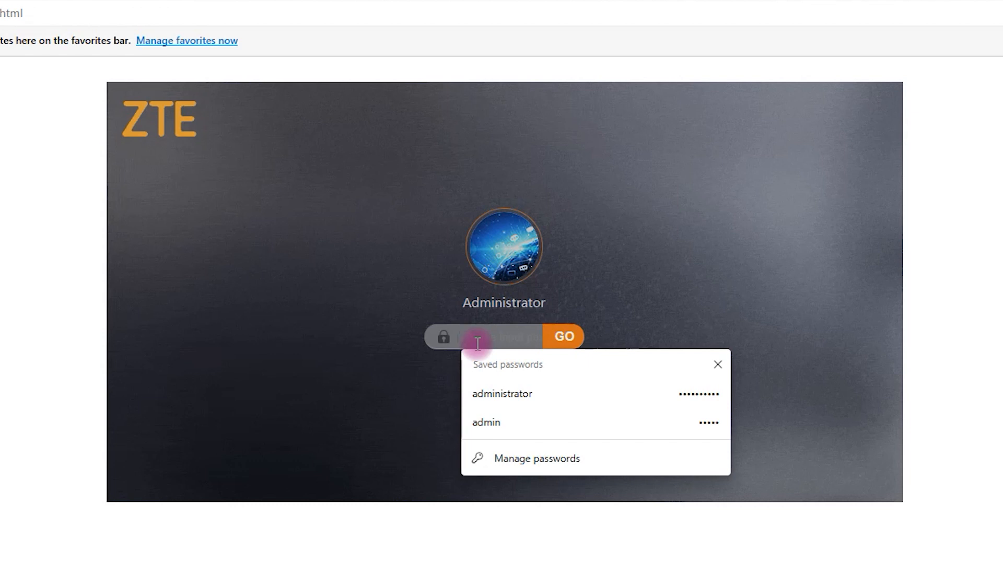
type("••")
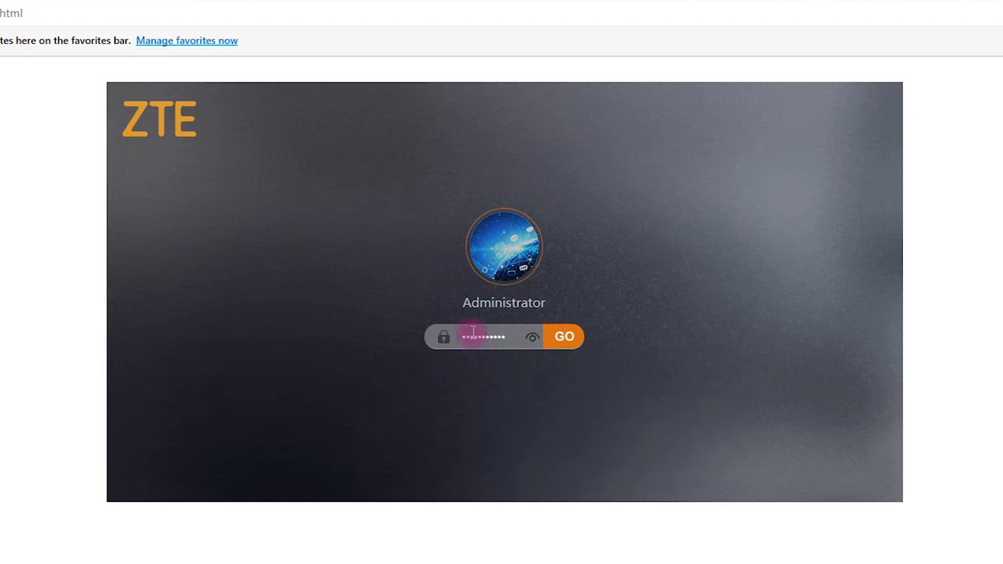
left_click(532, 339)
double_click(507, 340)
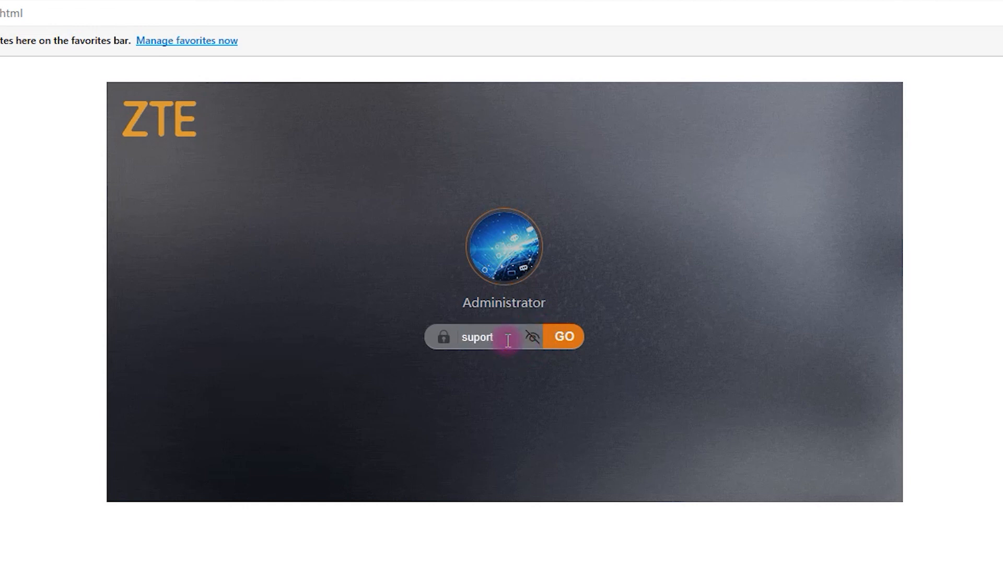
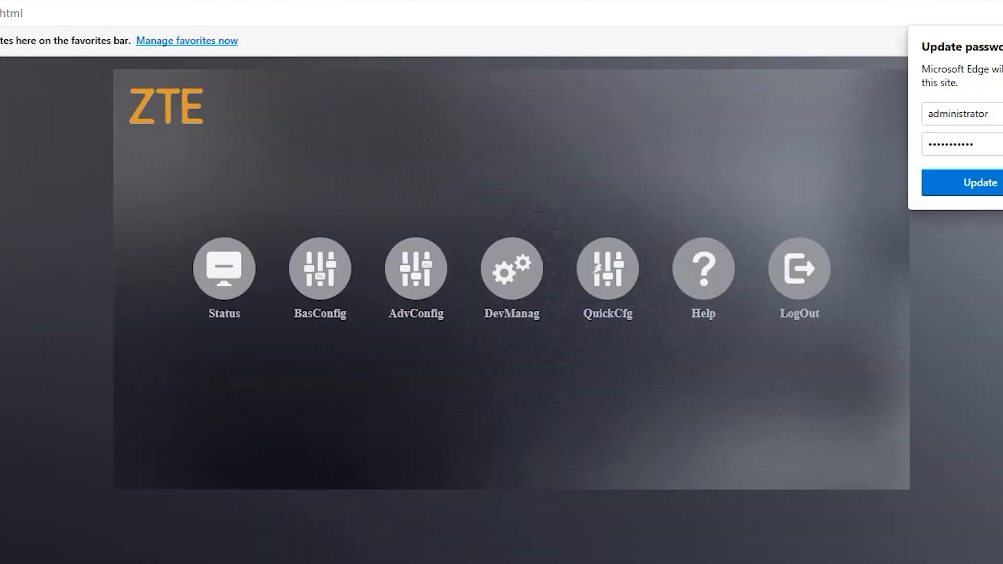
Step: Close Edge's 'Update password' popup so the ZTE main configuration menu is unobstructed
left_click(1002, 183)
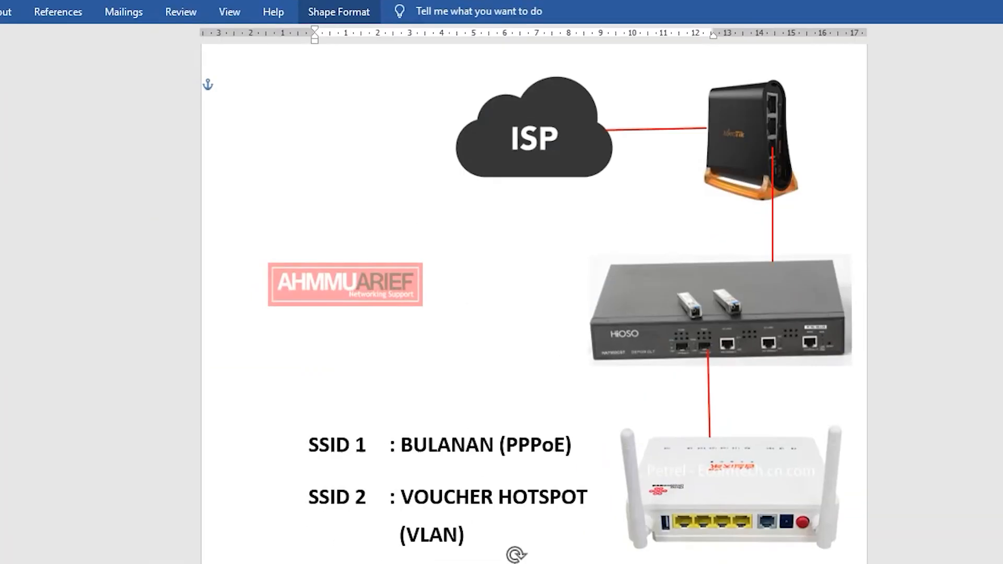
left_click(303, 444)
left_click_drag(311, 444, 556, 438)
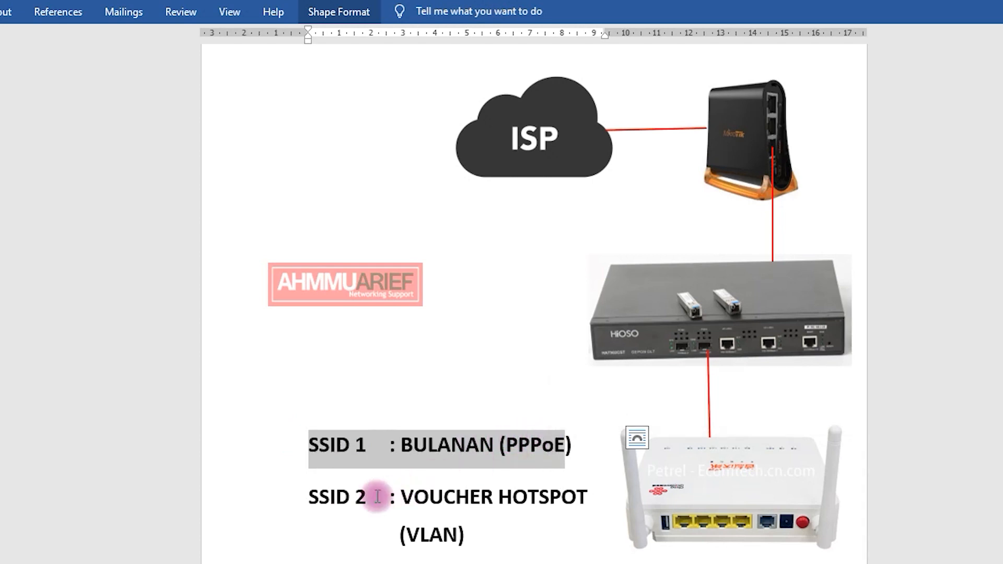
left_click_drag(309, 497, 529, 495)
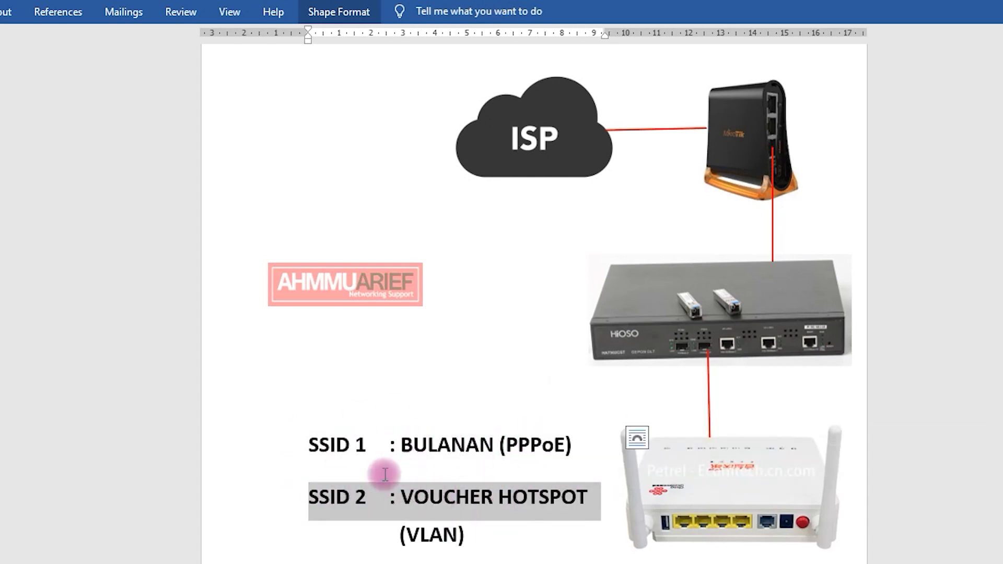
left_click_drag(310, 445, 462, 439)
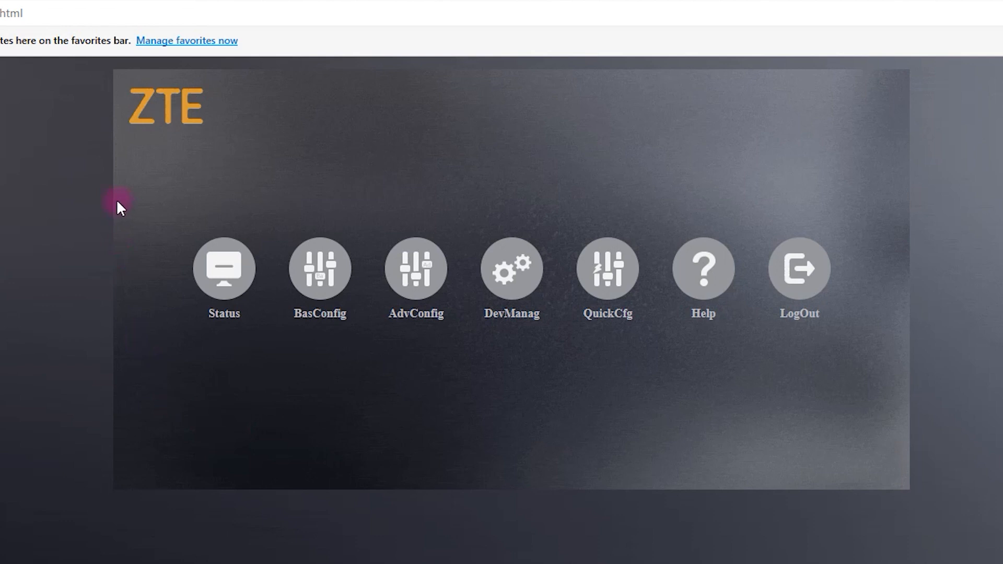
Step: Change the BasConfig WLAN wireless channel from Auto to 13 and submit
left_click(323, 267)
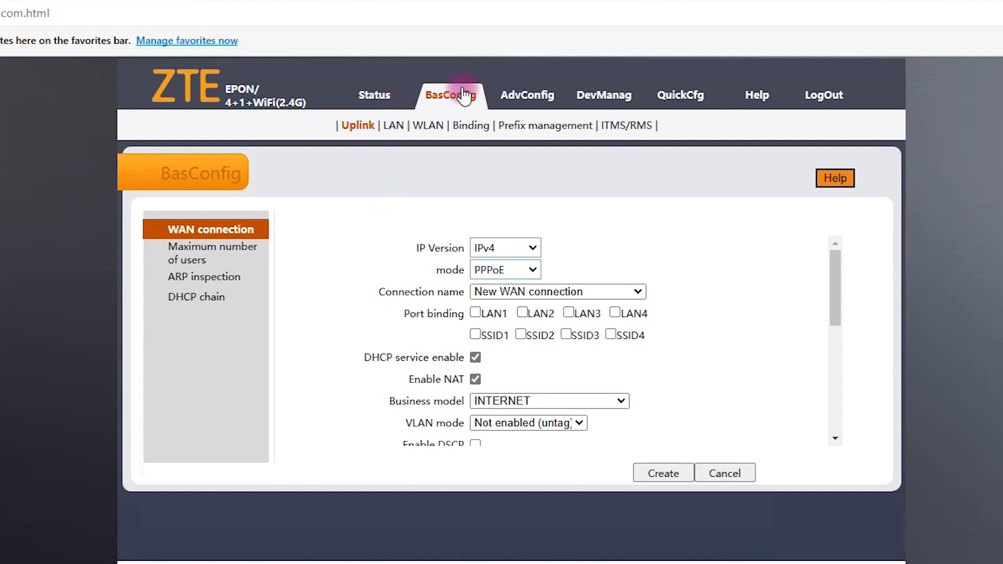
left_click(427, 125)
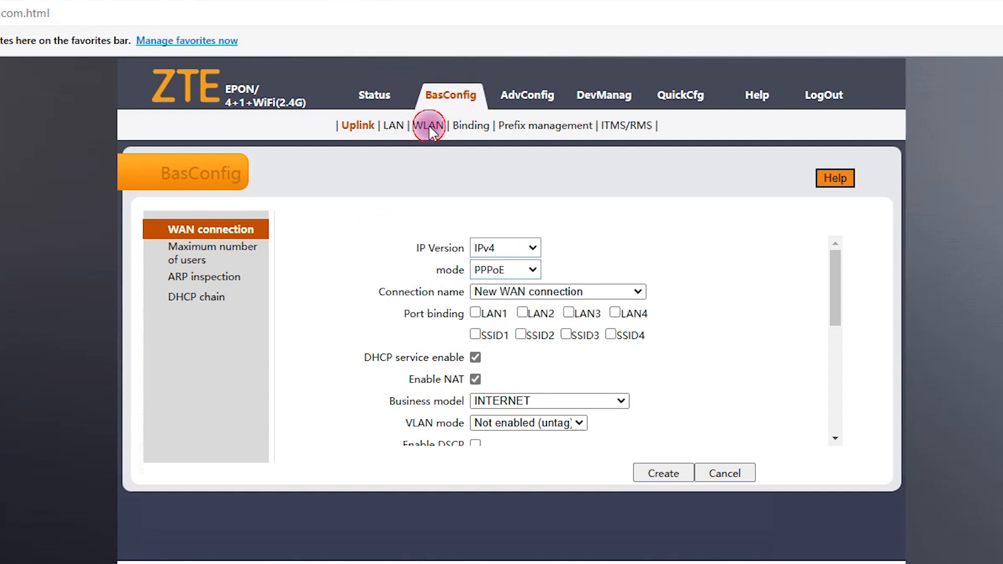
scroll(549, 355, "down", 1)
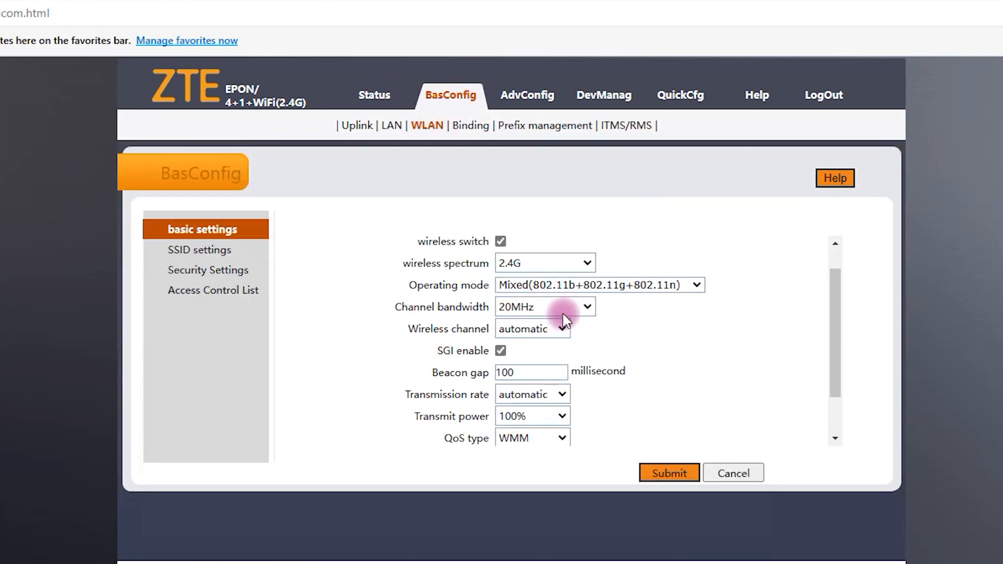
scroll(577, 318, "down", 2)
scroll(571, 386, "up", 3)
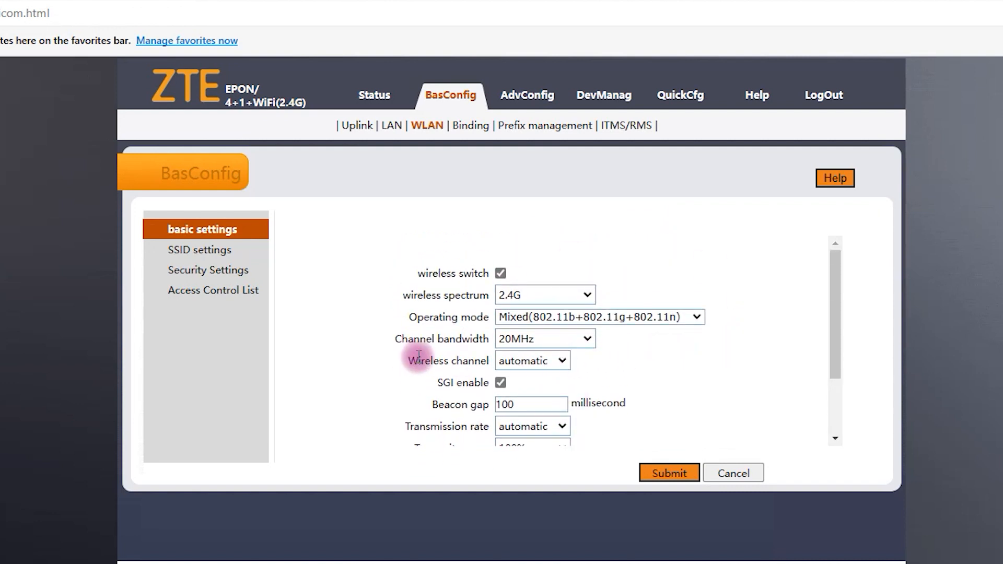
left_click(536, 368)
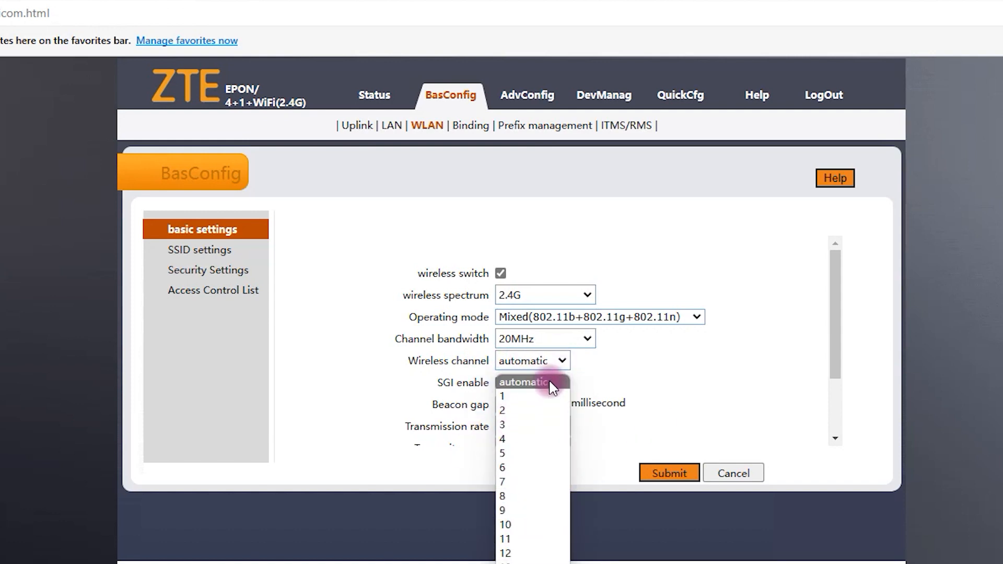
left_click(518, 561)
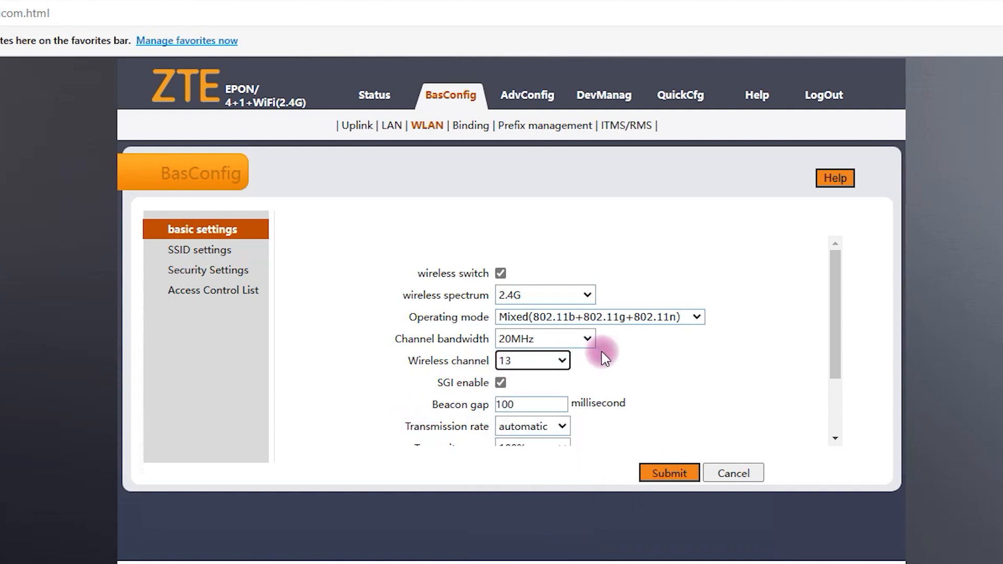
left_click(674, 466)
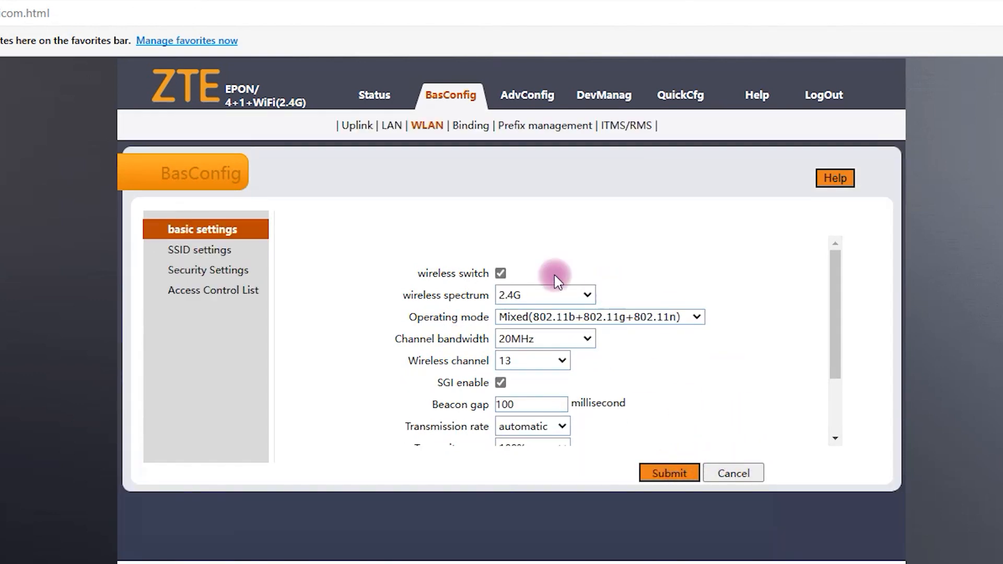
Step: Replace SSID1's name CU_6hsX with BULANAN on the SSID settings page and submit
left_click(204, 251)
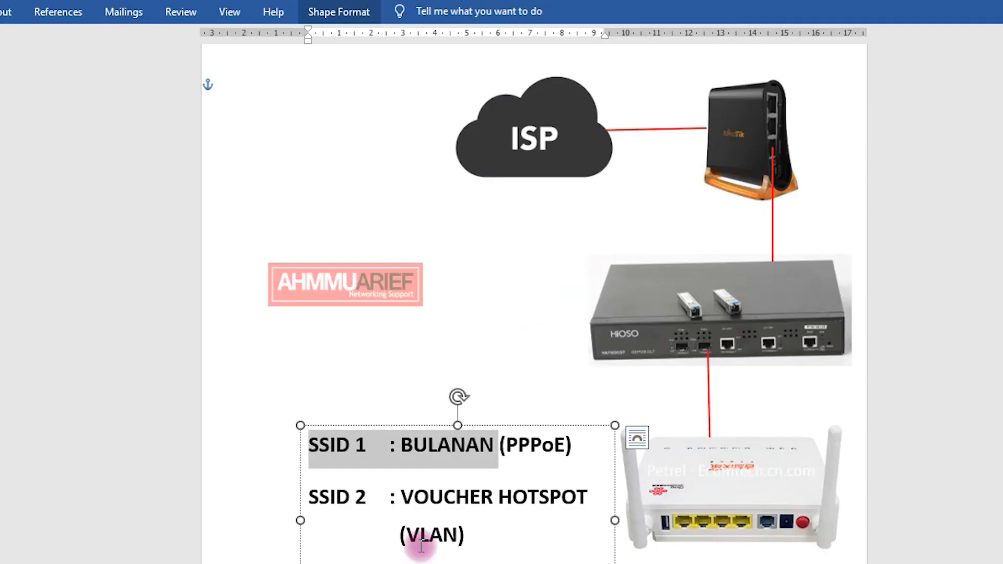
left_click(435, 493)
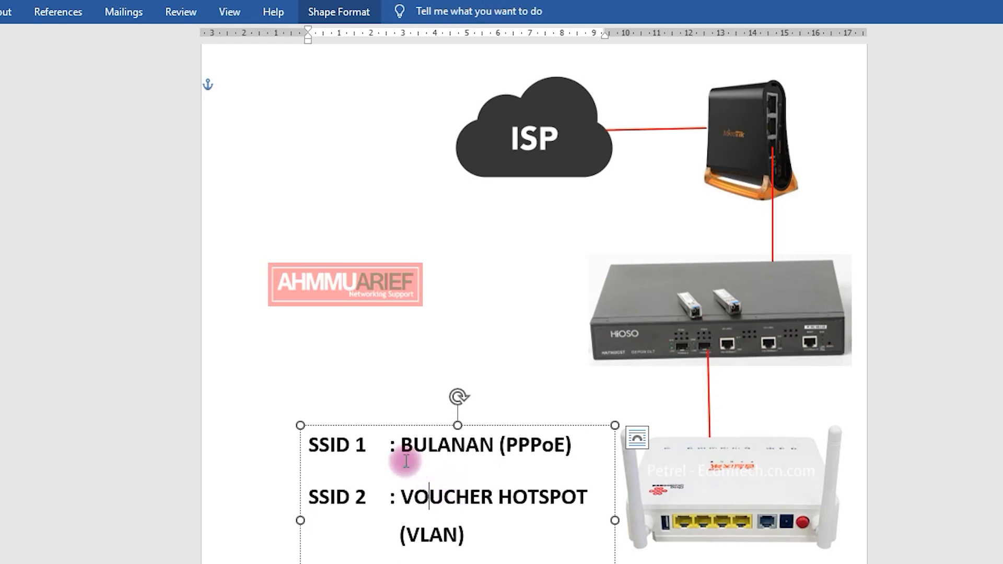
left_click_drag(409, 456, 465, 450)
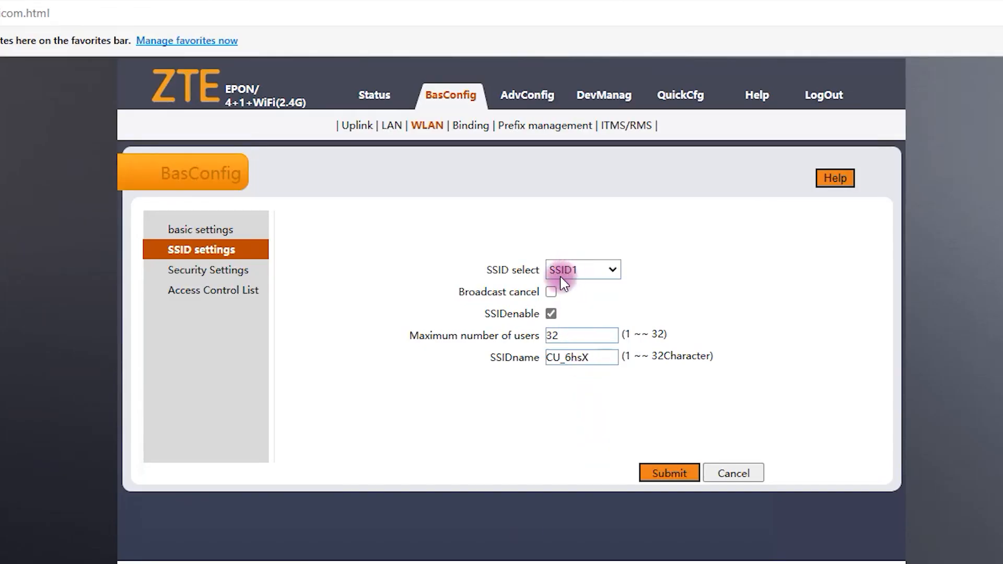
left_click_drag(548, 357, 601, 355)
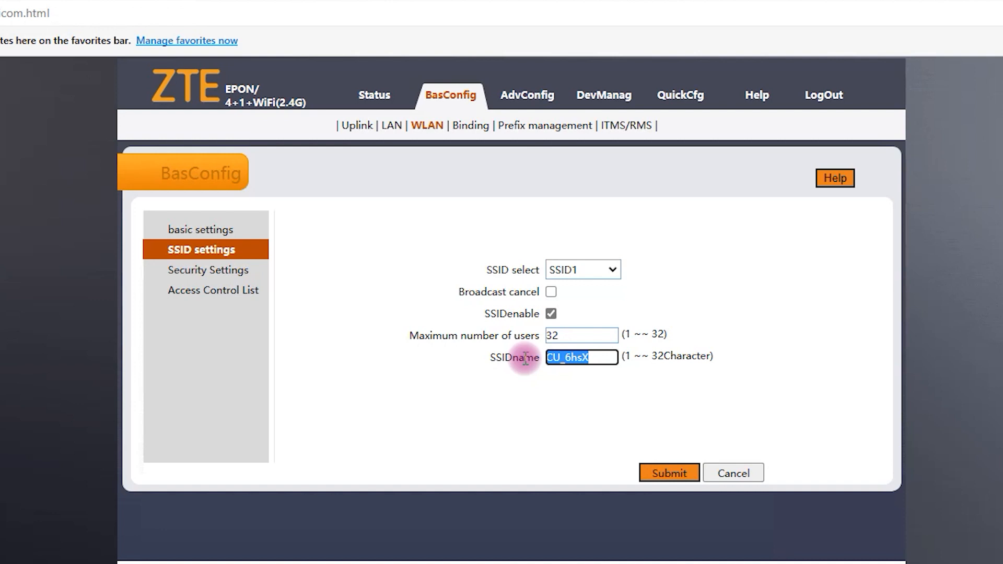
type("o")
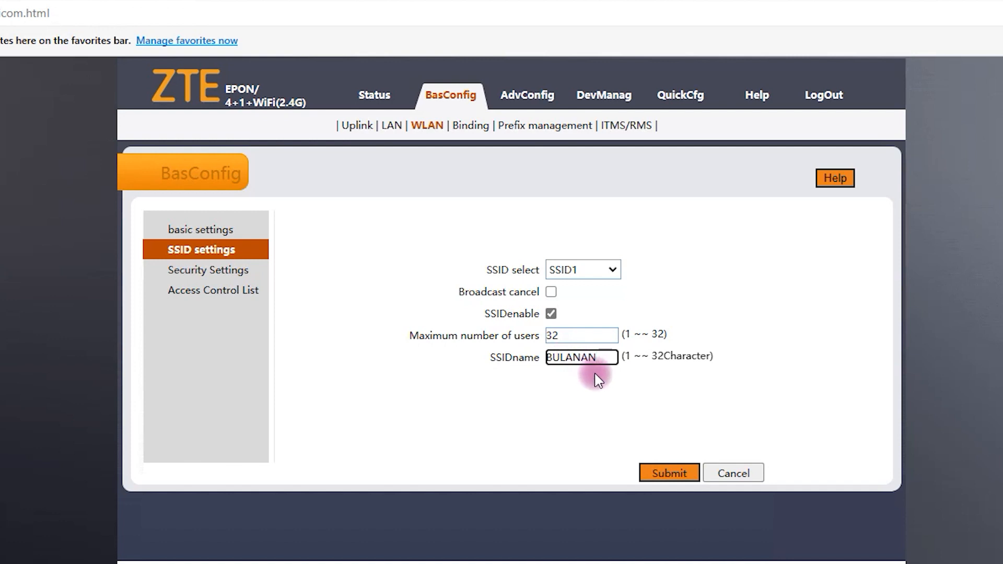
left_click(662, 474)
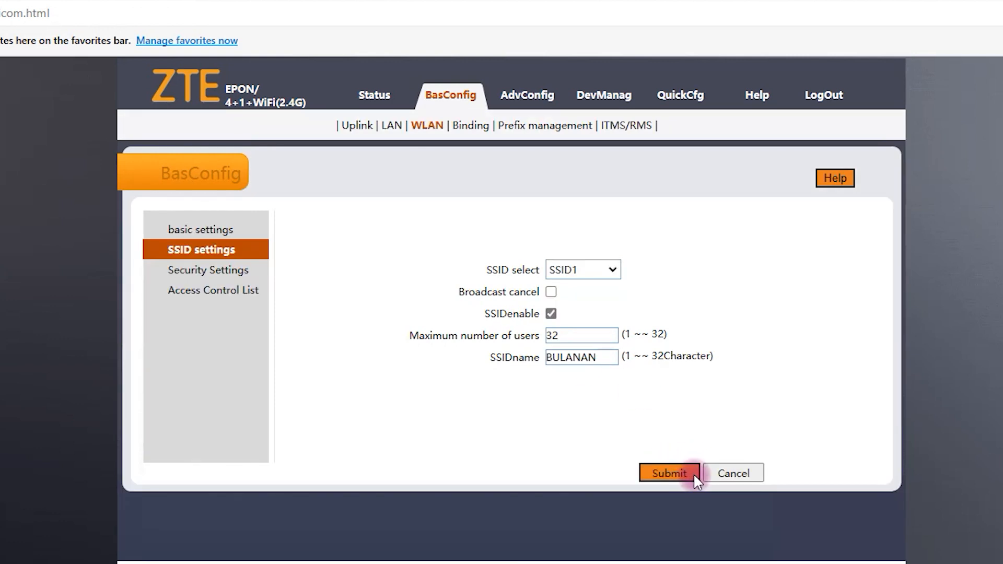
left_click(591, 275)
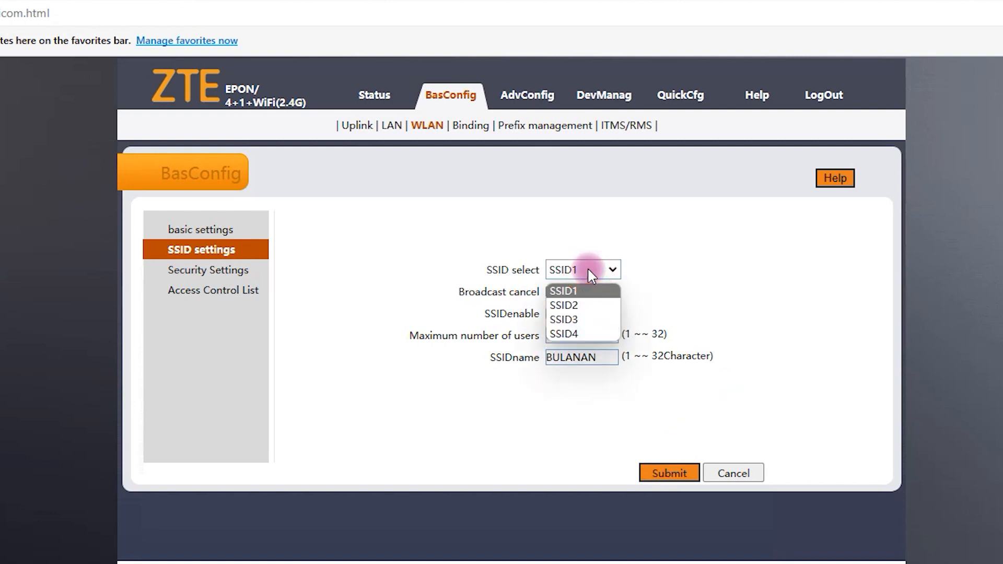
Step: Select SSID2, tick SSIDenable, rename Ctuunnb to HOTSPOT and submit
left_click(582, 309)
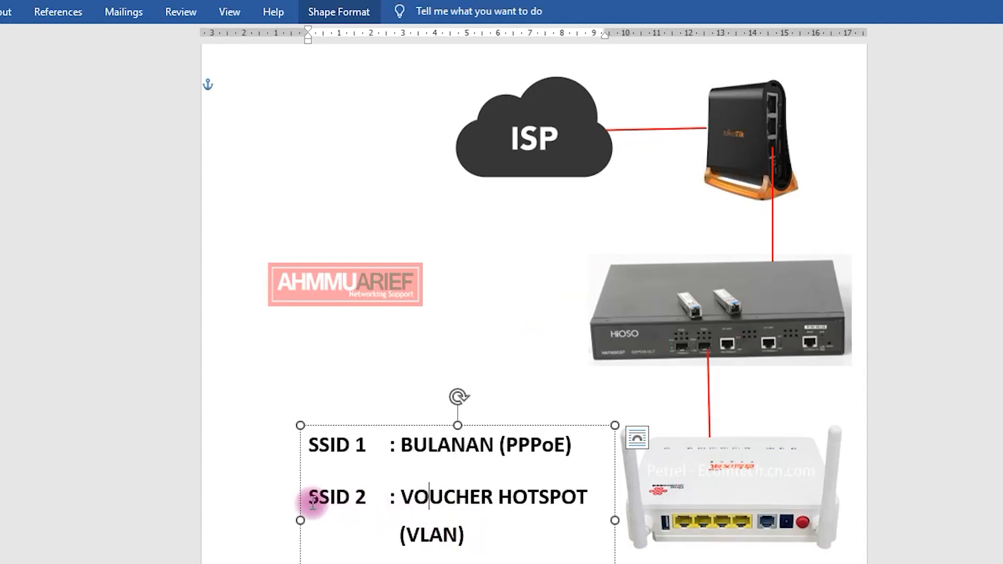
left_click_drag(312, 500, 497, 496)
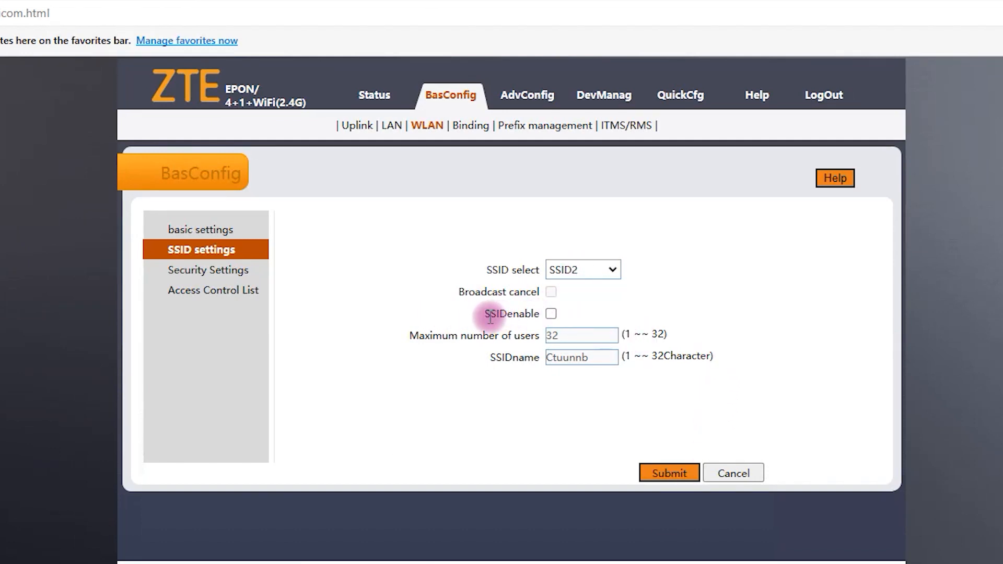
left_click_drag(534, 314, 508, 313)
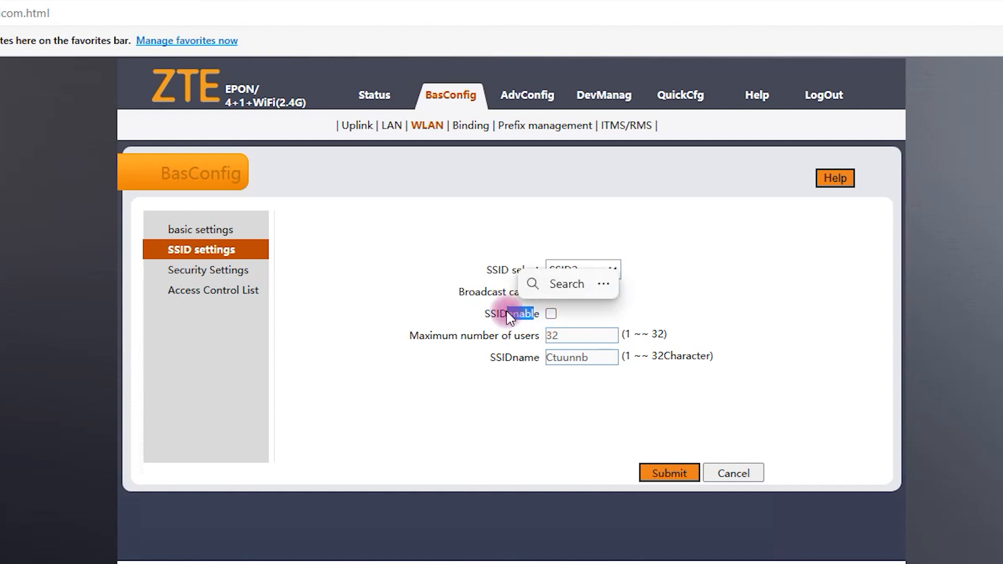
left_click(551, 314)
left_click(577, 333)
left_click_drag(589, 359, 530, 362)
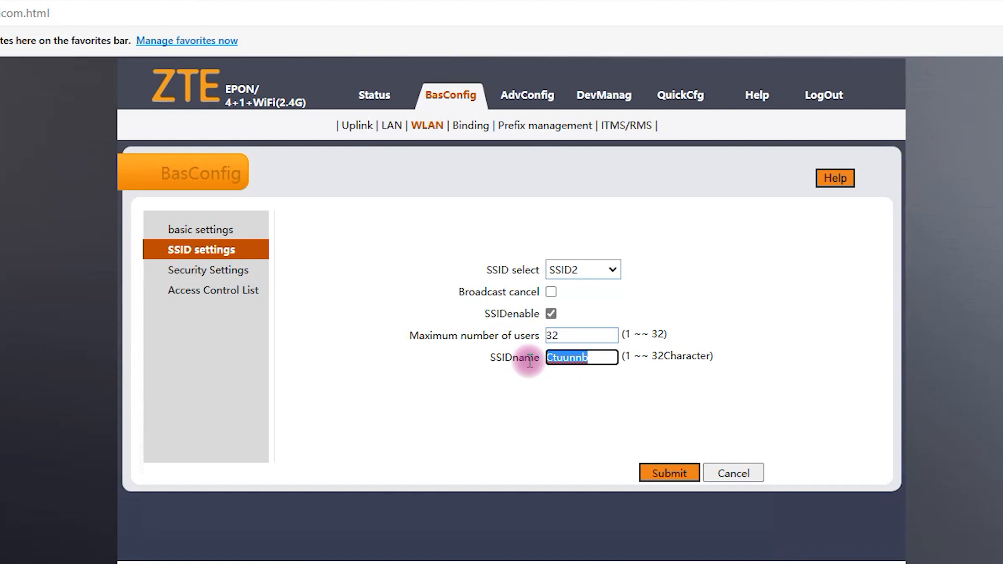
type("h")
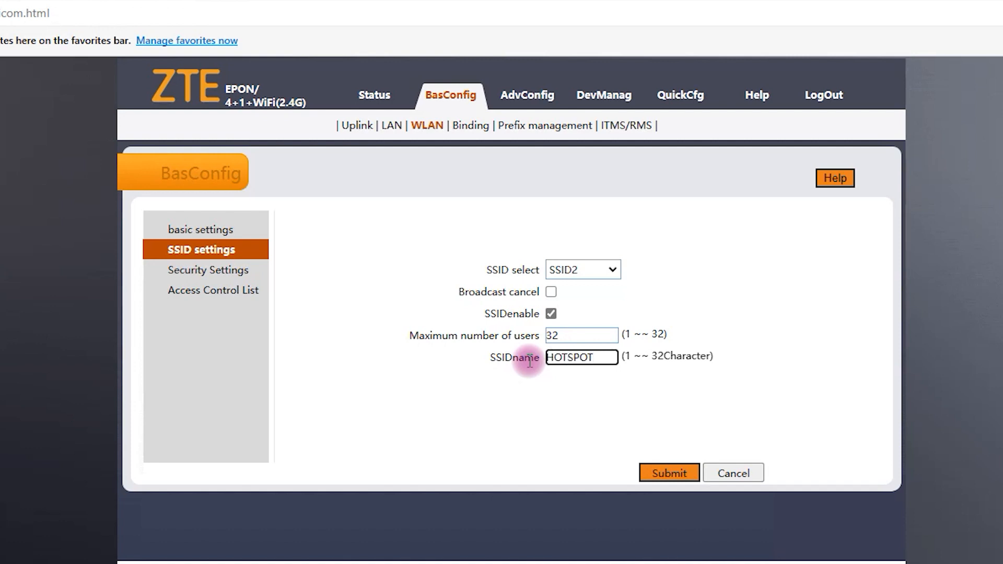
left_click(675, 475)
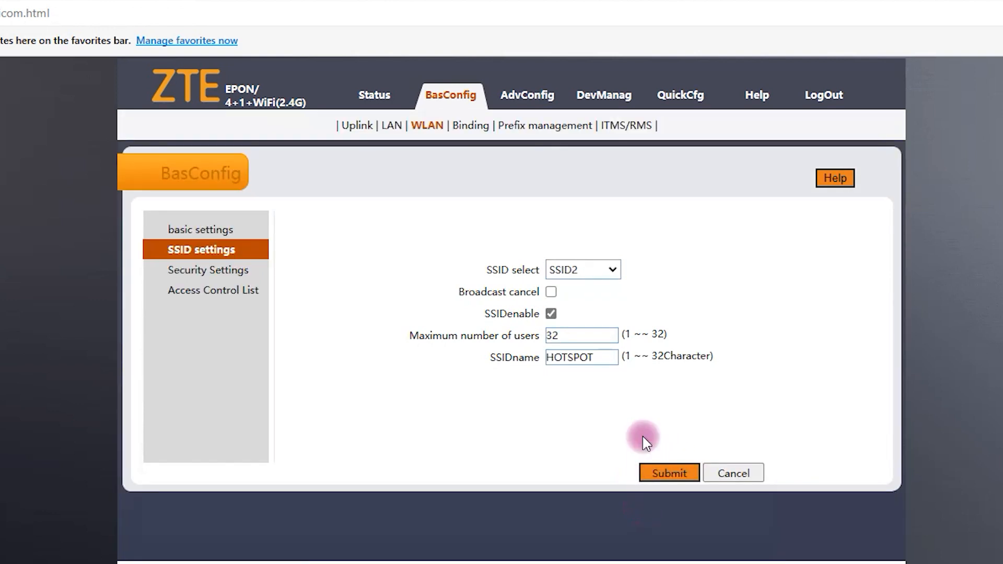
Step: Set SSID1's verification method to Open System in Security Settings and submit
left_click(212, 269)
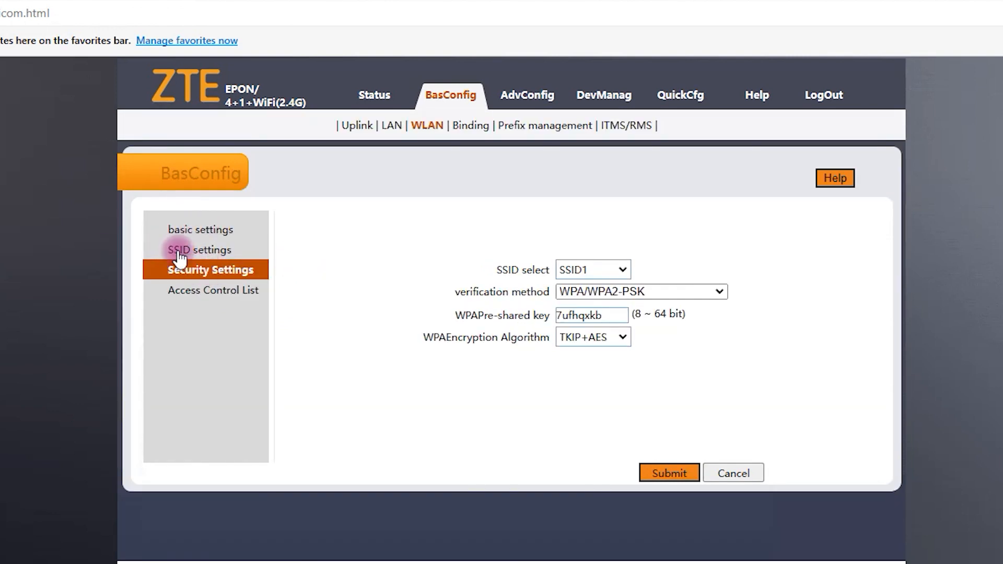
left_click(635, 291)
left_click(734, 249)
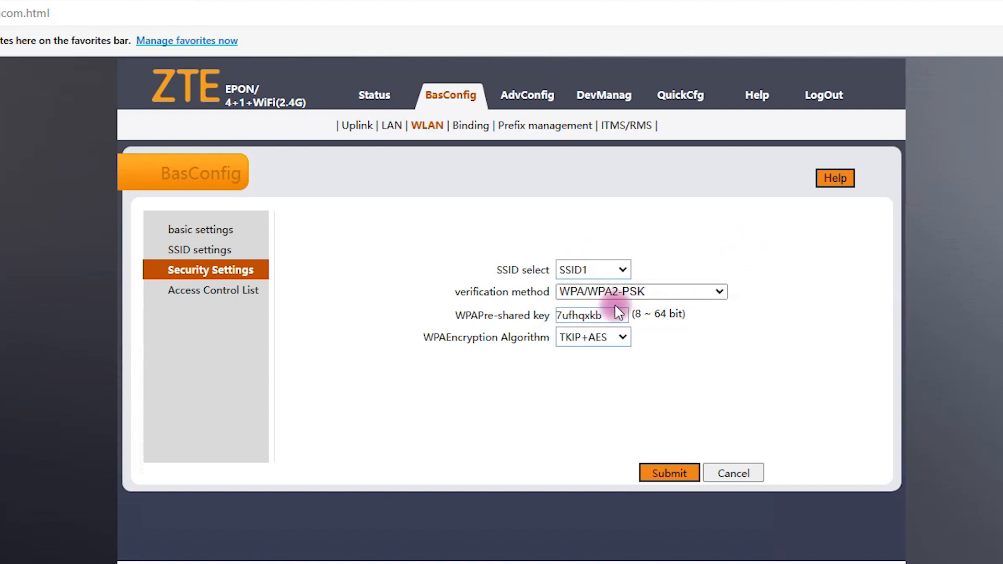
left_click(594, 292)
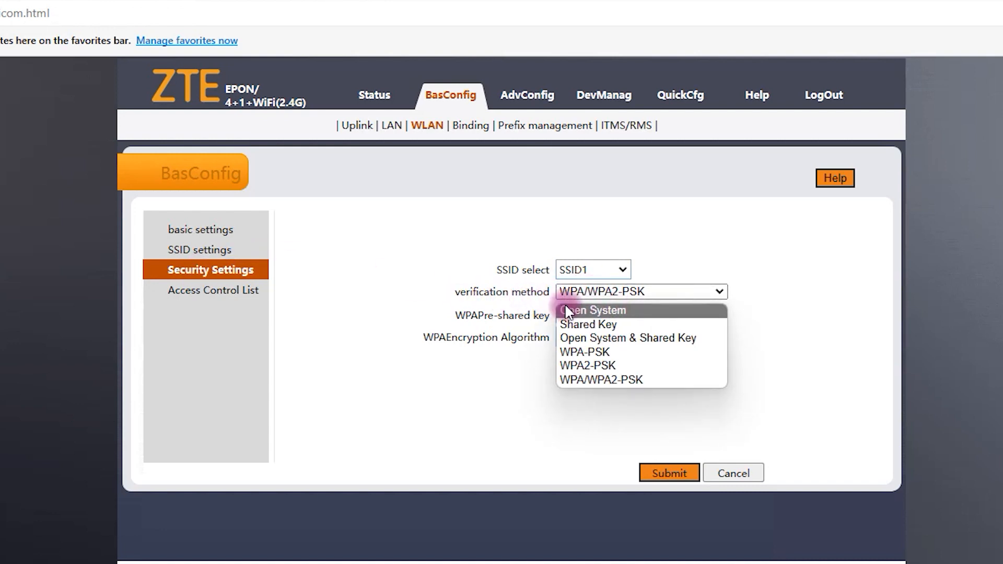
left_click(580, 309)
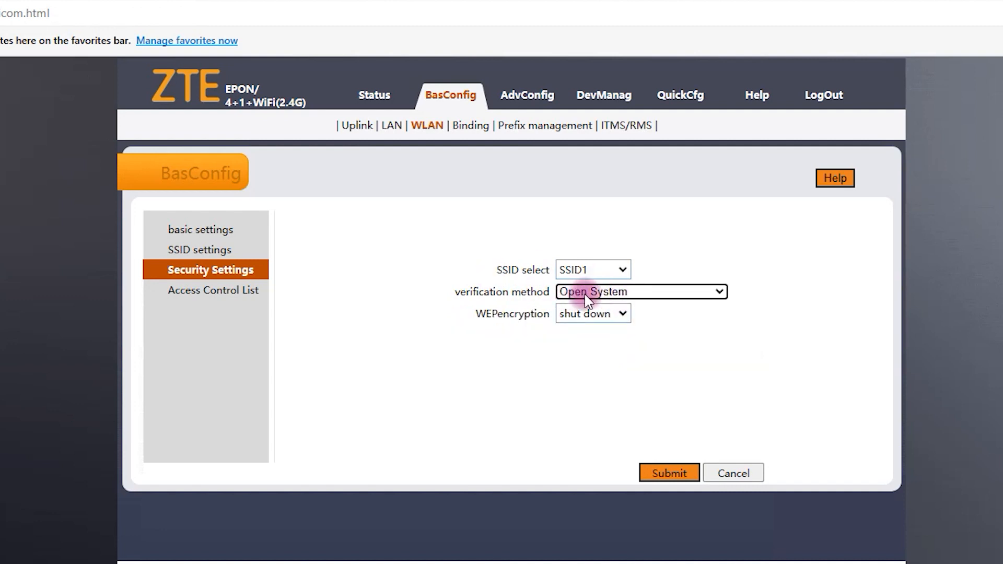
left_click(666, 474)
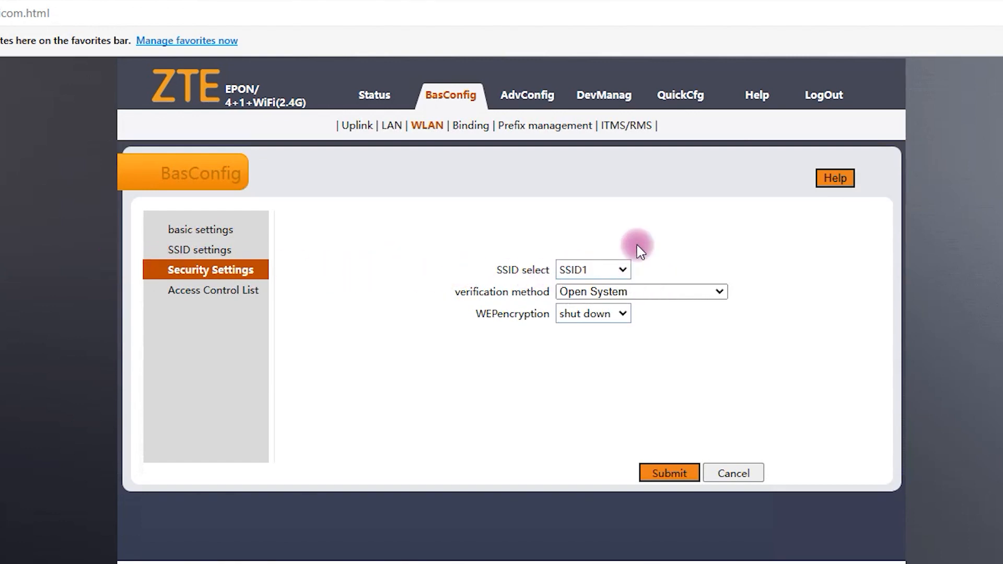
Step: Save SSID2's security as Open System with WEP encryption shut down
left_click(615, 270)
left_click(608, 306)
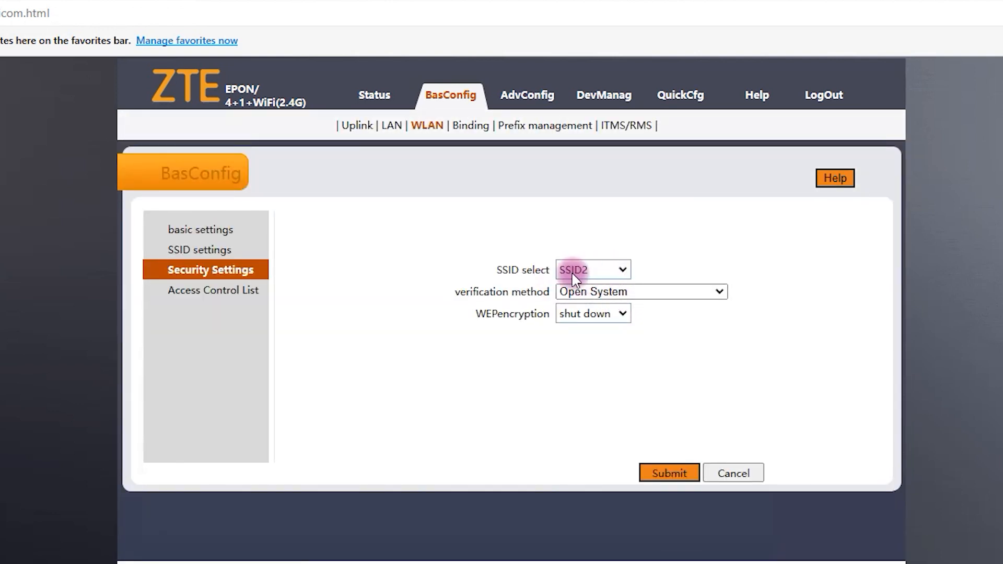
left_click(609, 293)
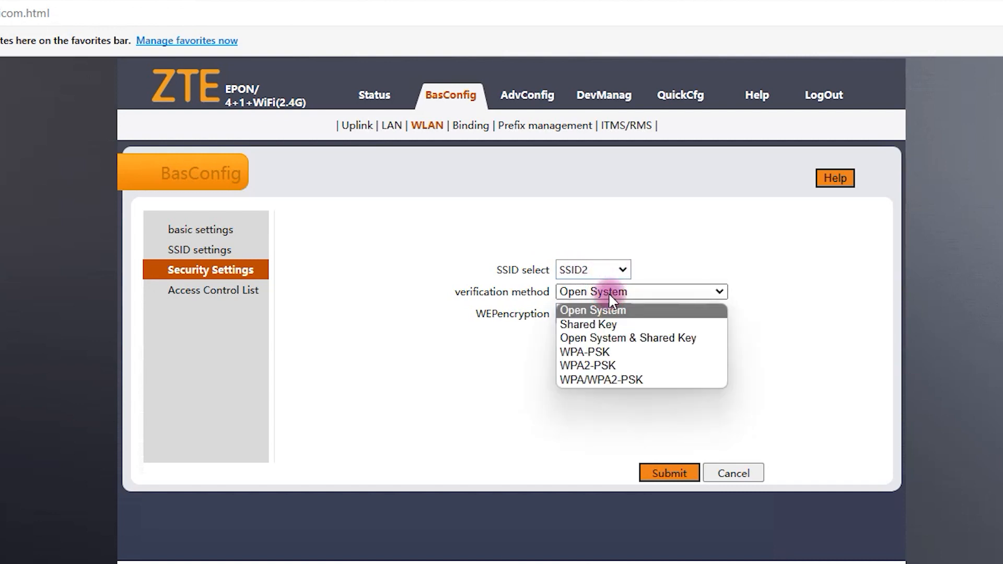
left_click(635, 309)
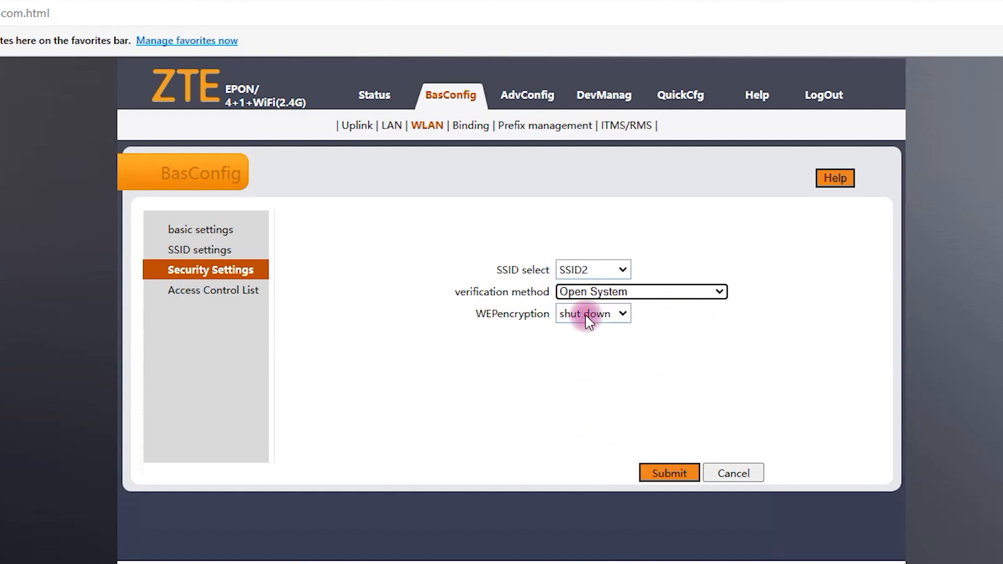
left_click(669, 473)
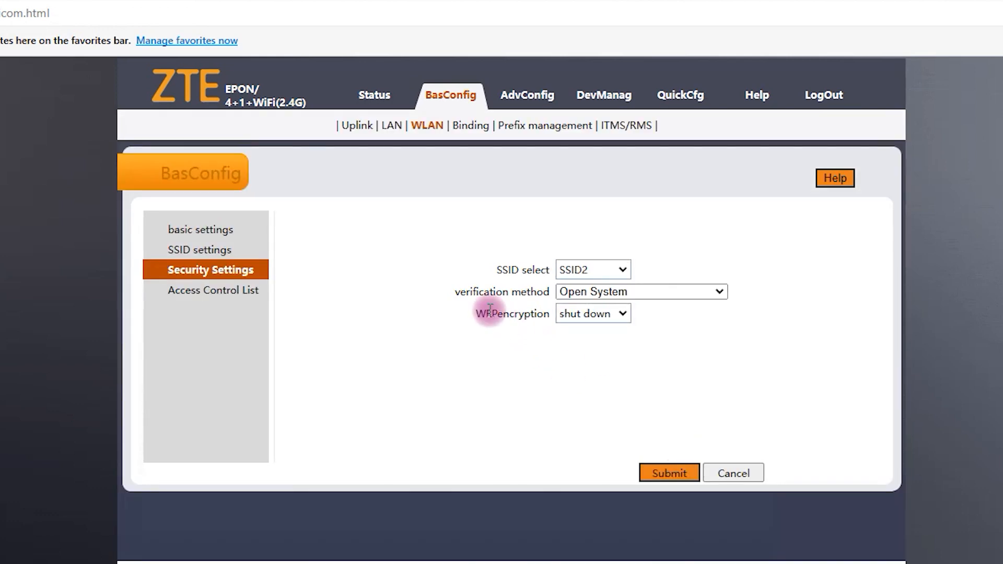
left_click(216, 251)
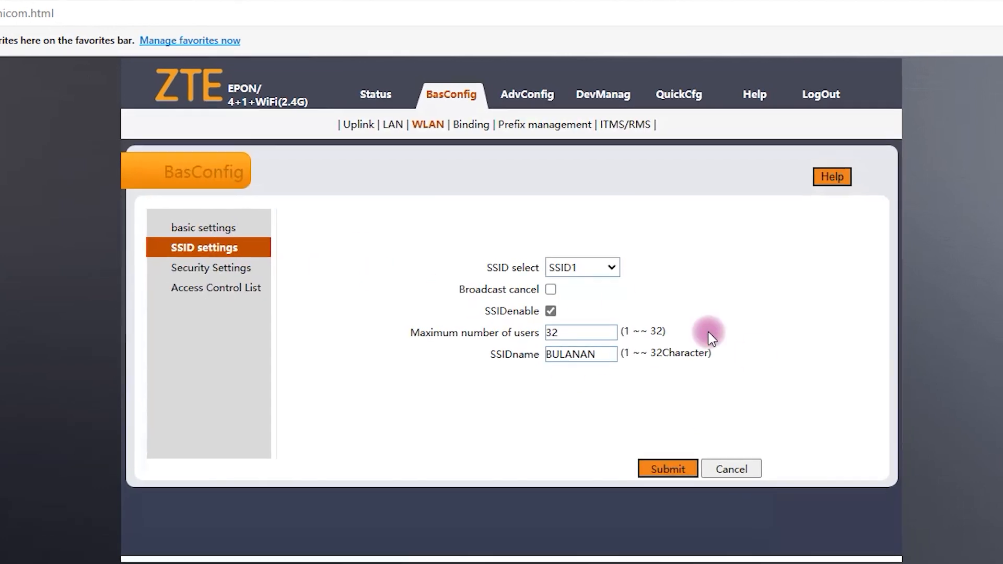
Step: Switch the SSID settings to SSID2 and confirm its name is HOTSPOT
left_click(601, 269)
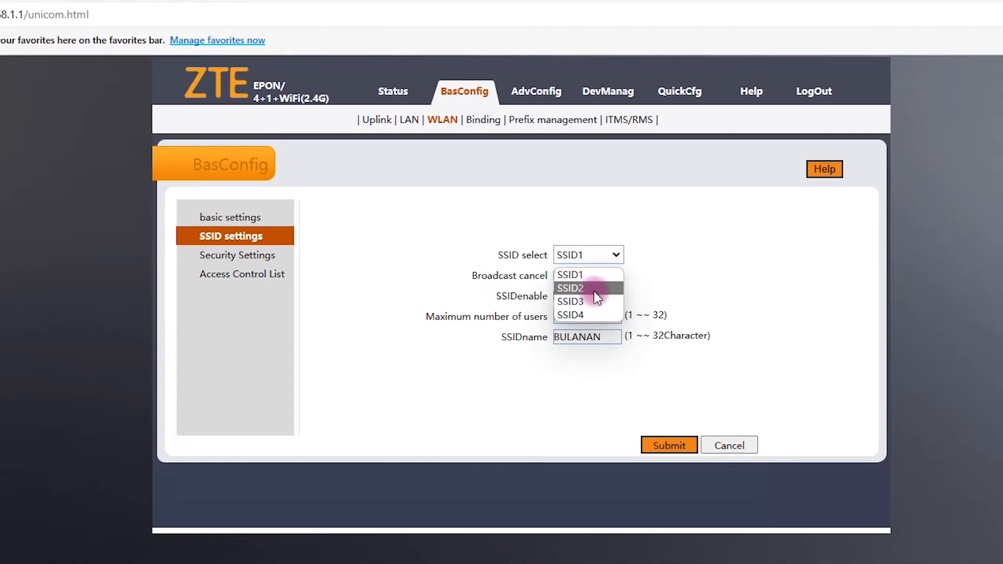
left_click(685, 282)
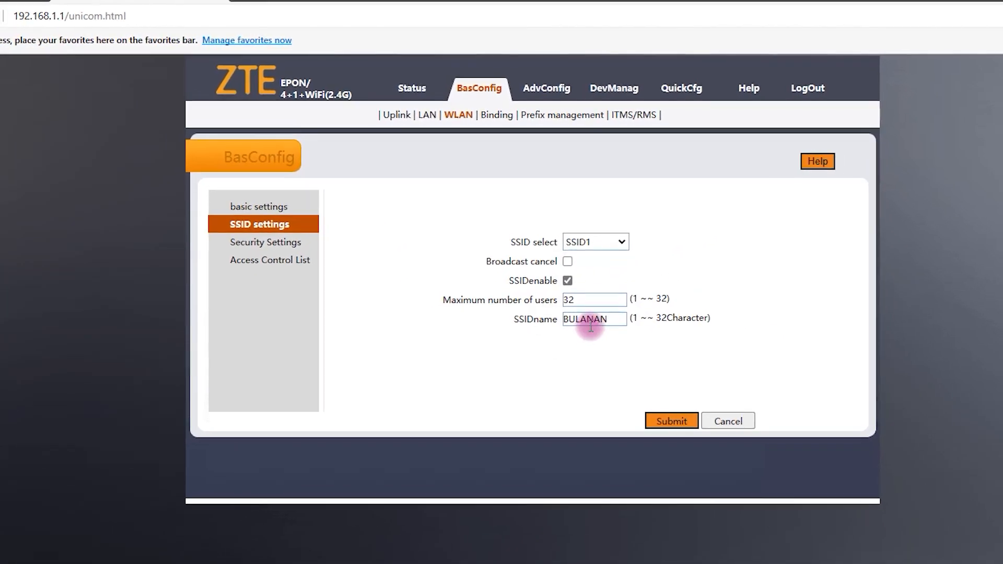
left_click(612, 252)
left_click(596, 257)
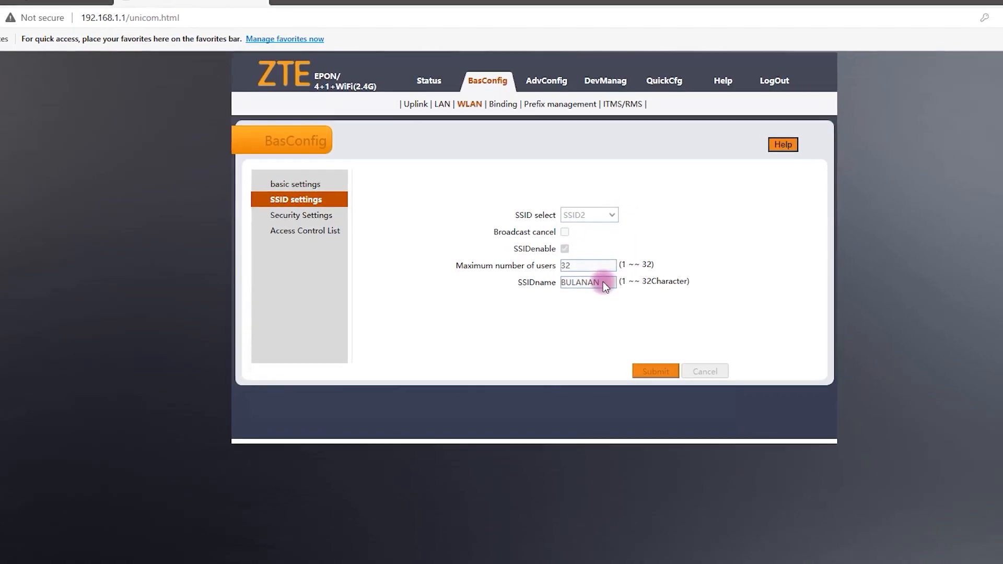
double_click(586, 265)
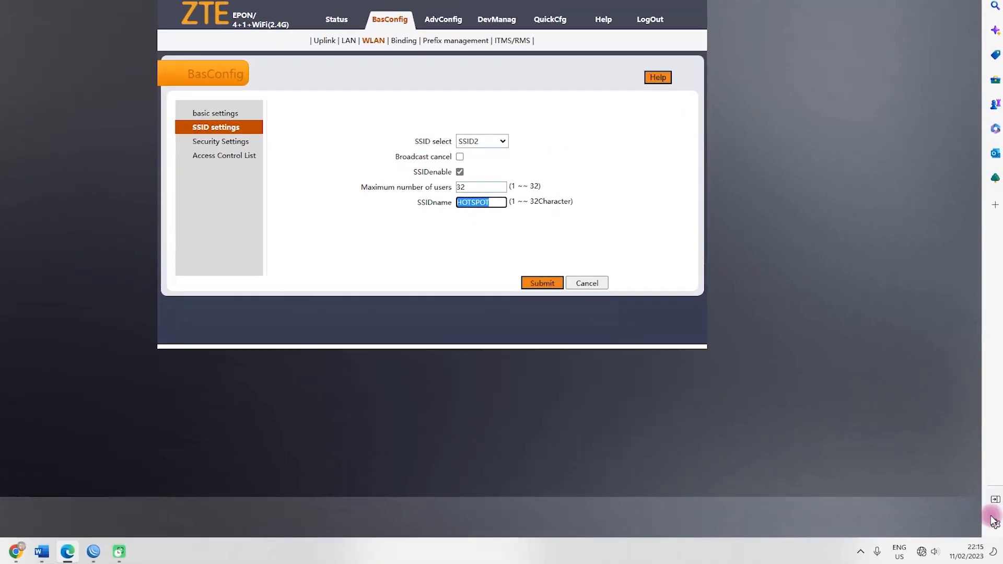
Step: Toggle Wi-Fi off and back on in Windows Quick Settings to rescan networks
left_click(922, 550)
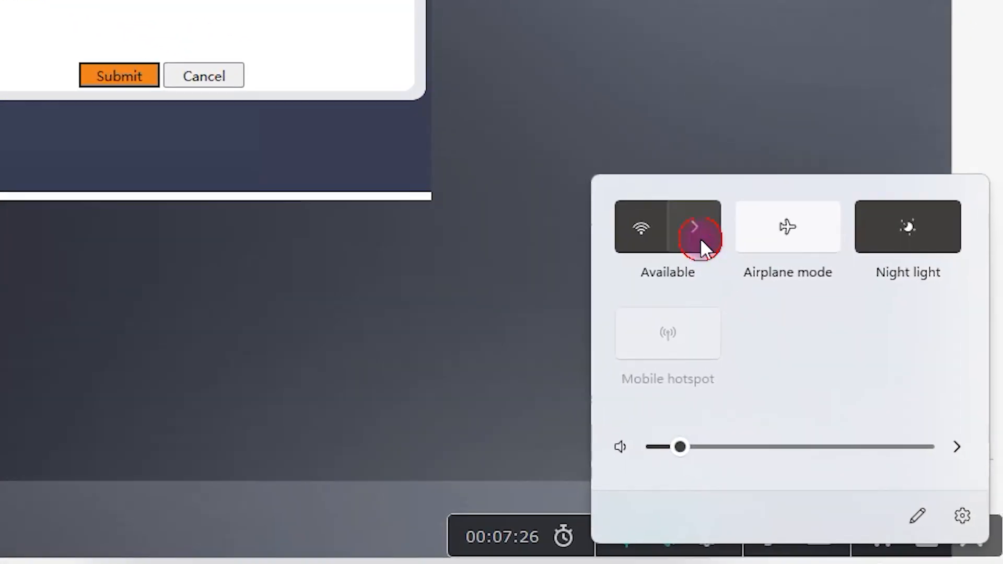
left_click(749, 271)
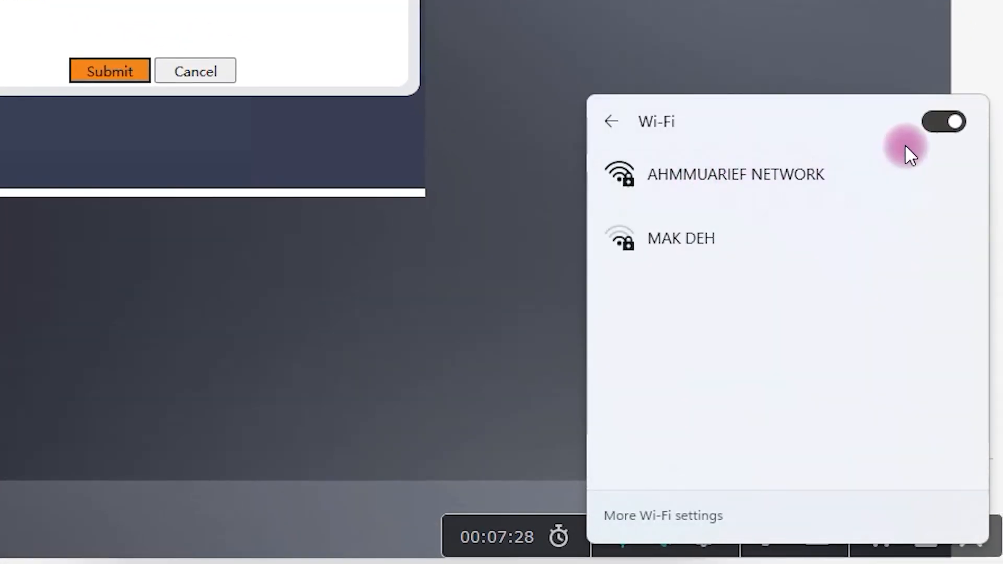
left_click(936, 130)
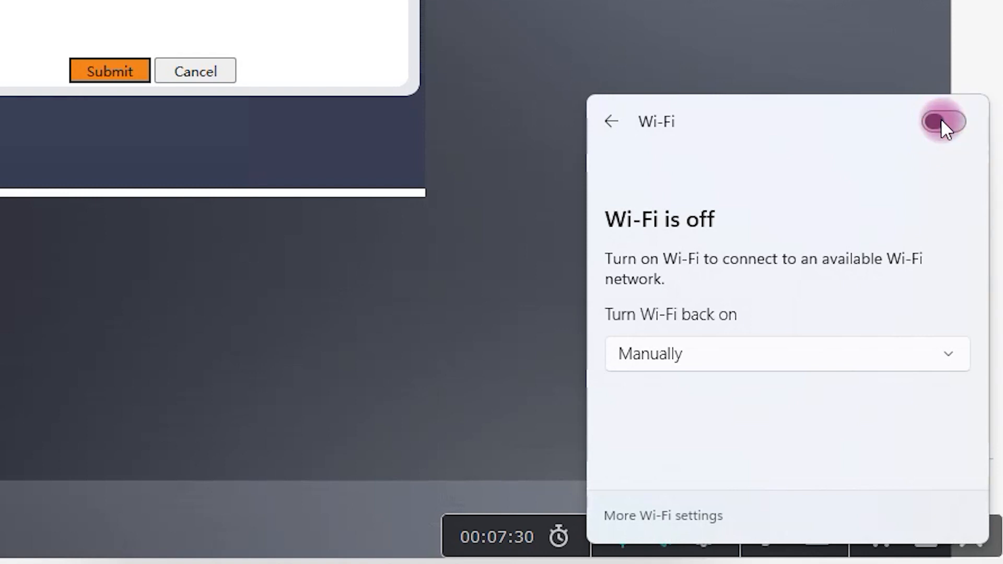
left_click(941, 122)
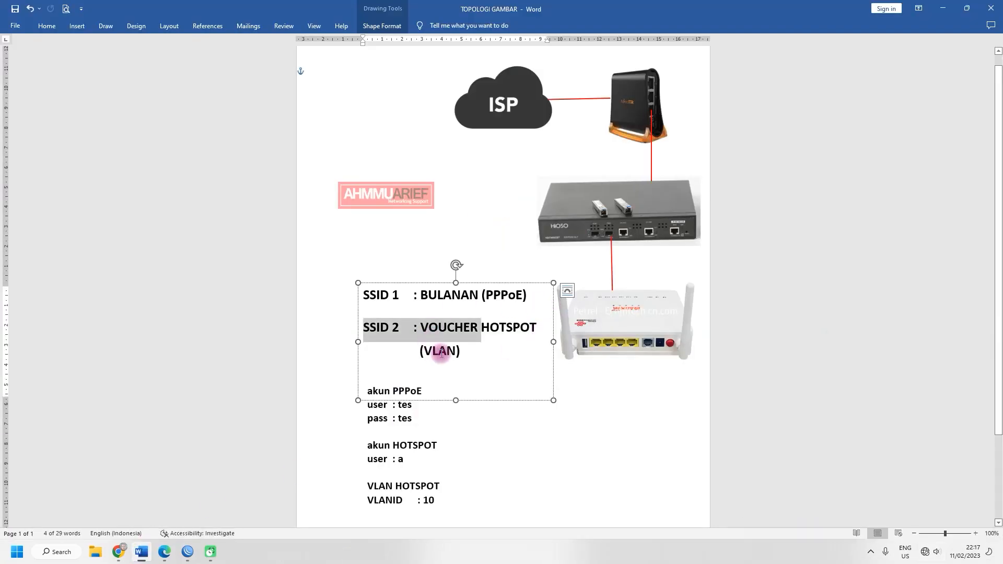
Step: Highlight the SSID 1 BULANAN and SSID 2 VOUCHER HOTSPOT lines in the Word topology notes
left_click(476, 352)
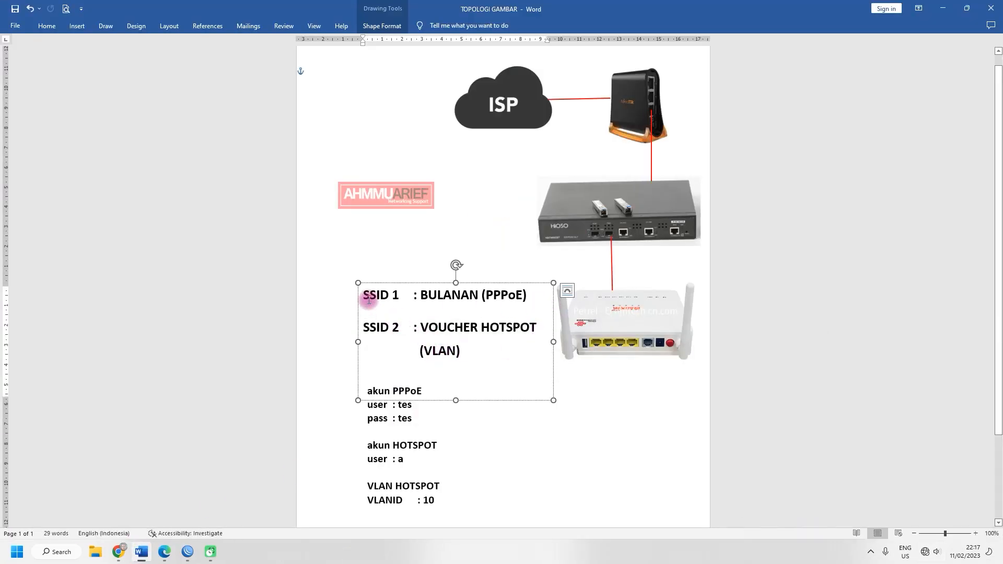
left_click_drag(367, 294, 487, 294)
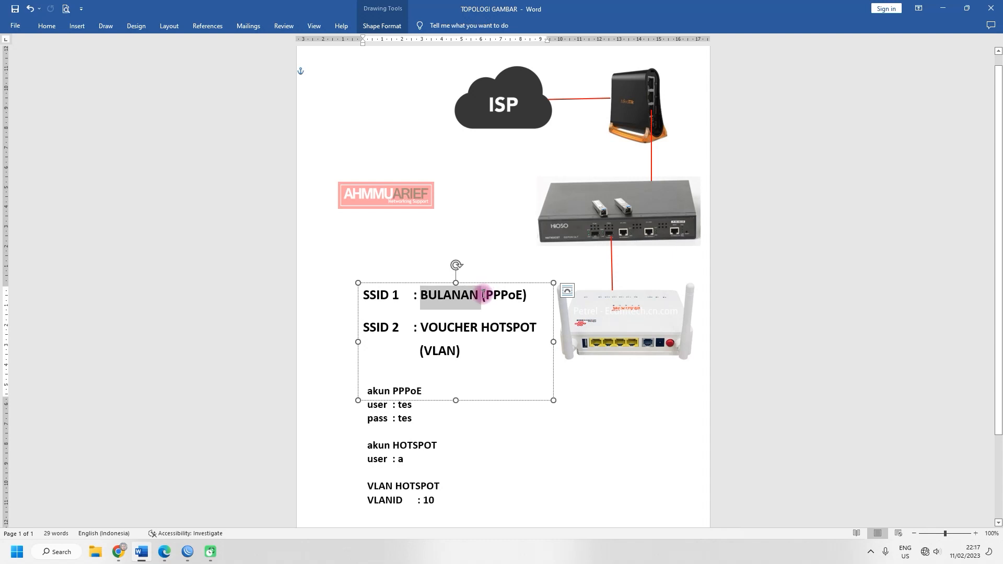
left_click_drag(366, 328, 527, 328)
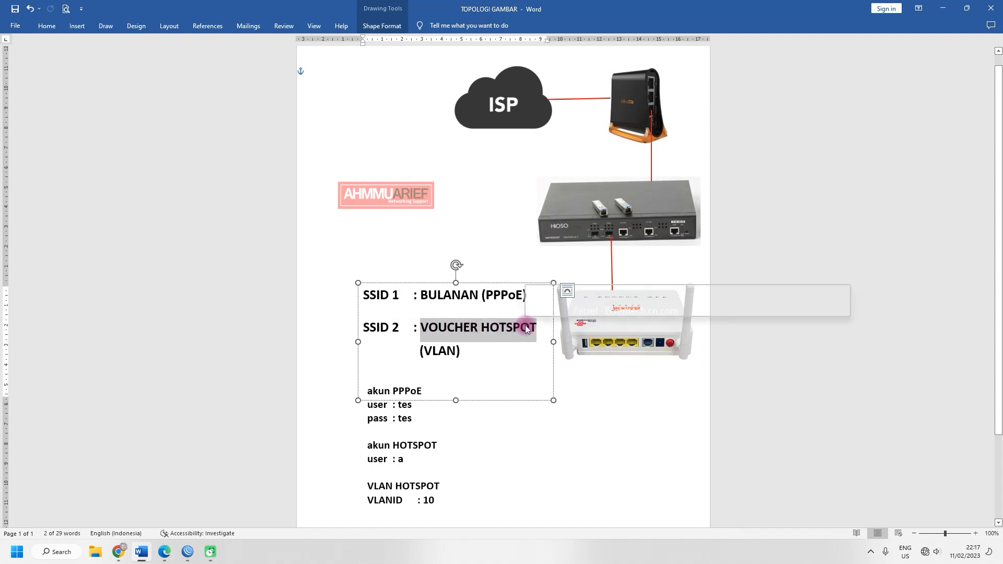
left_click(944, 8)
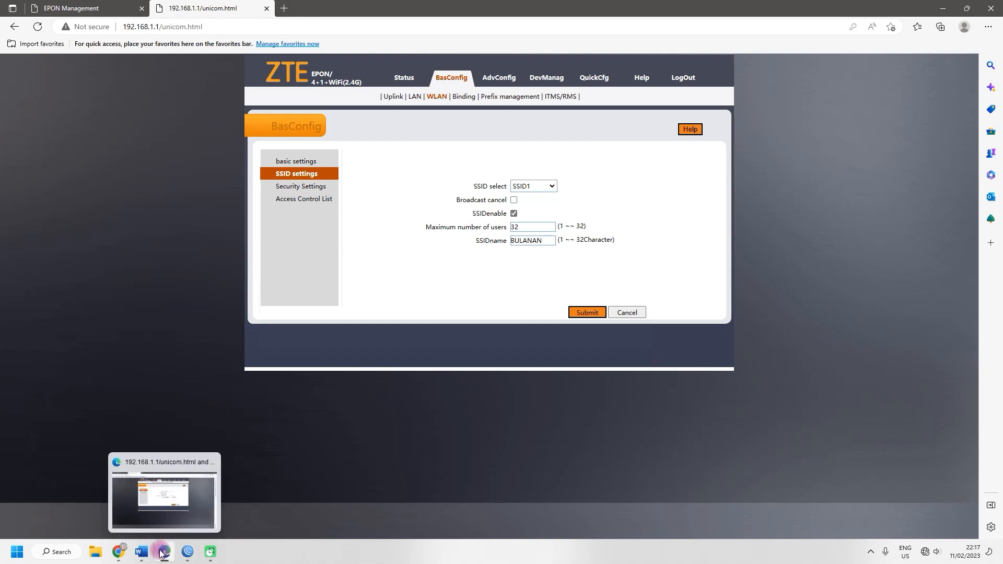
Step: Point out PPPoE for SSID 1, VLAN for SSID 2, and the akun PPPoE account box
left_click(141, 552)
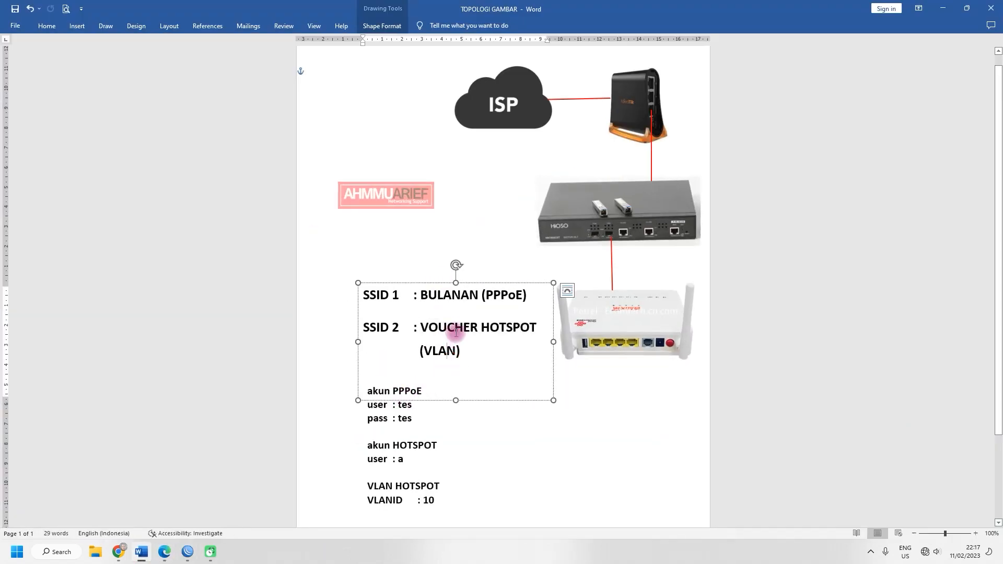
double_click(488, 294)
left_click_drag(424, 351, 456, 360)
left_click(519, 382)
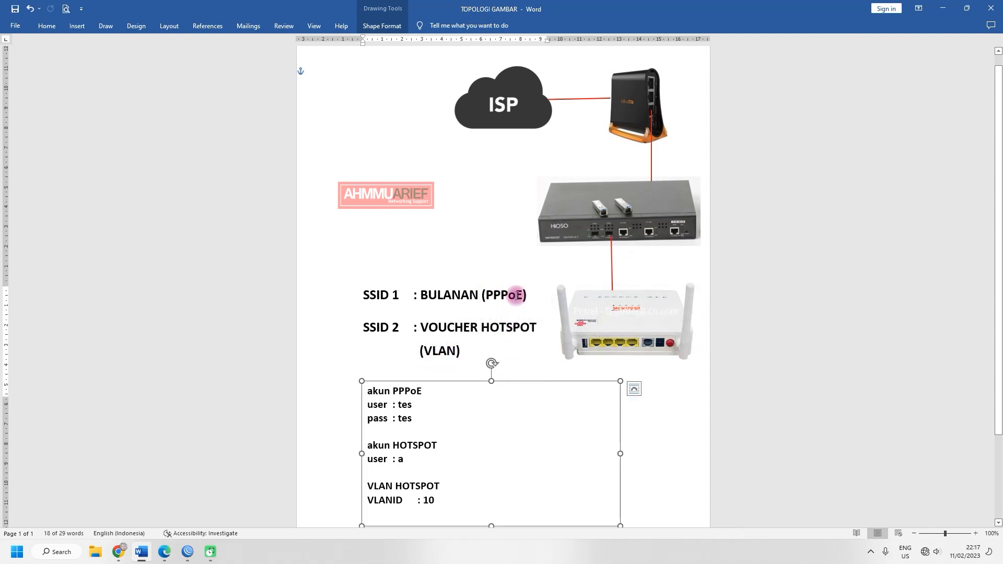
left_click_drag(521, 293, 487, 294)
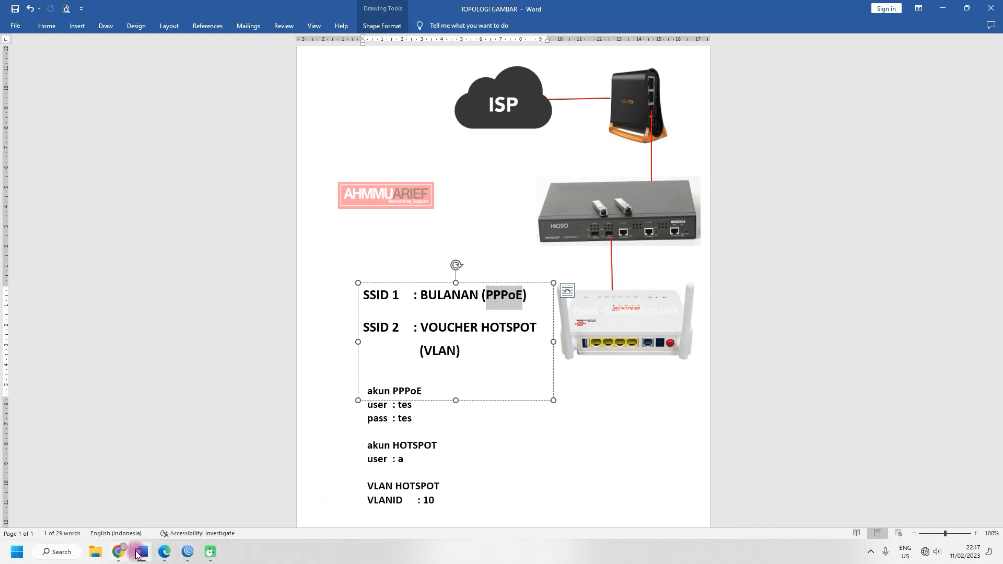
left_click(160, 552)
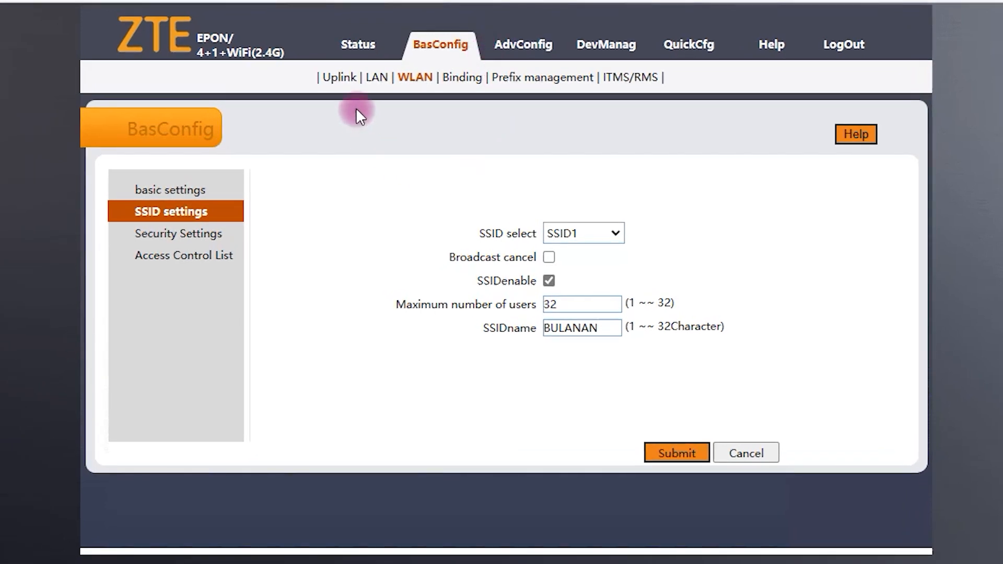
Step: Start a new WAN connection under BasConfig > Uplink with IP version IPv4 and mode PPPoE
left_click(344, 80)
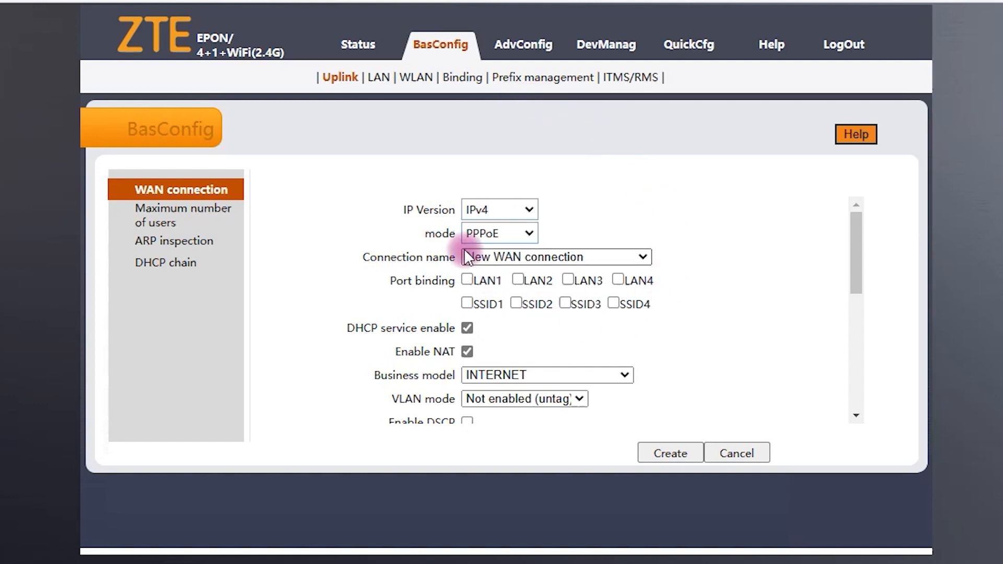
left_click(494, 209)
left_click(493, 234)
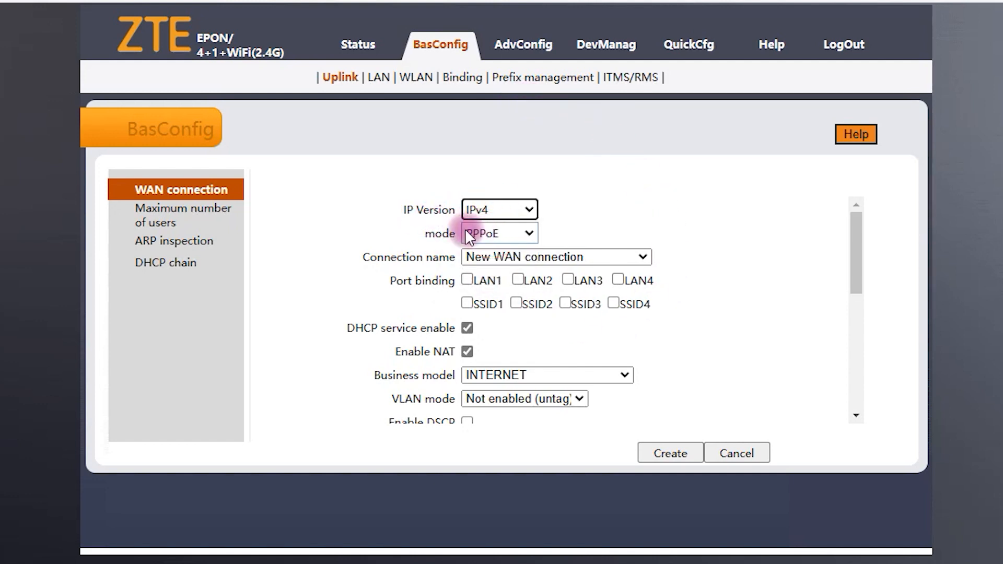
left_click(494, 234)
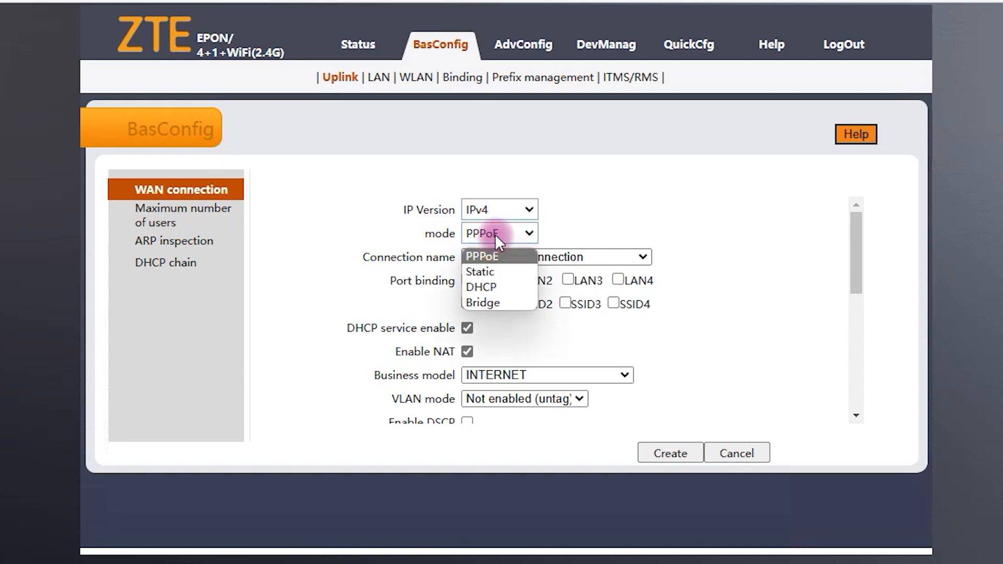
left_click(498, 256)
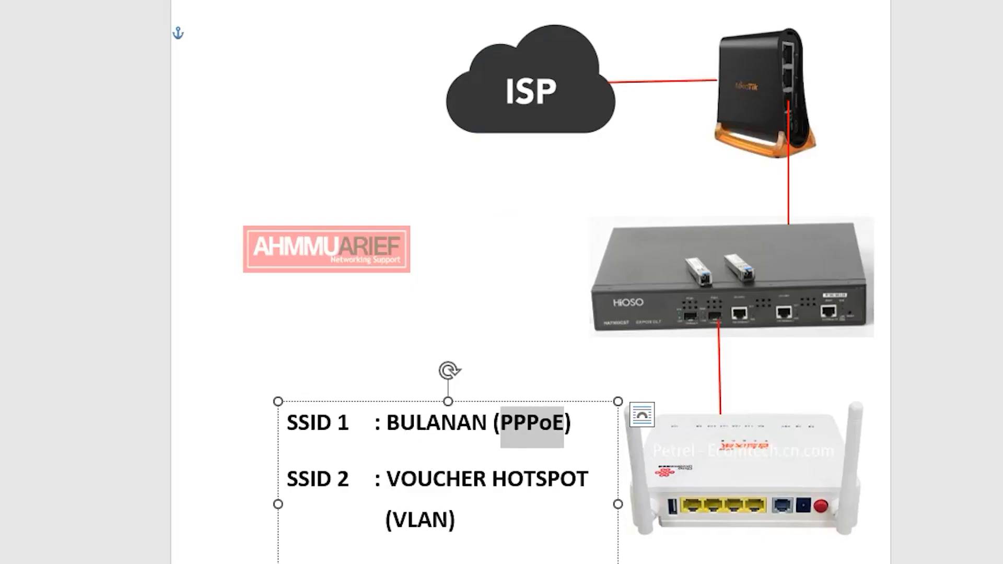
left_click_drag(285, 420, 349, 421)
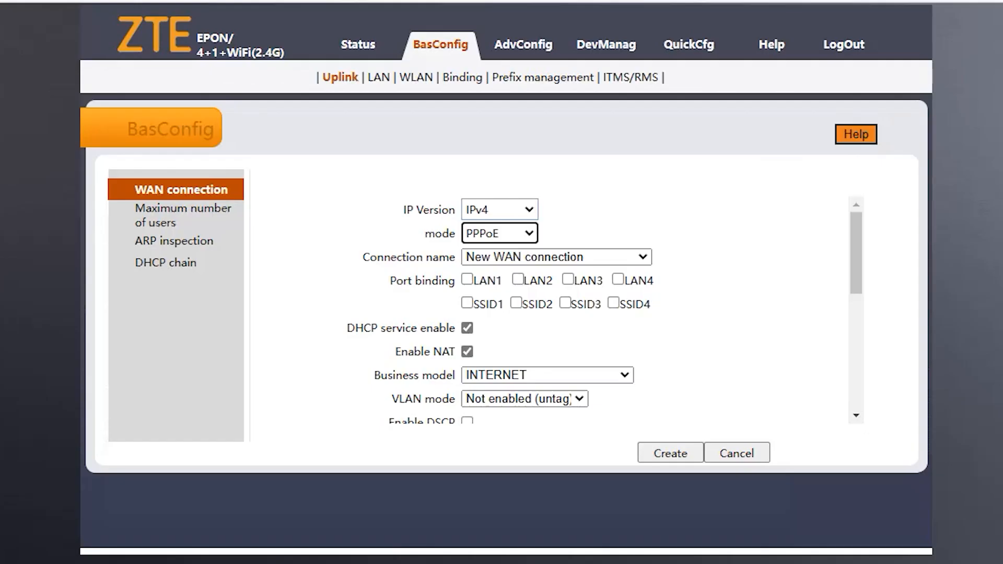
Step: Bind the new INTERNET WAN connection to SSID1
left_click(467, 303)
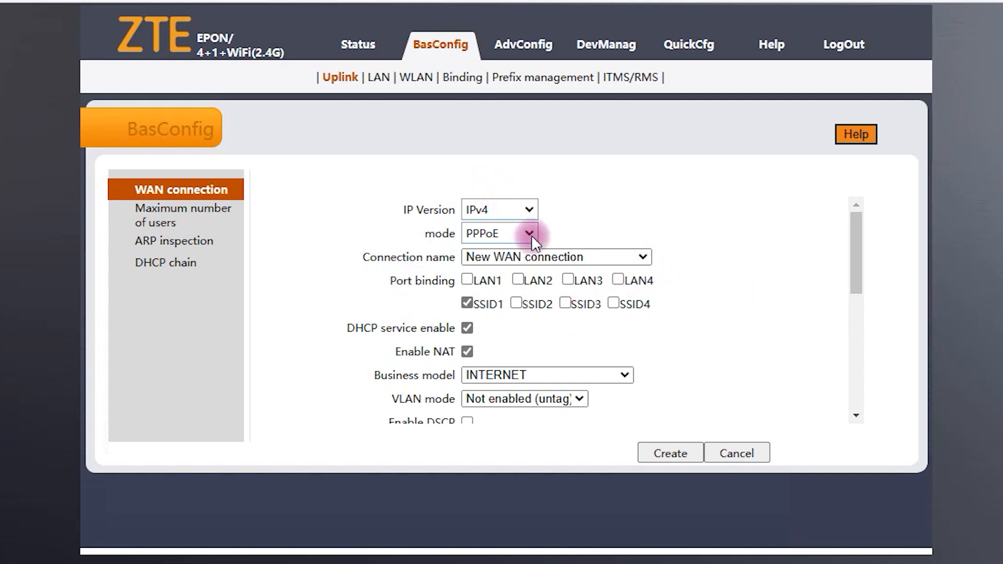
scroll(377, 351, "down", 1)
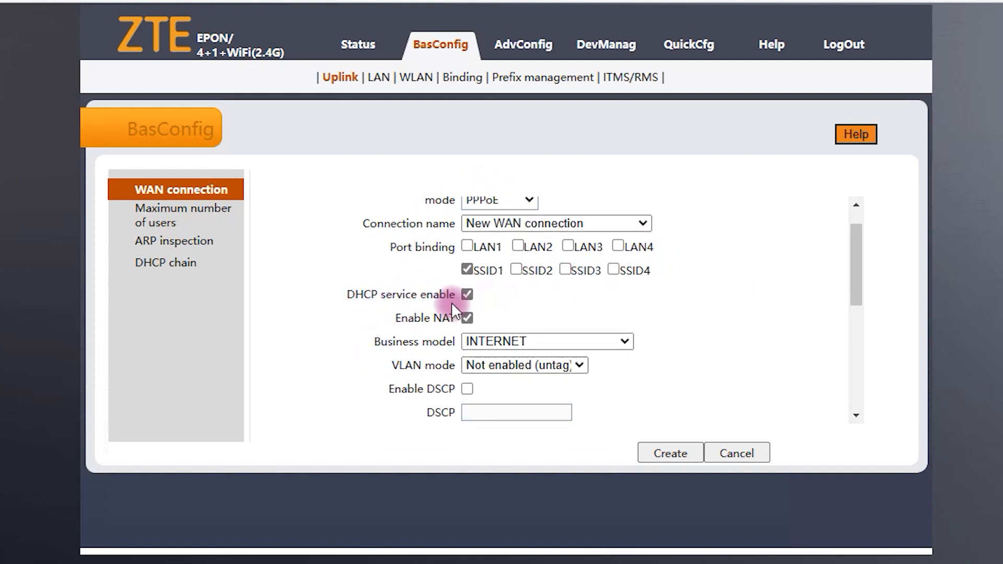
scroll(462, 308, "down", 1)
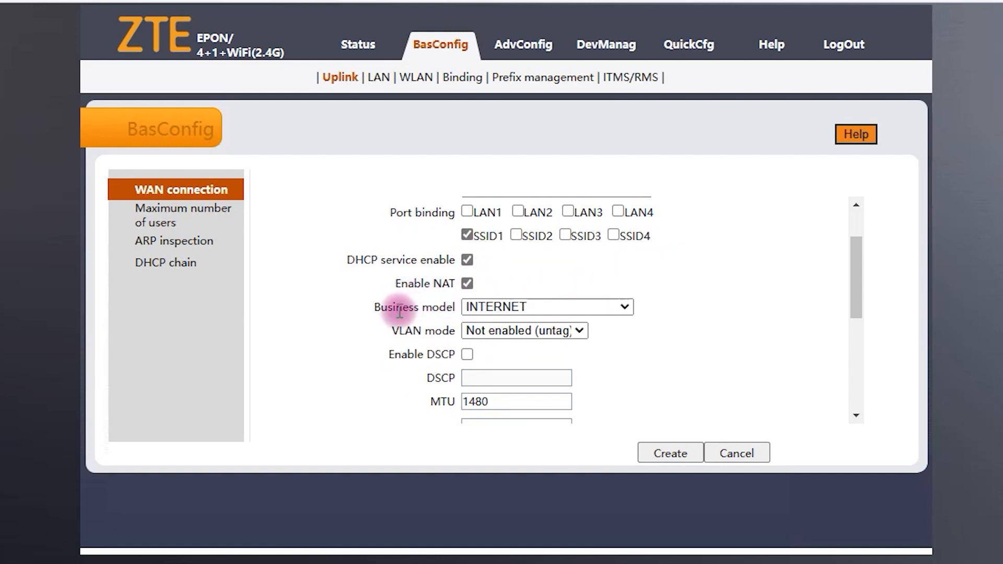
scroll(463, 314, "up", 2)
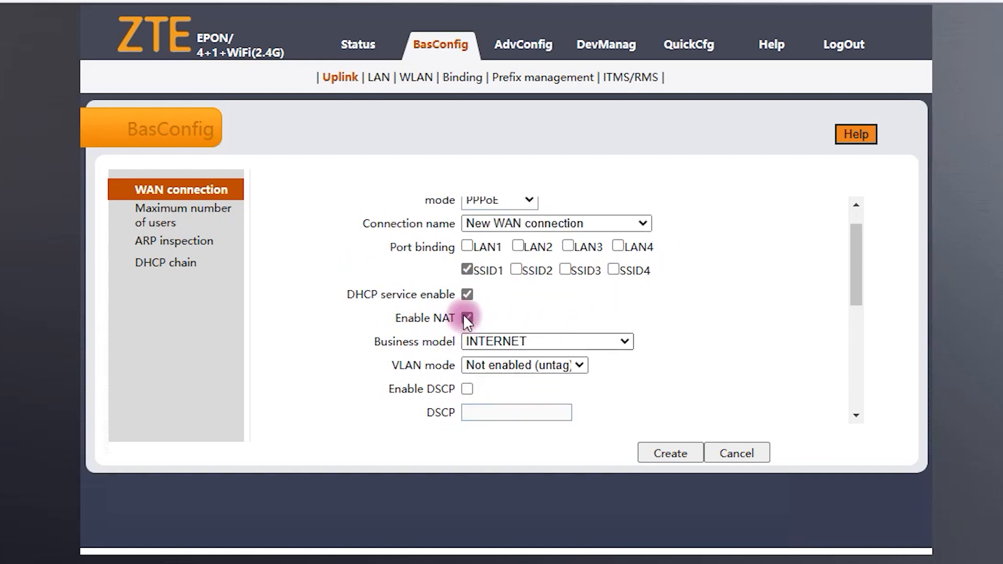
scroll(465, 318, "down", 1)
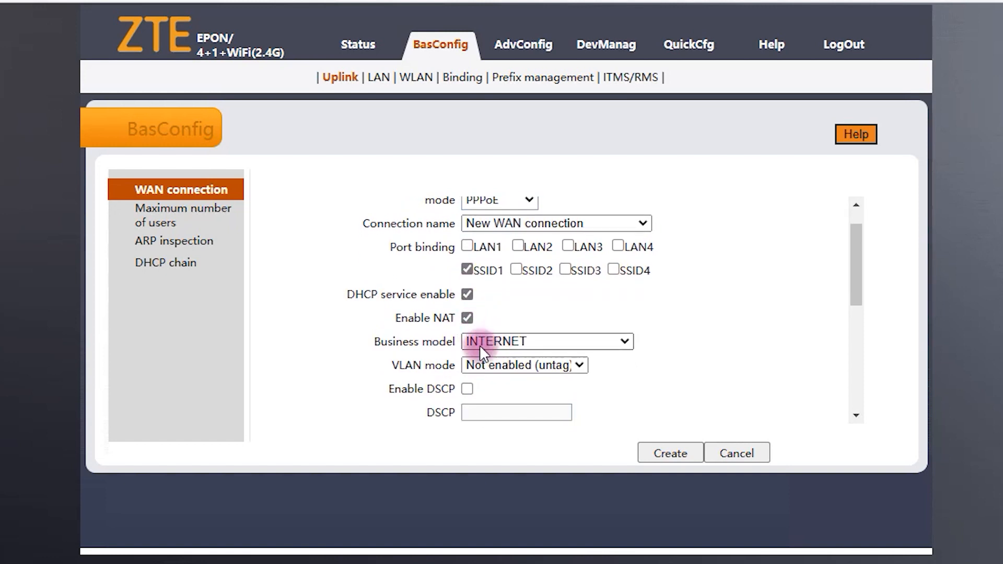
scroll(536, 344, "down", 1)
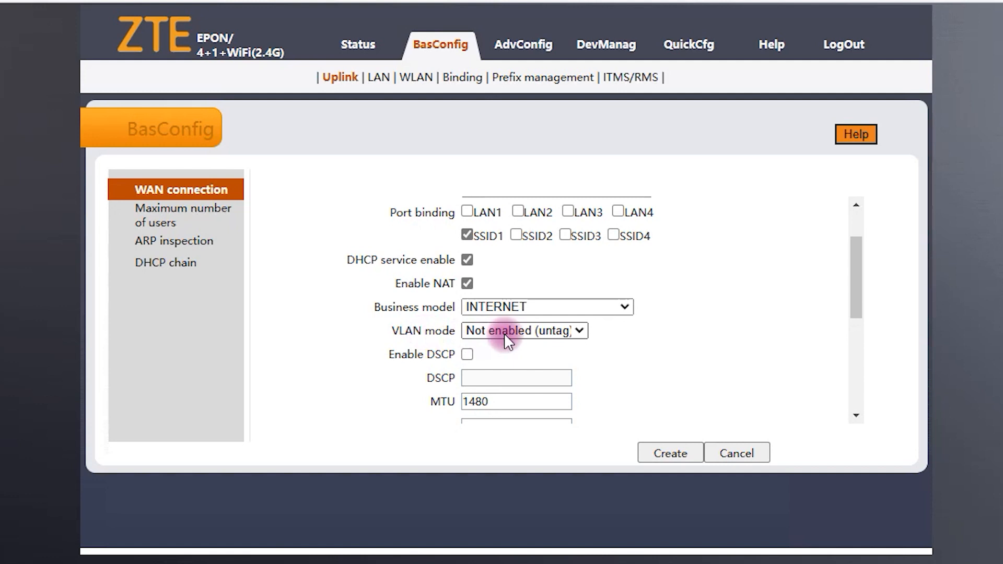
Step: Keep the VLAN mode as Not enabled (untag), with MTU 1480
left_click(491, 334)
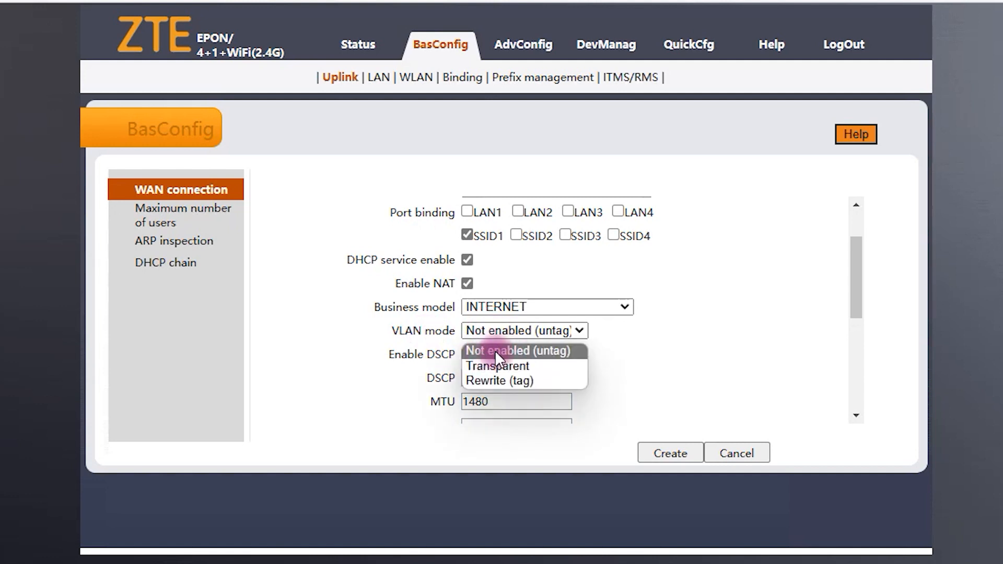
left_click(497, 350)
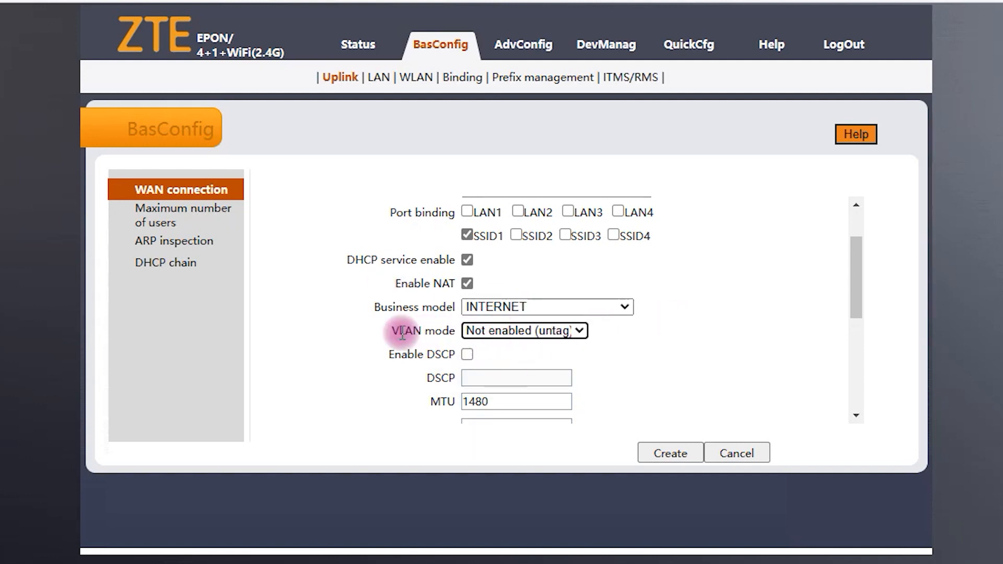
scroll(405, 324, "down", 1)
scroll(408, 319, "up", 2)
scroll(486, 345, "down", 3)
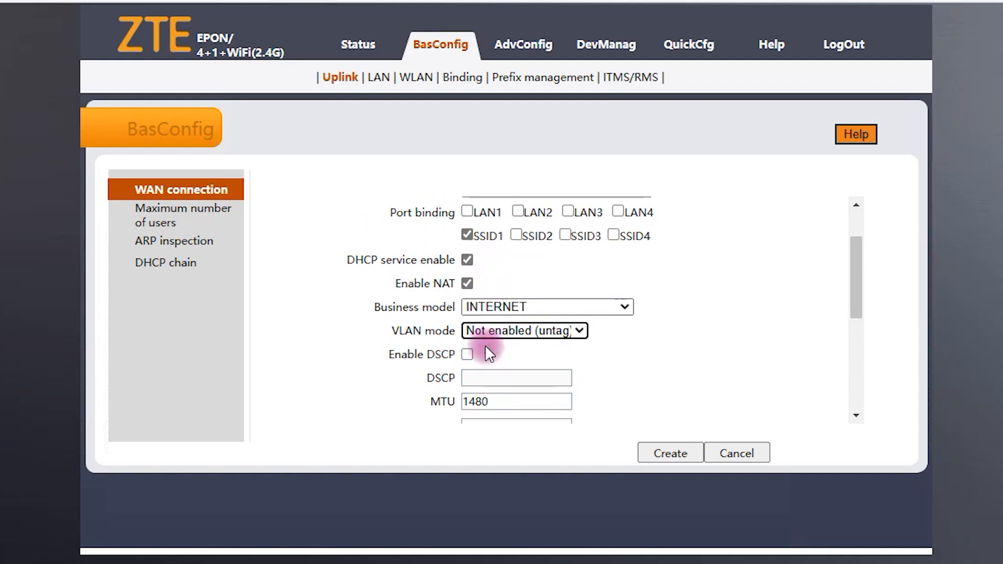
scroll(530, 309, "down", 1)
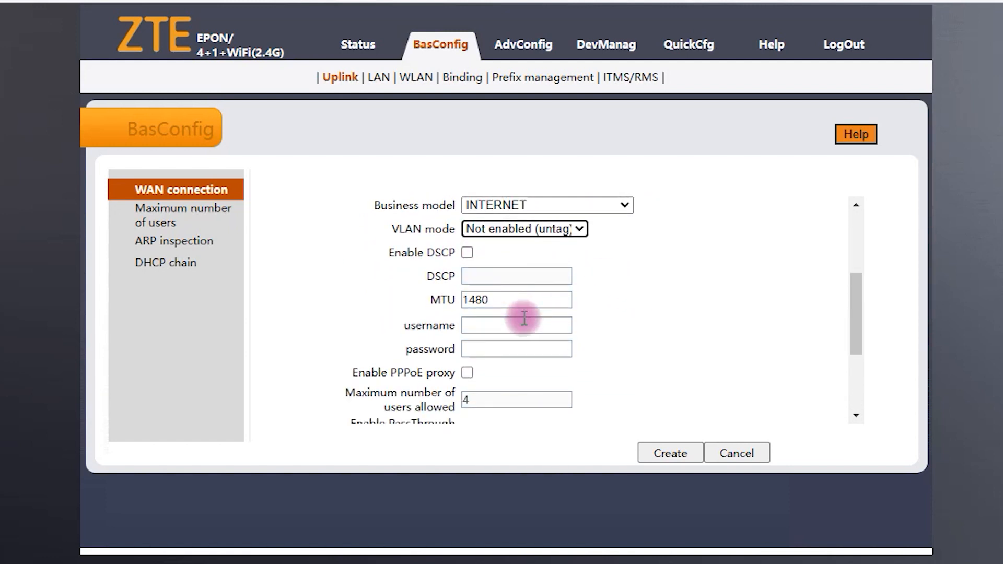
left_click_drag(448, 325, 430, 347)
left_click(637, 349)
left_click(499, 317)
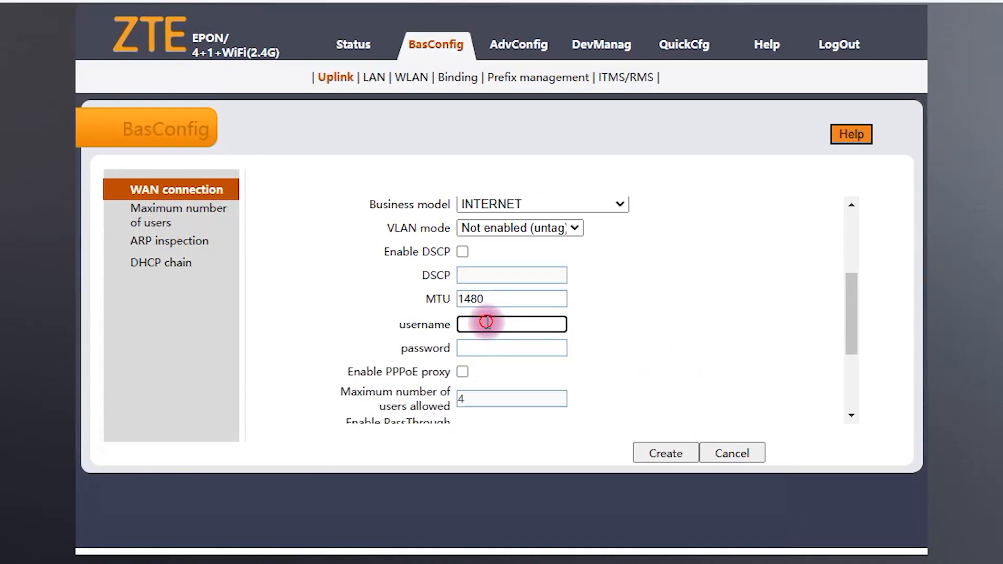
Step: Enter the PPPoE username and password, revealing the password to verify it
left_click(546, 324)
type("TE")
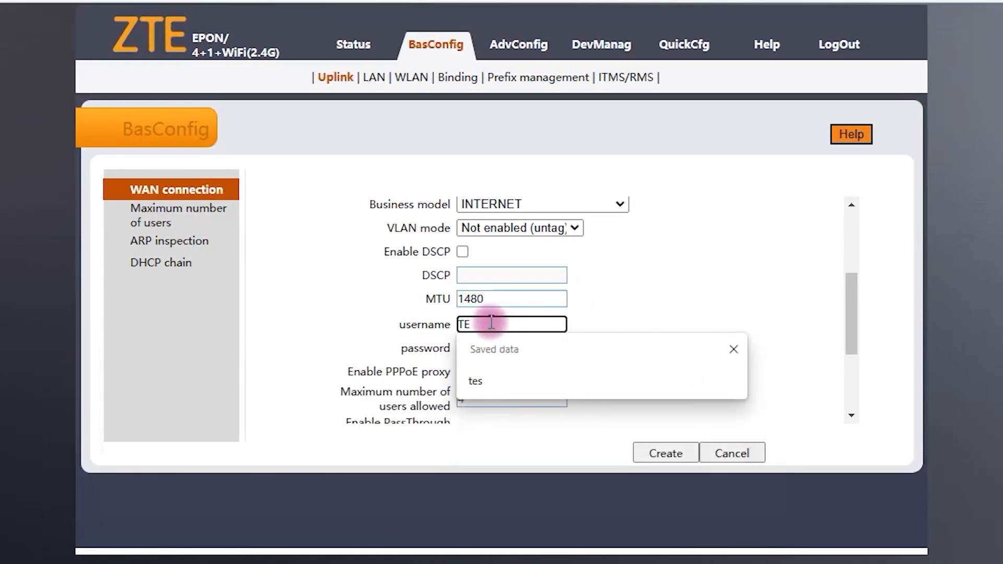
left_click_drag(486, 322, 435, 323)
key("BackSpace")
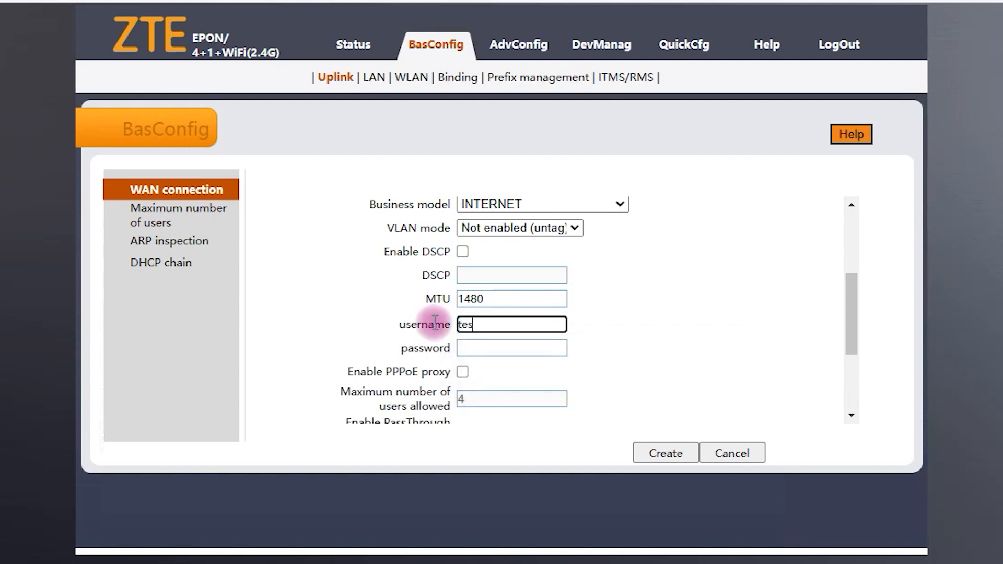
left_click(479, 348)
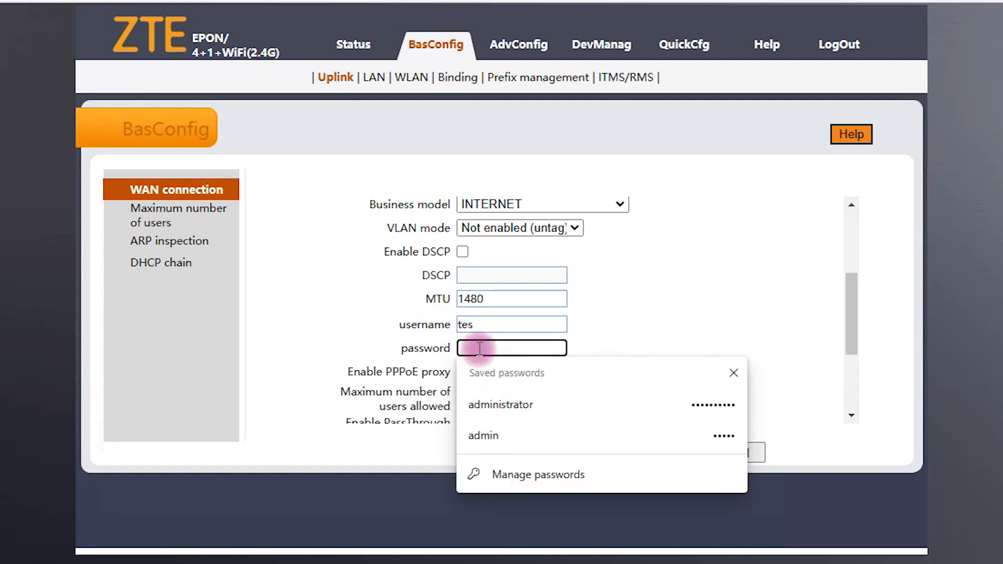
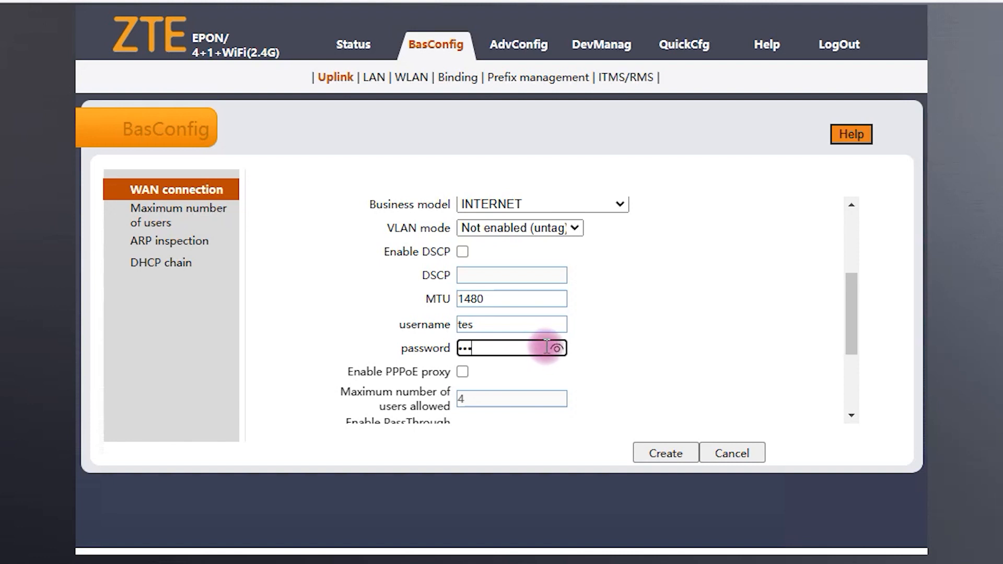
left_click(556, 348)
Step: Create the PPPoE WAN connection, which appears as 1_INTERNET_R_VID_
scroll(485, 337, "down", 2)
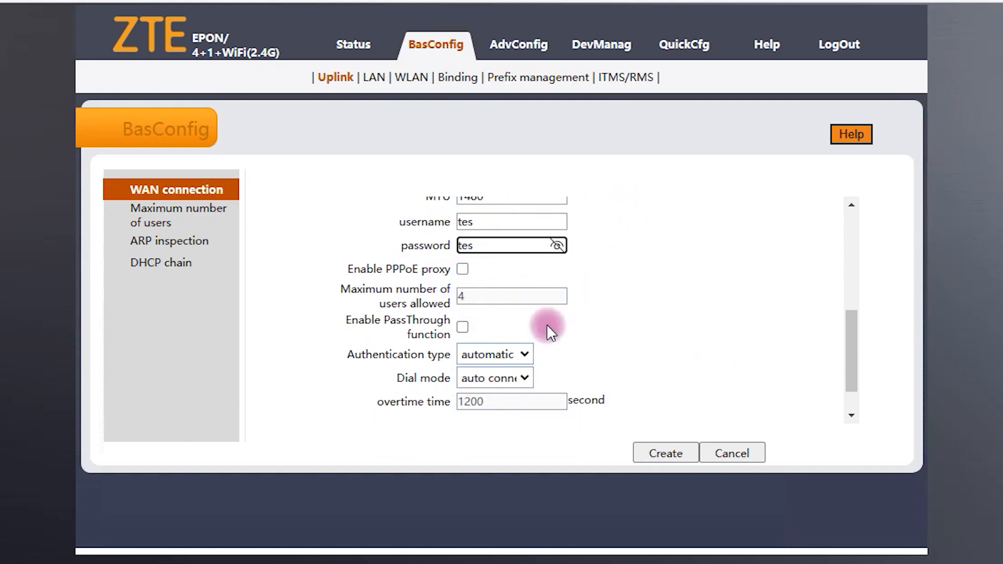
scroll(438, 318, "up", 2)
scroll(647, 335, "up", 3)
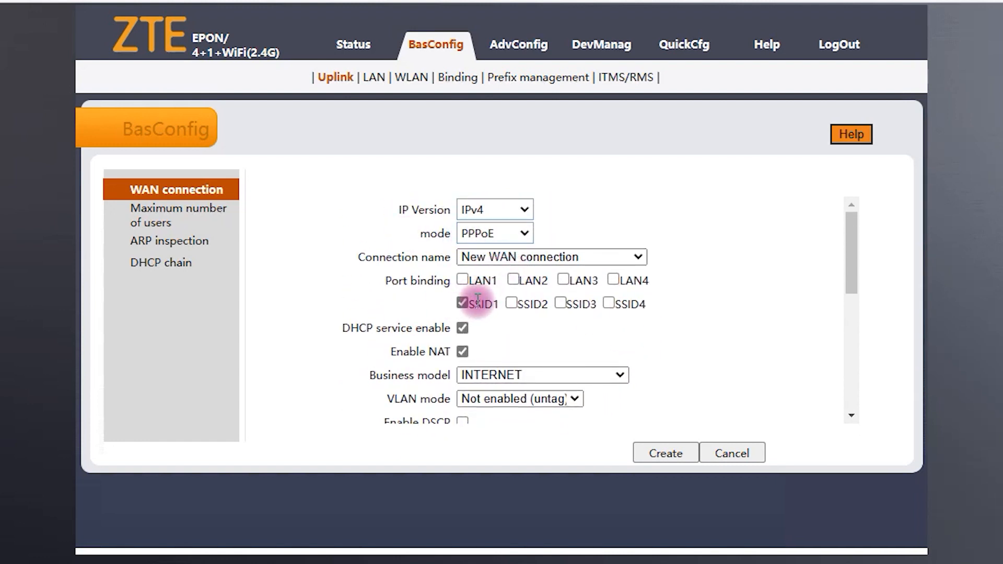
scroll(477, 300, "down", 1)
scroll(463, 293, "down", 3)
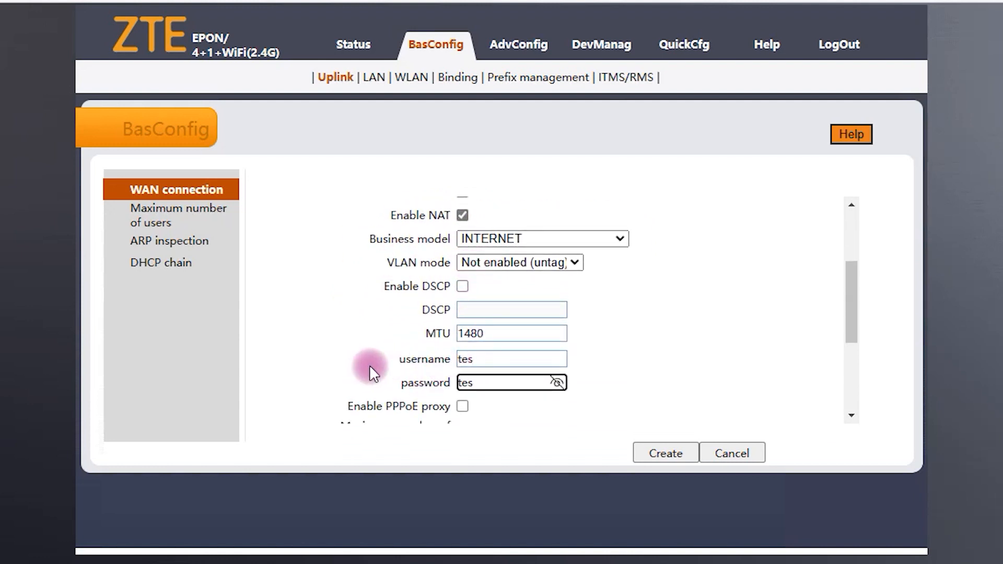
left_click(669, 453)
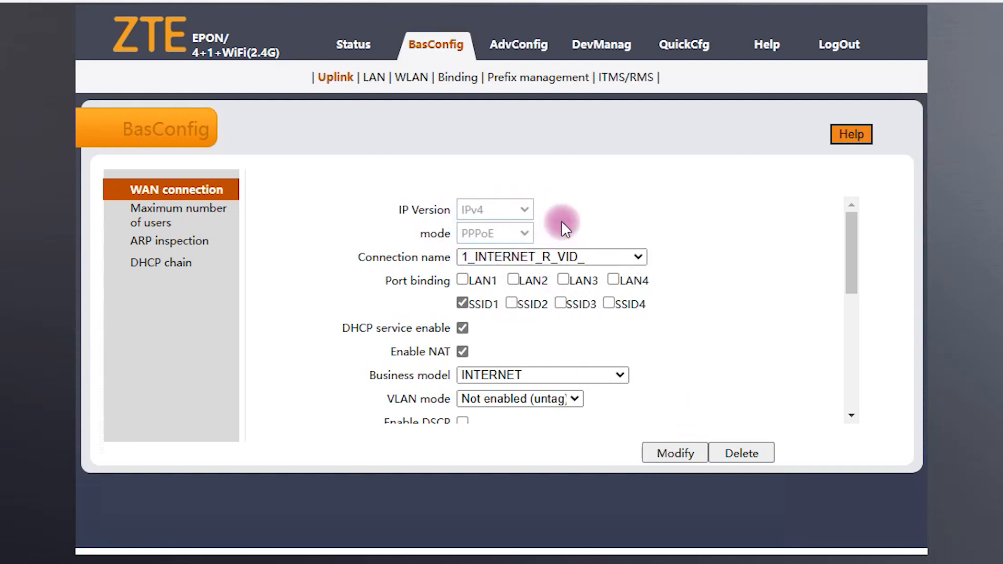
Step: Show the ZTE WAN-side status and highlight the PPPoE connection's IP 11.11.11.254
left_click(356, 47)
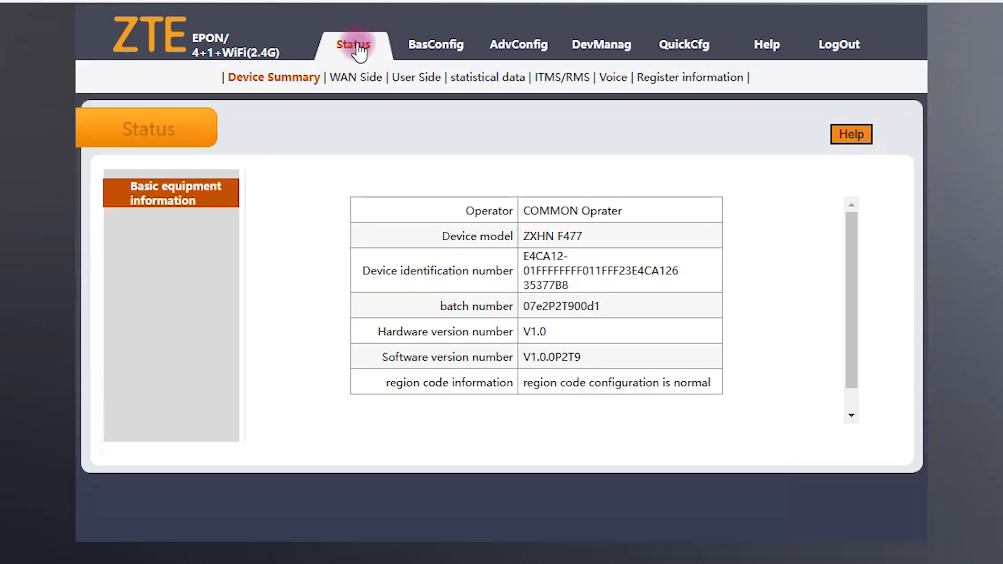
left_click(348, 78)
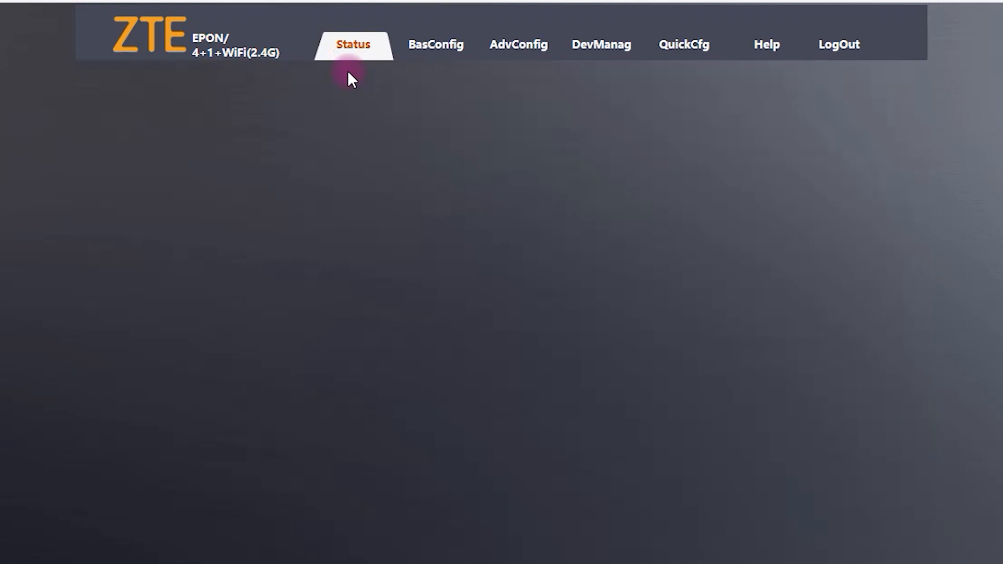
scroll(558, 253, "down", 1)
scroll(557, 255, "up", 1)
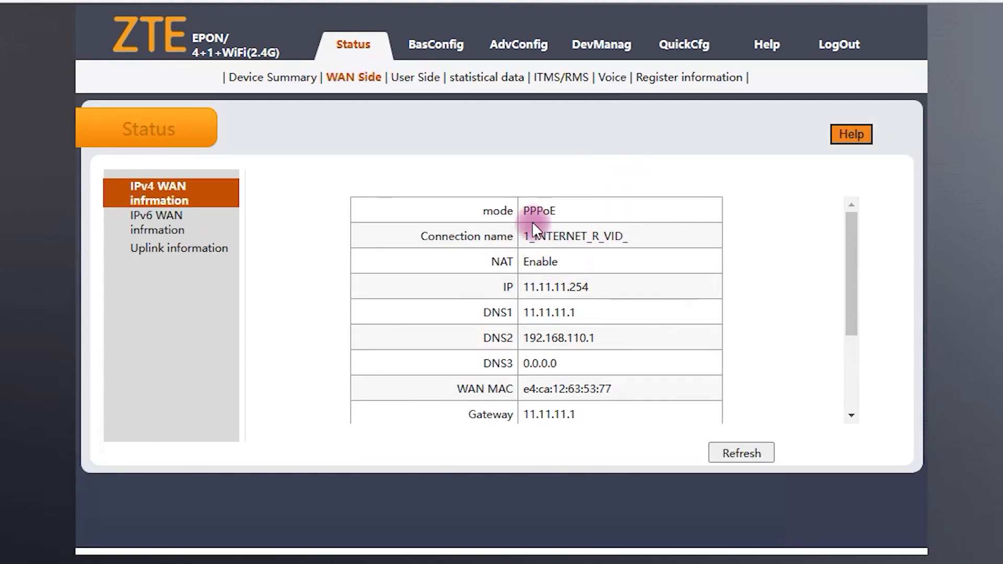
left_click_drag(523, 287, 600, 287)
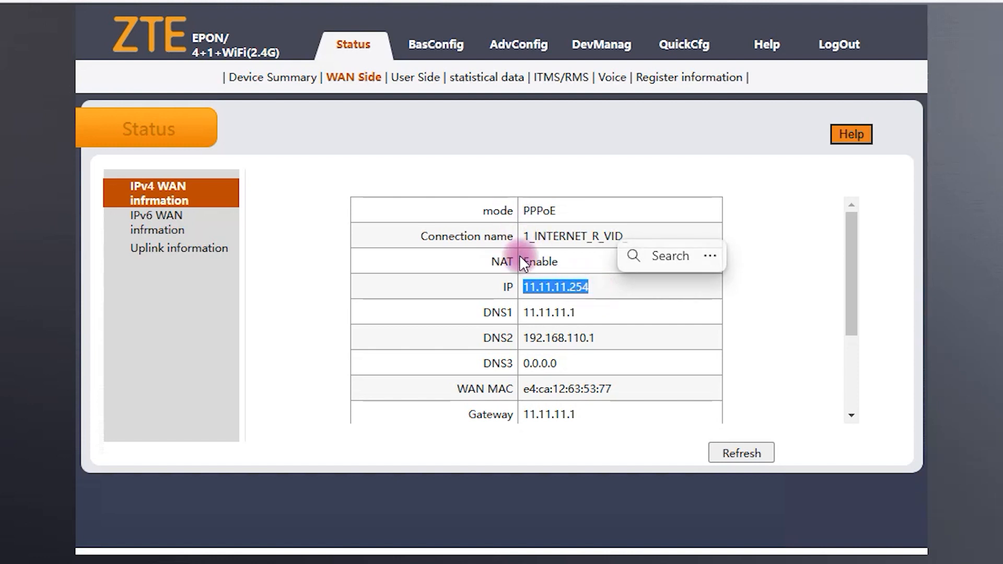
scroll(532, 247, "down", 3)
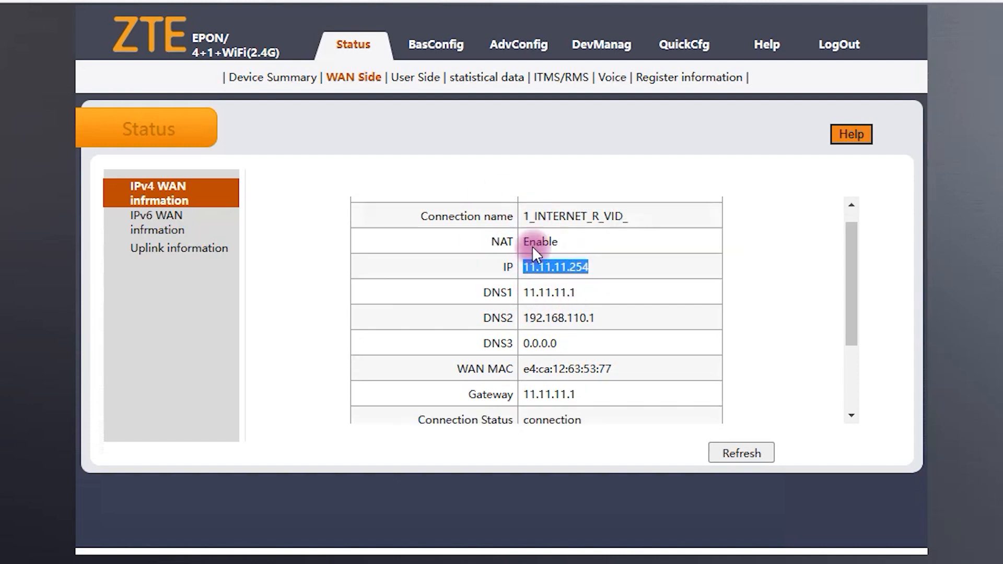
scroll(535, 254, "up", 3)
scroll(543, 371, "down", 1)
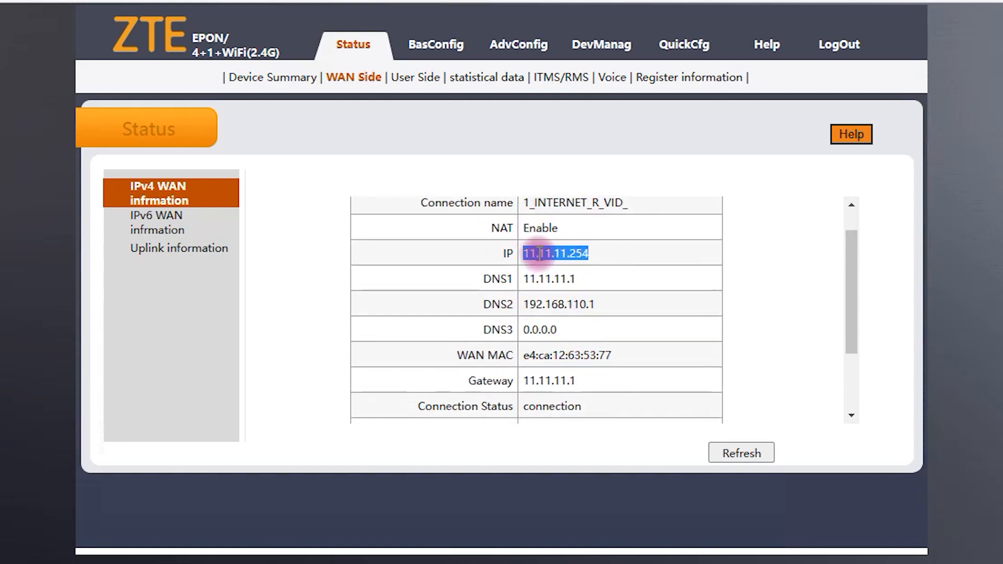
scroll(549, 250, "up", 1)
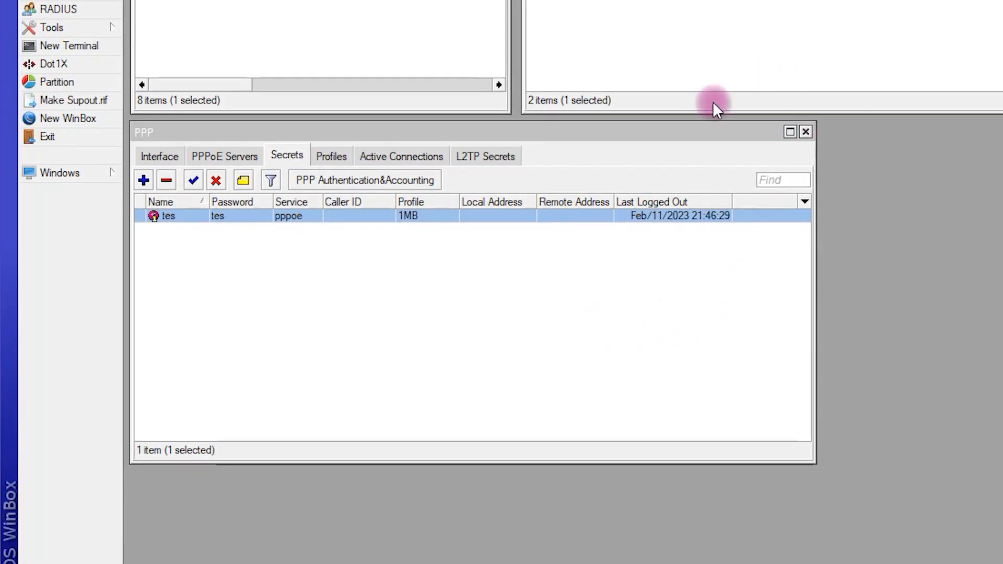
Step: List Winbox's active PPP connections and select the ONT's PPPoE session at 11.11.11.254
left_click(150, 130)
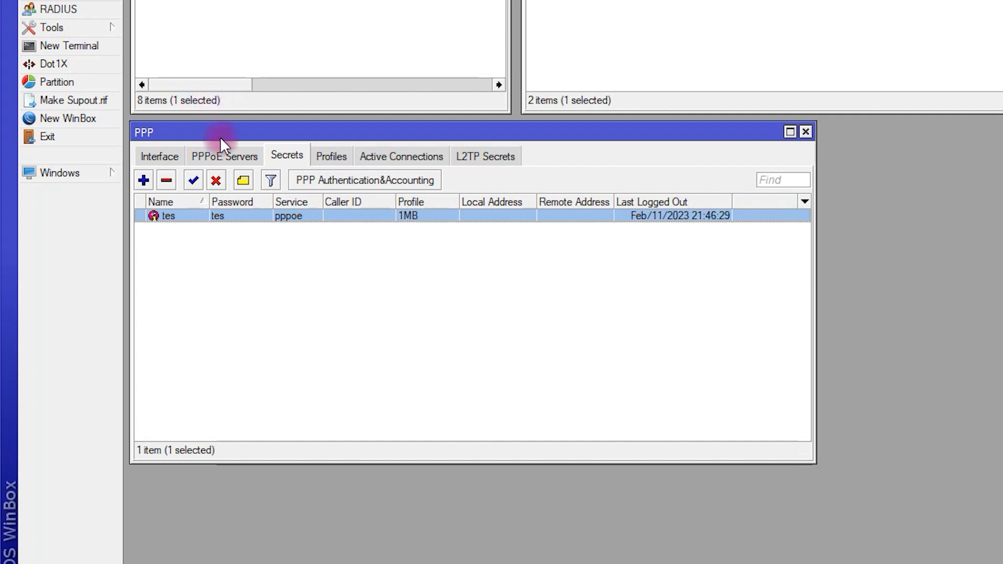
left_click(430, 157)
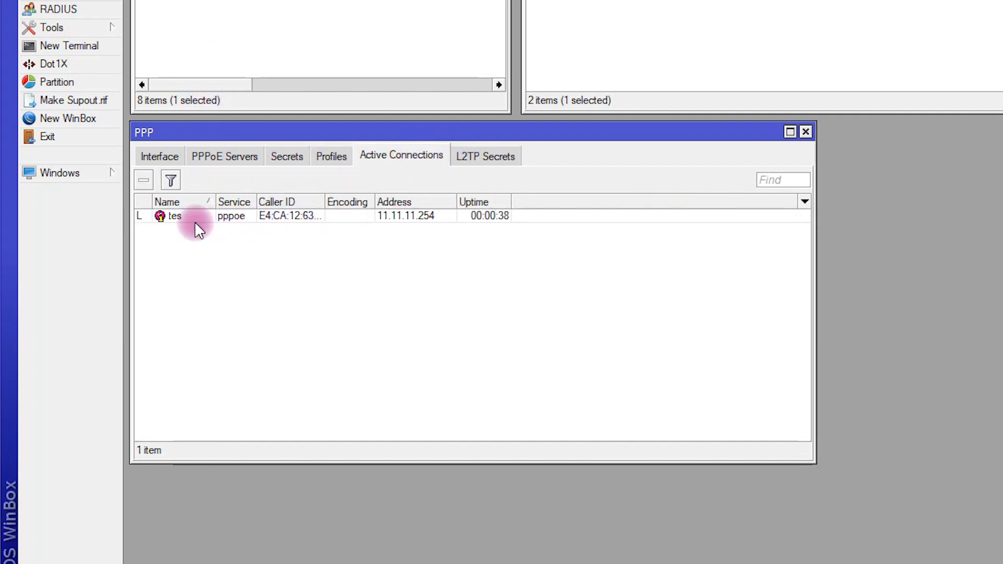
left_click_drag(257, 202, 312, 201)
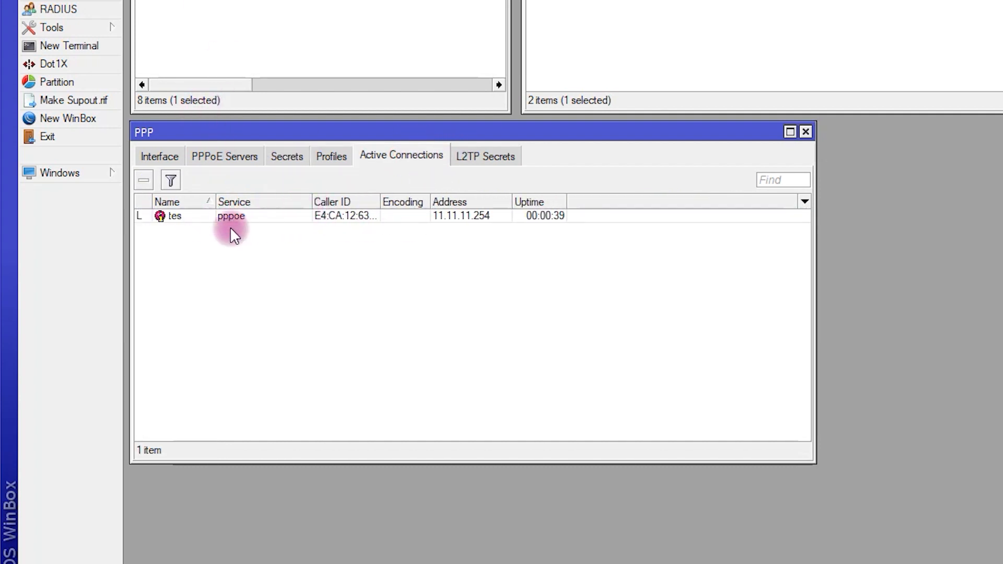
left_click(187, 216)
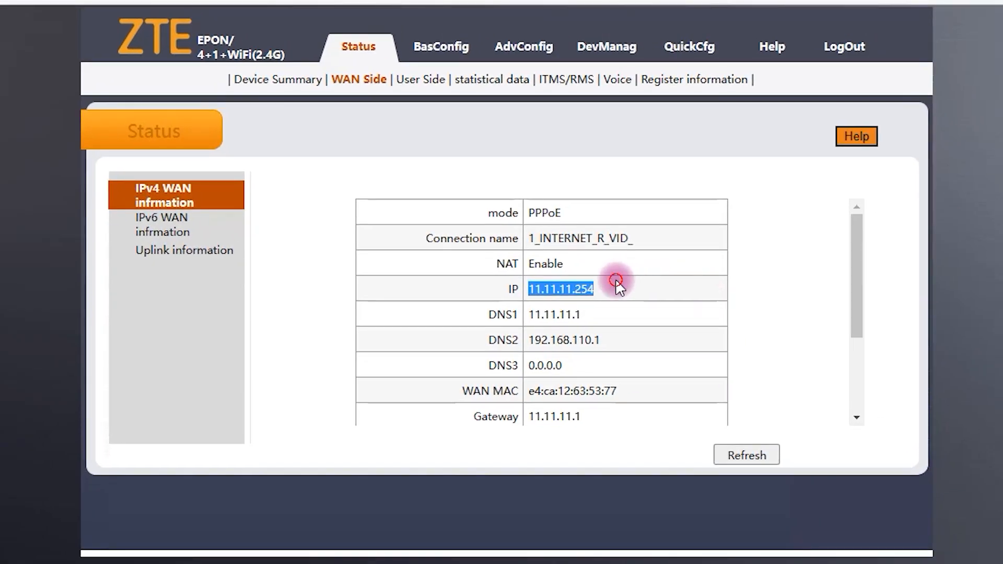
left_click(645, 263)
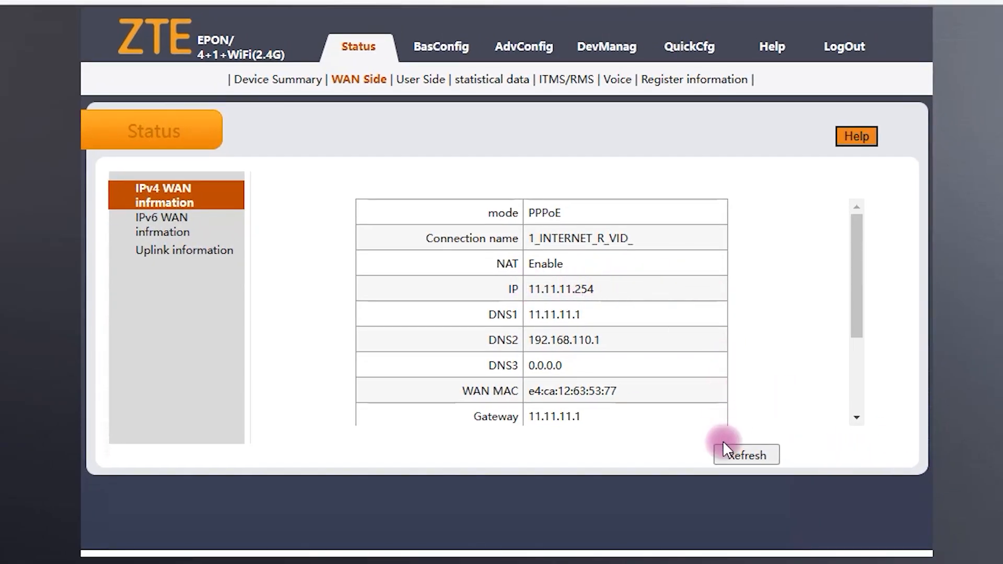
left_click(764, 452)
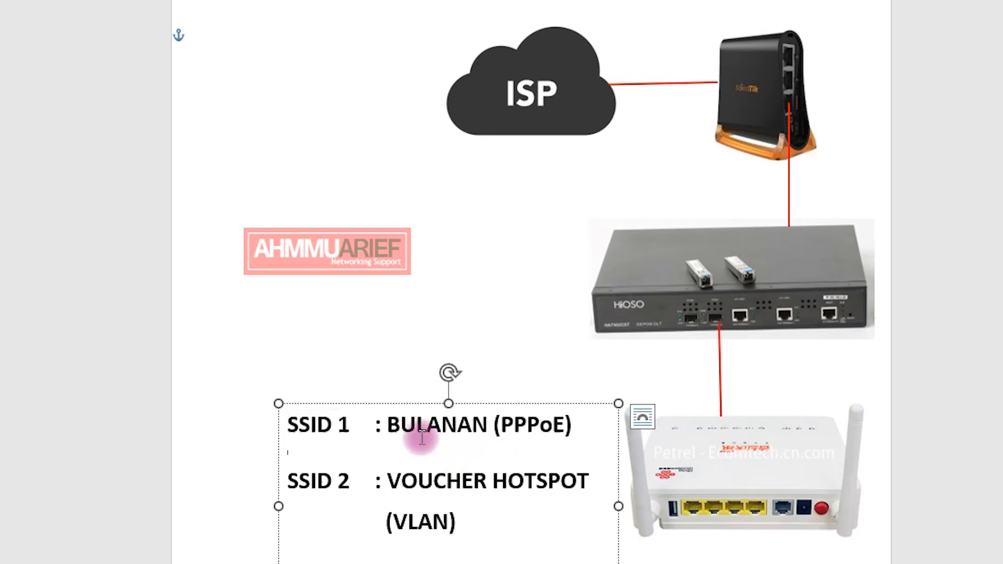
left_click_drag(388, 424, 569, 430)
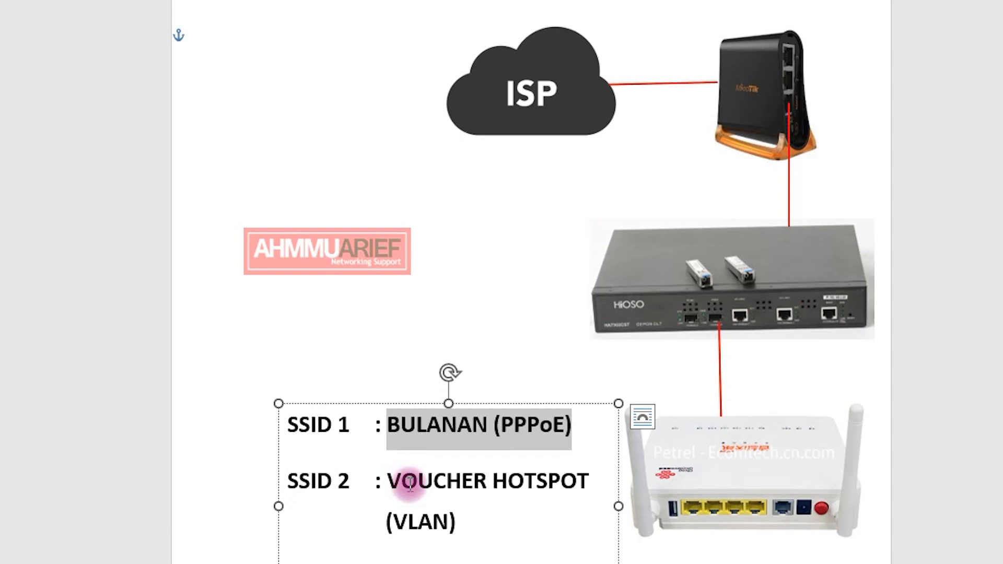
left_click_drag(387, 481, 616, 469)
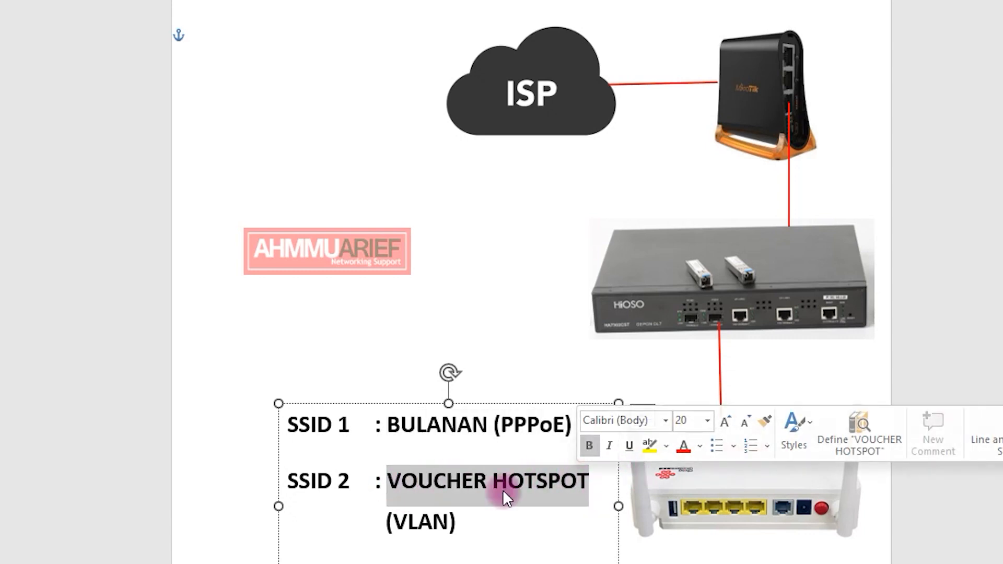
left_click(461, 481)
left_click_drag(297, 426, 572, 421)
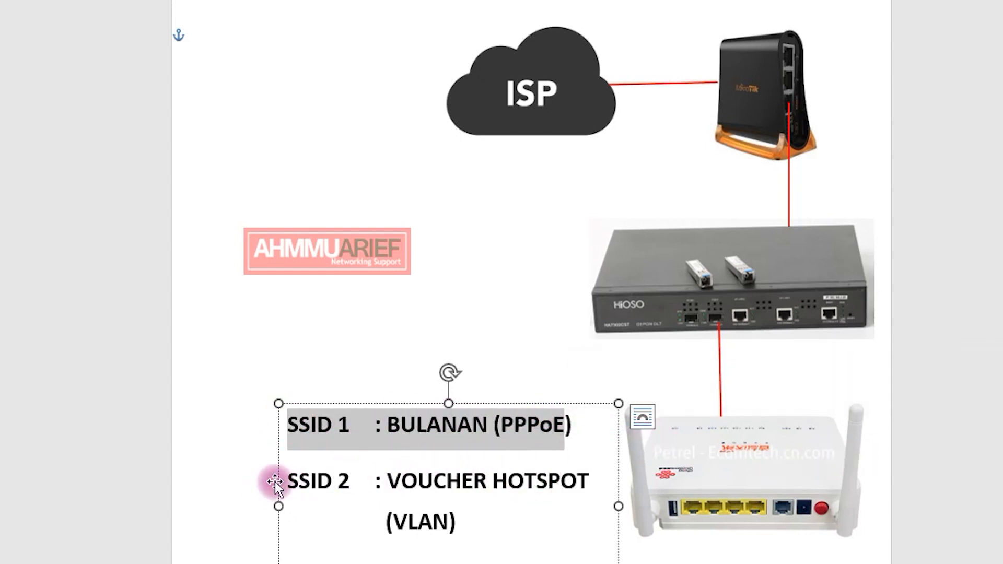
left_click_drag(280, 481, 485, 522)
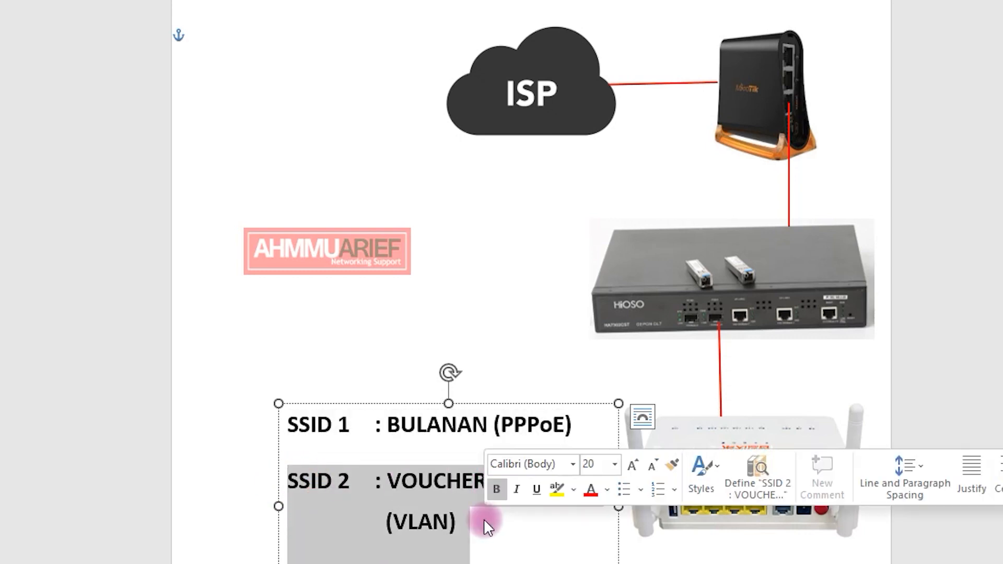
left_click(189, 35)
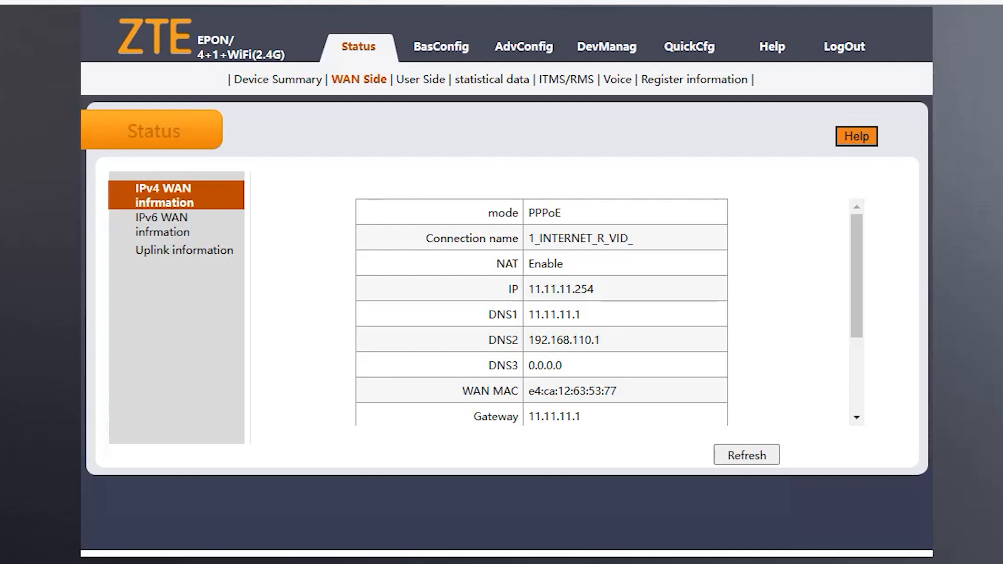
Step: Start a new WAN connection on the ZTE setup page and set its mode to Bridge
left_click(447, 53)
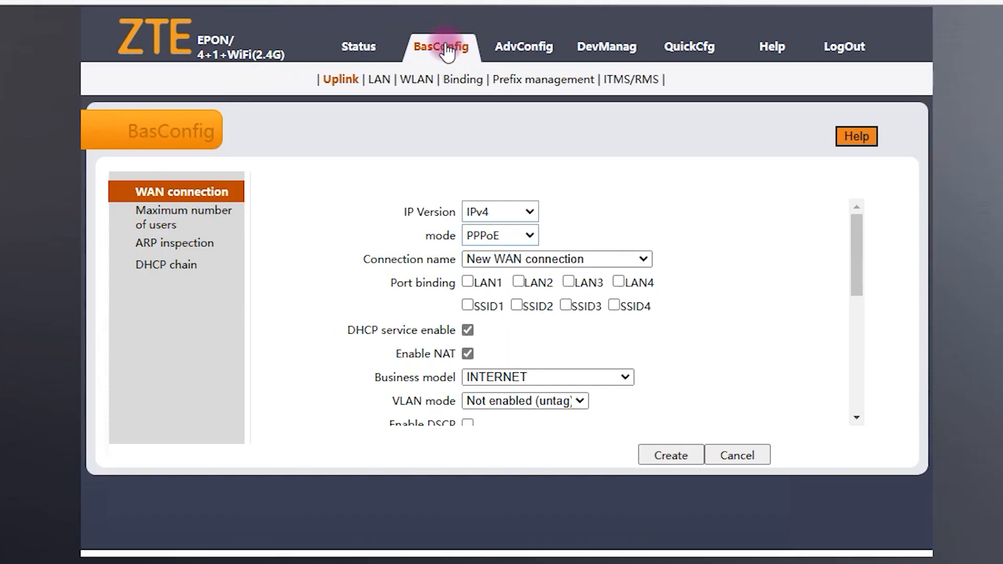
left_click(535, 260)
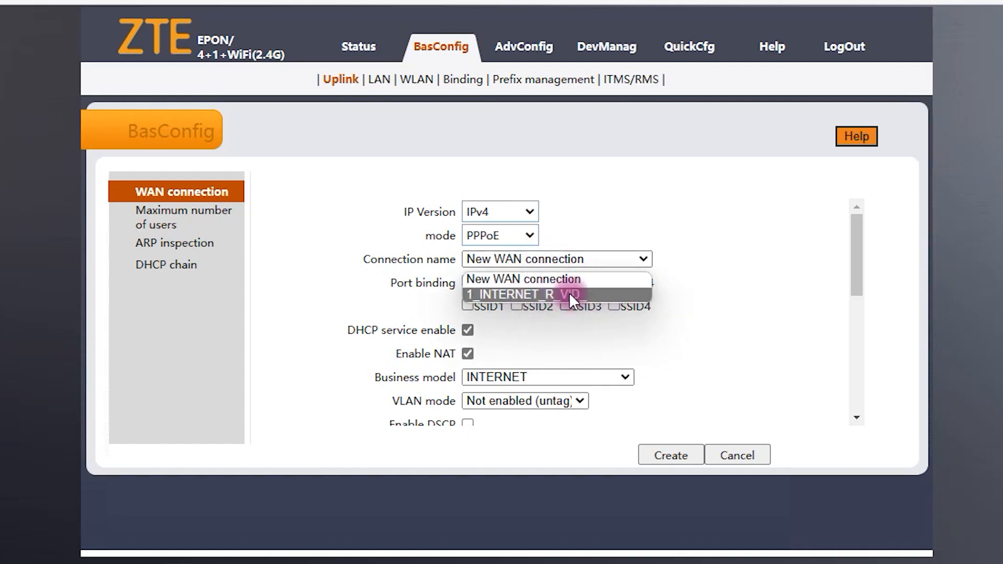
left_click(694, 283)
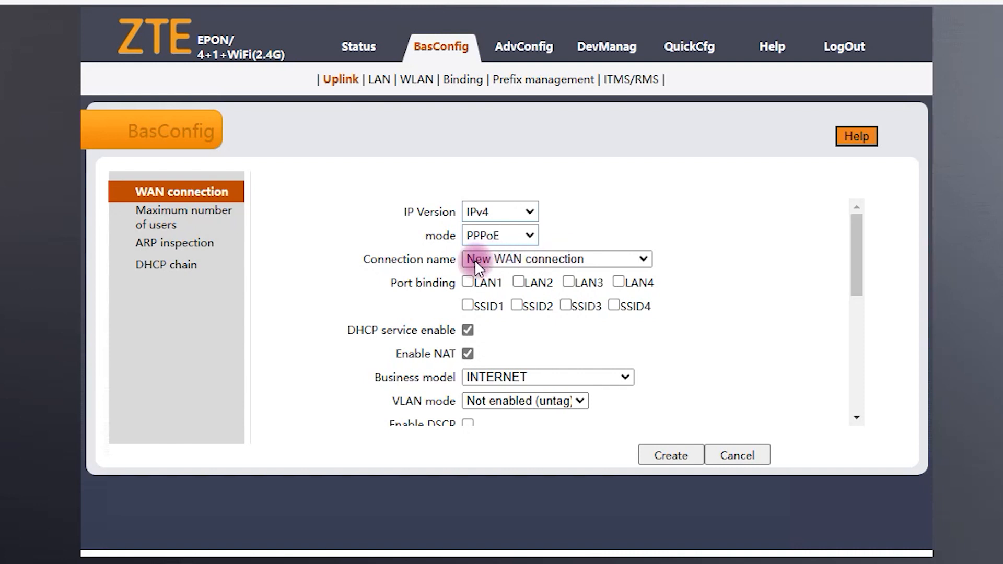
scroll(753, 264, "down", 1)
scroll(751, 262, "up", 1)
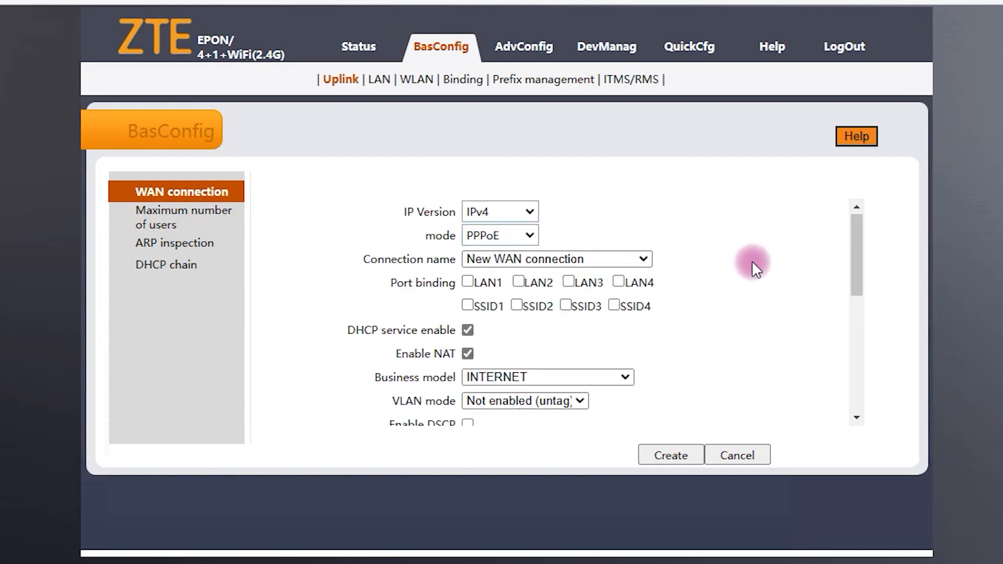
left_click(487, 235)
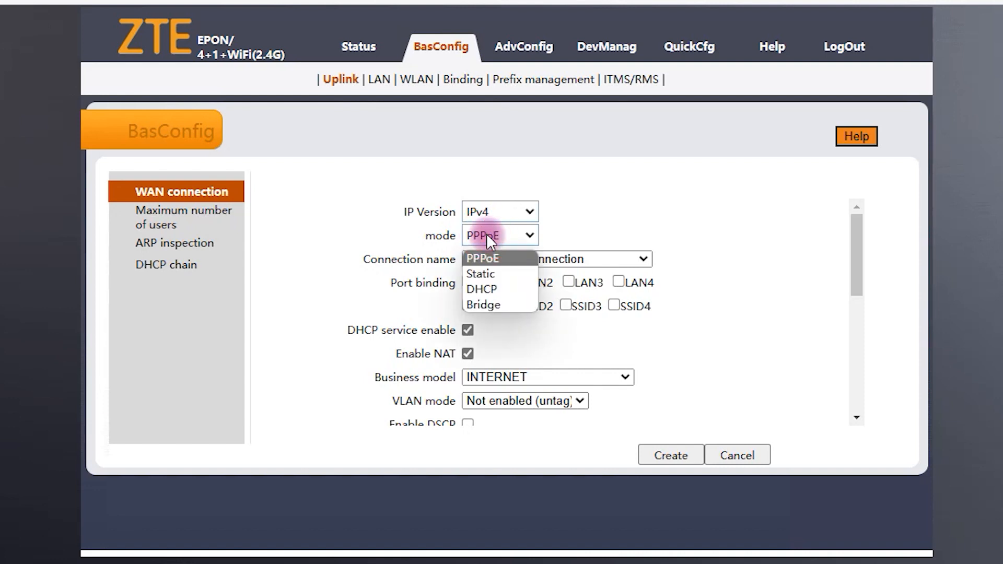
left_click(515, 303)
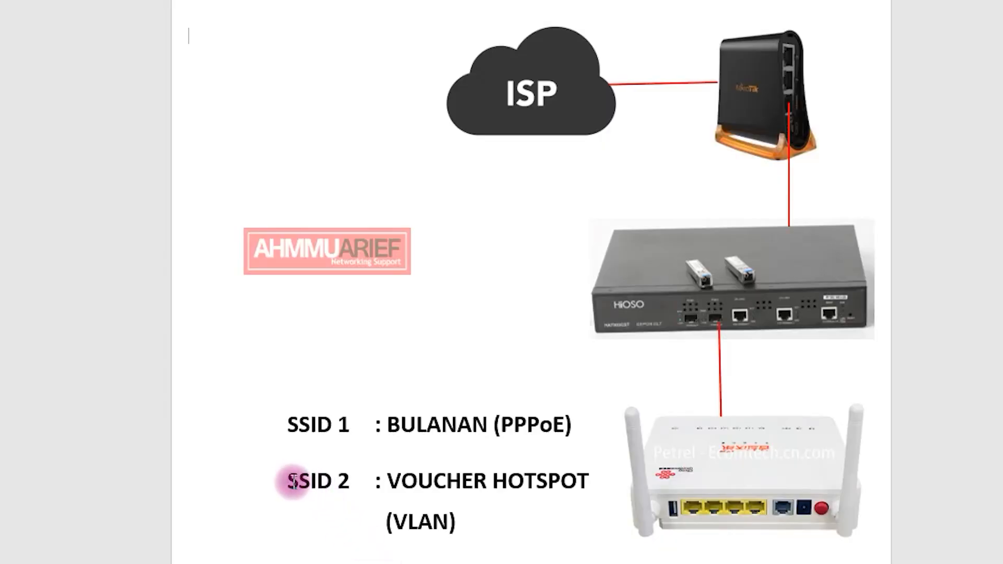
Step: Highlight the SSID 2 voucher hotspot (VLAN) line in Word, then tick SSID2 port binding
left_click_drag(287, 478, 571, 501)
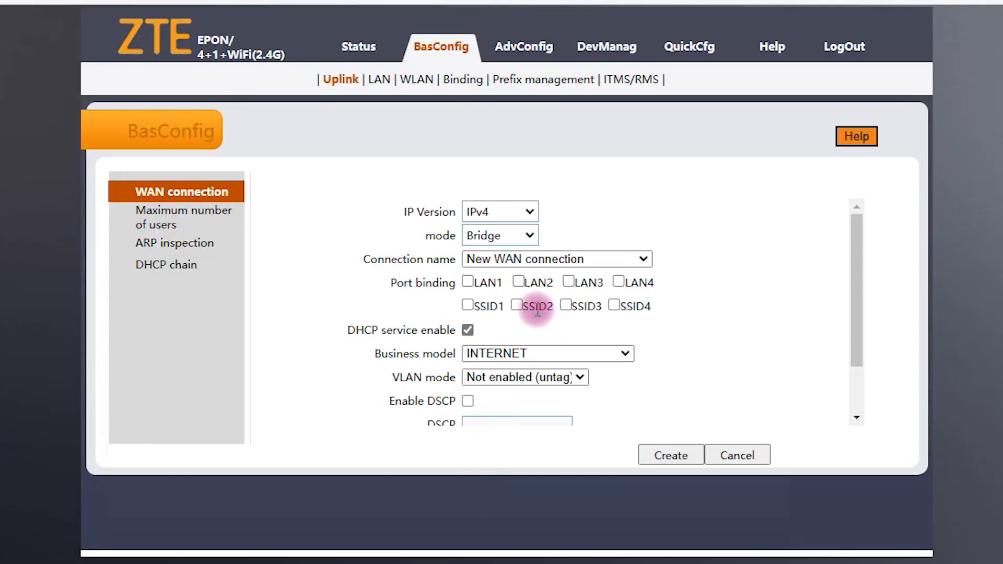
left_click(516, 305)
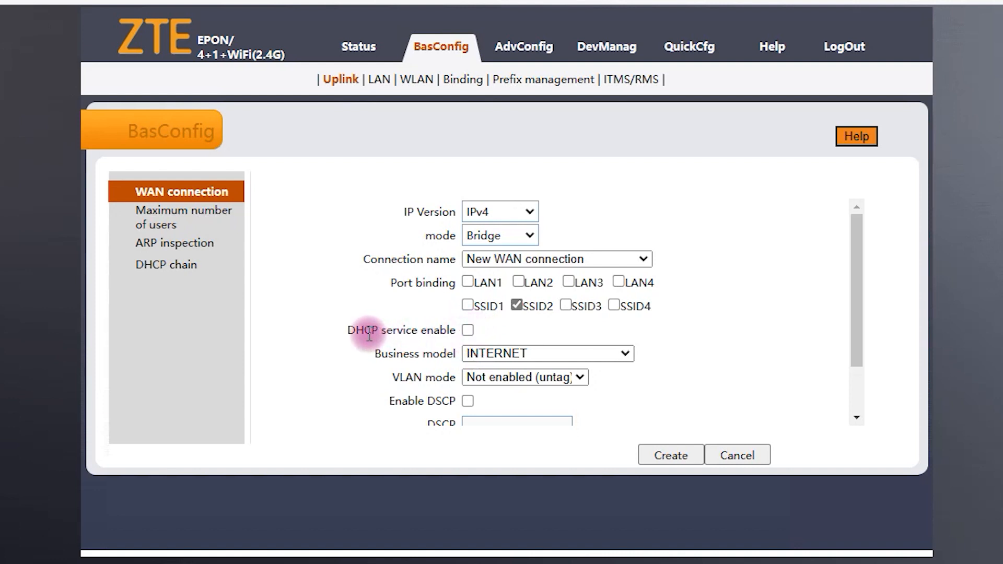
Step: Highlight the DHCP service enable label on the ZTE bridge form
left_click_drag(348, 331, 379, 325)
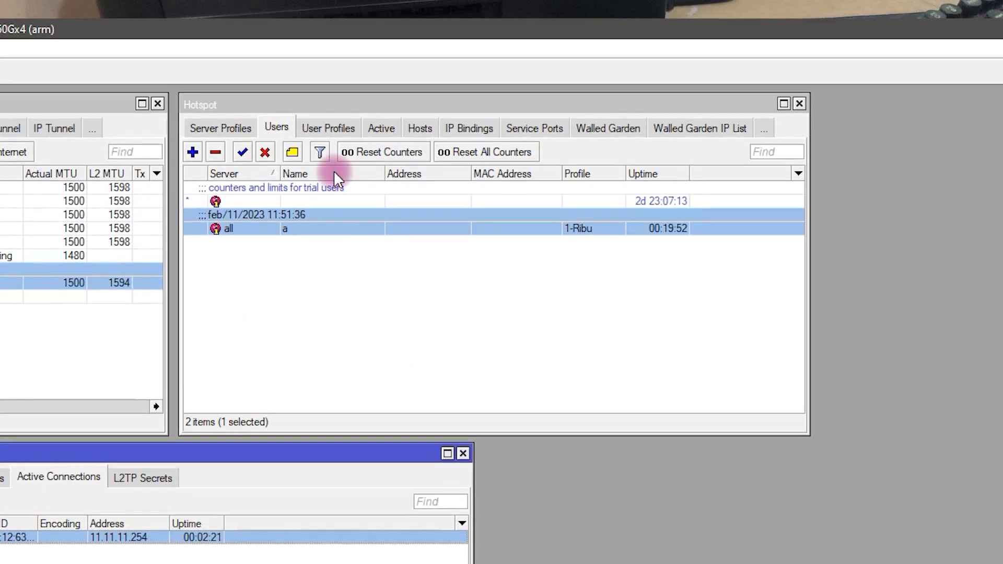
Step: View Winbox's hotspot server profiles and servers, confirming hotspot2 runs on vlan10
left_click(241, 104)
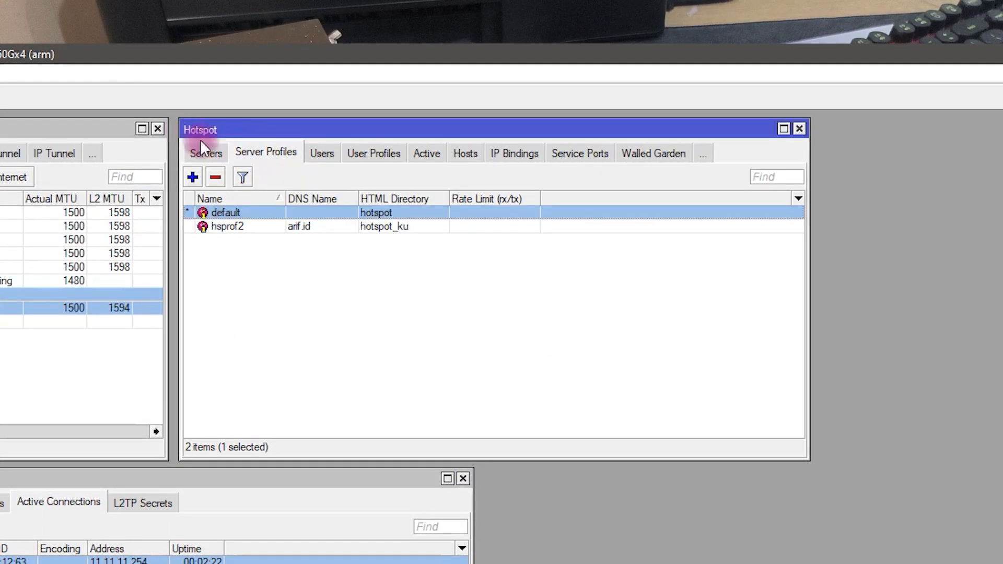
left_click(216, 156)
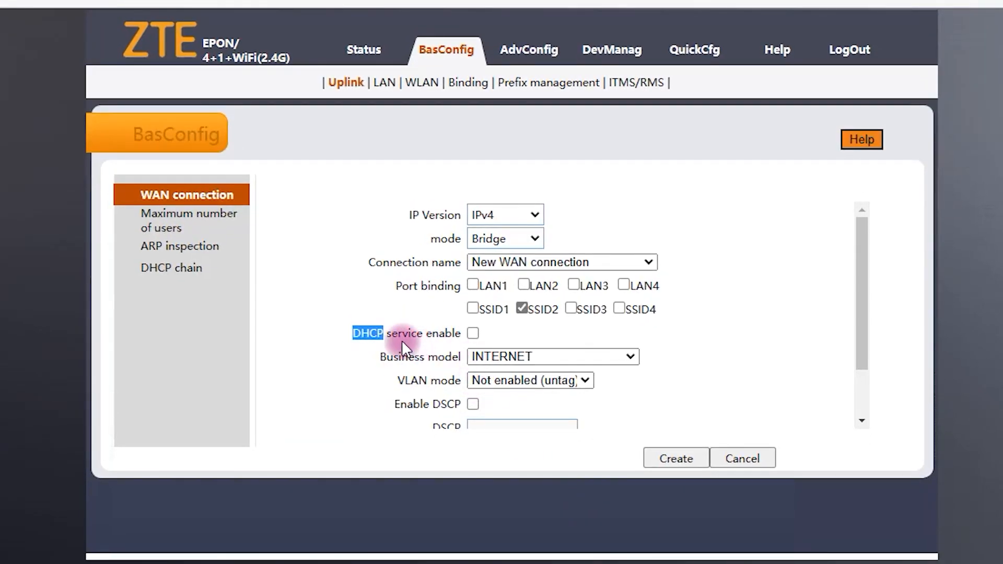
left_click(403, 340)
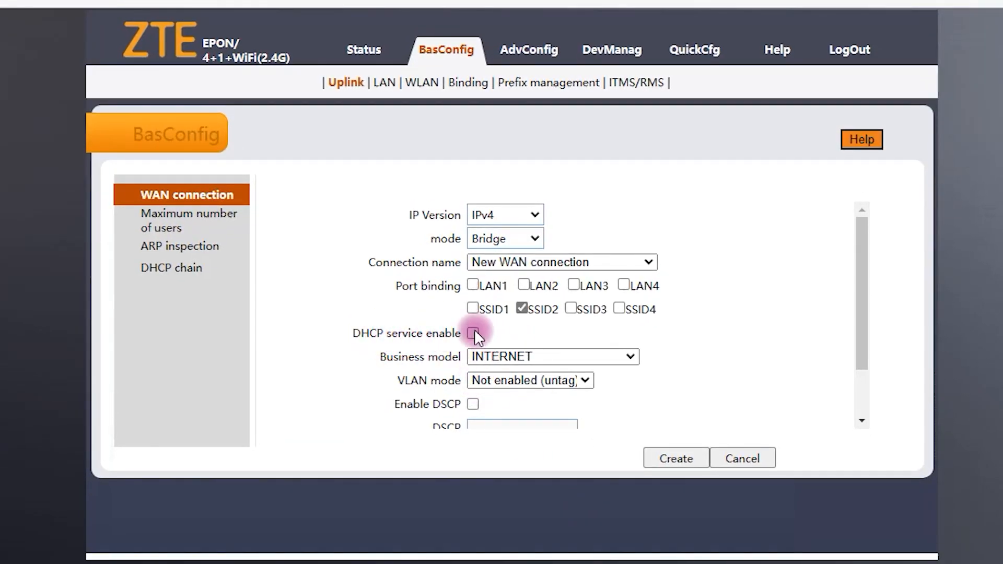
Step: Set business model OTHER and VLAN mode Rewrite (tag) on the SSID2 bridge form
scroll(504, 335, "down", 1)
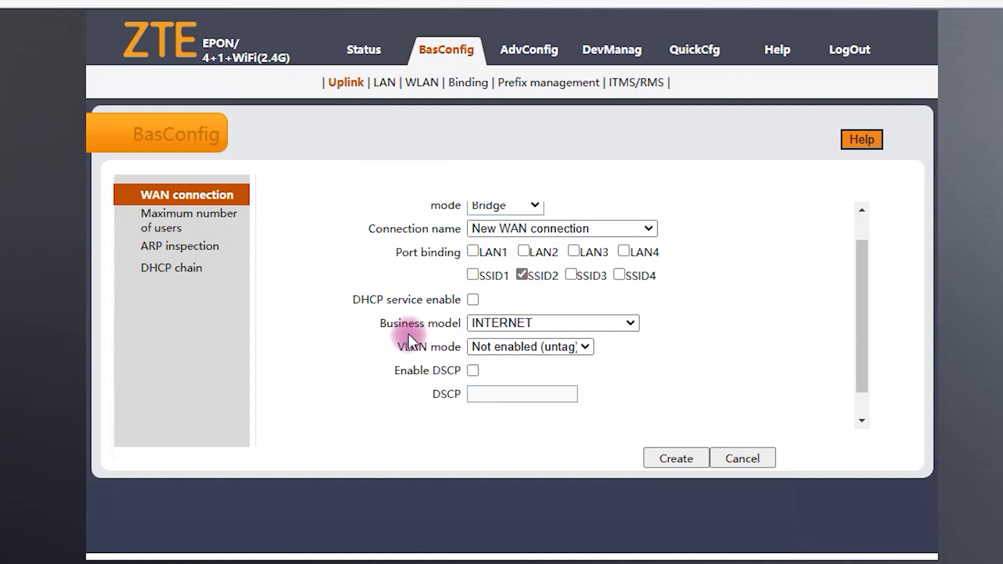
left_click(488, 324)
left_click(498, 371)
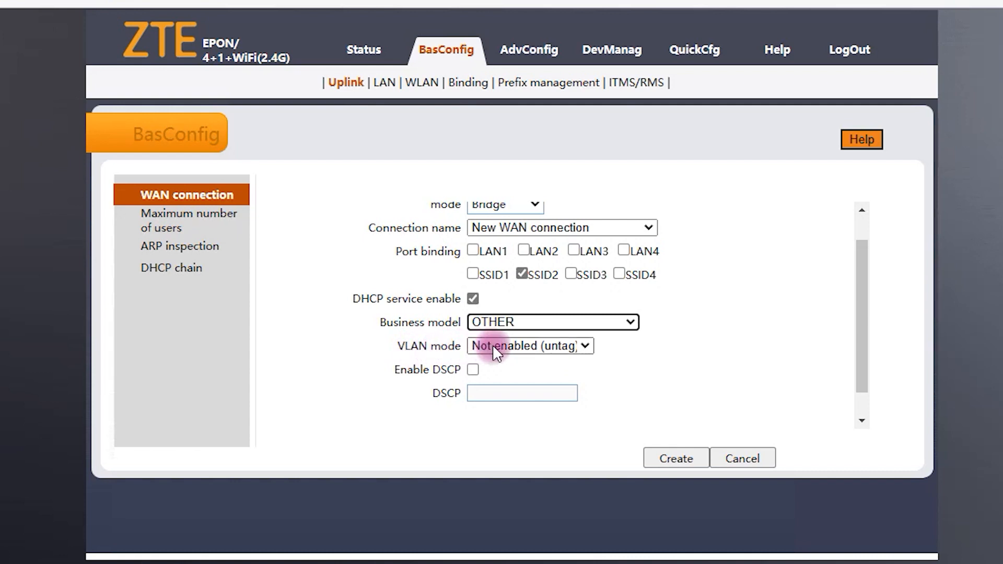
left_click(528, 347)
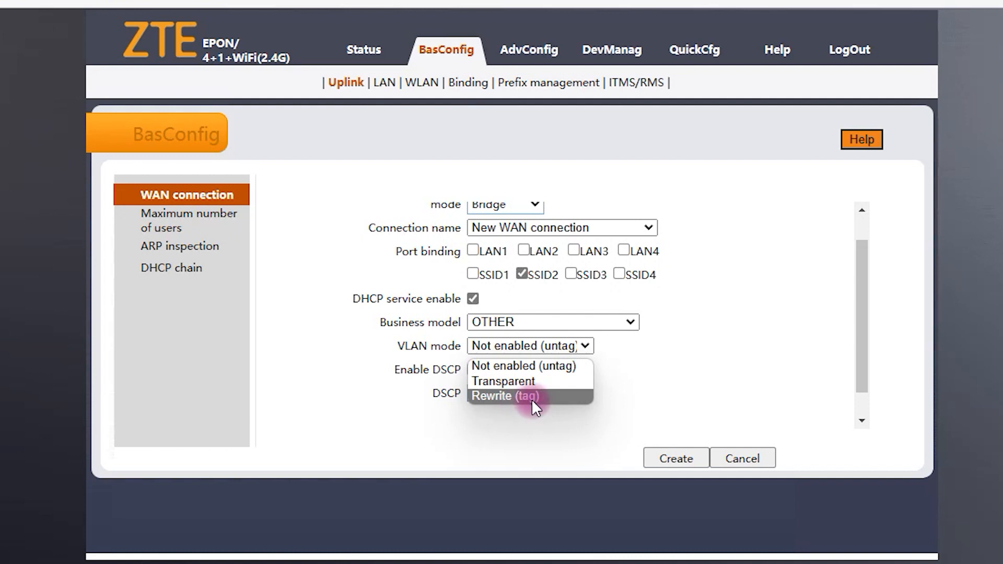
left_click(532, 406)
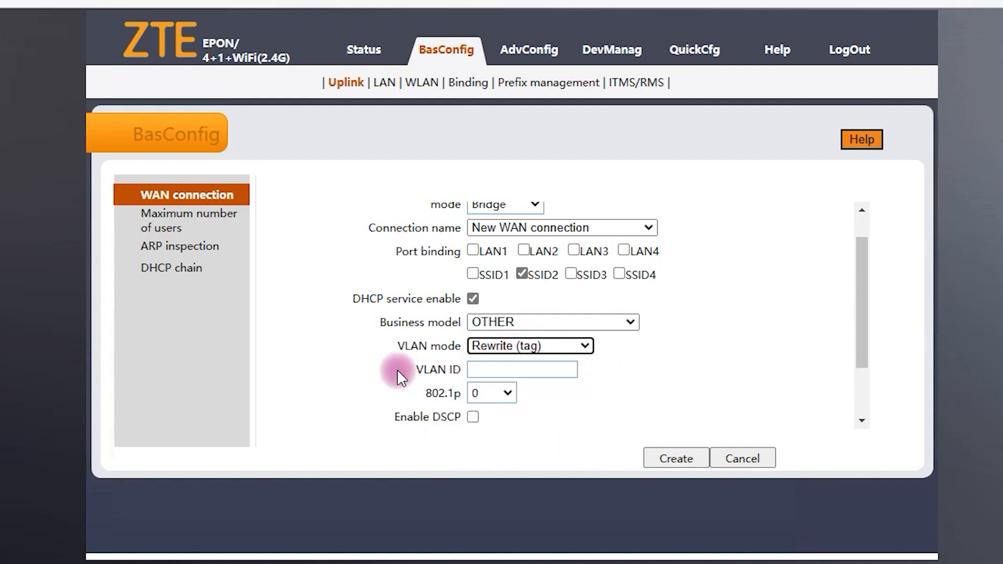
left_click(471, 371)
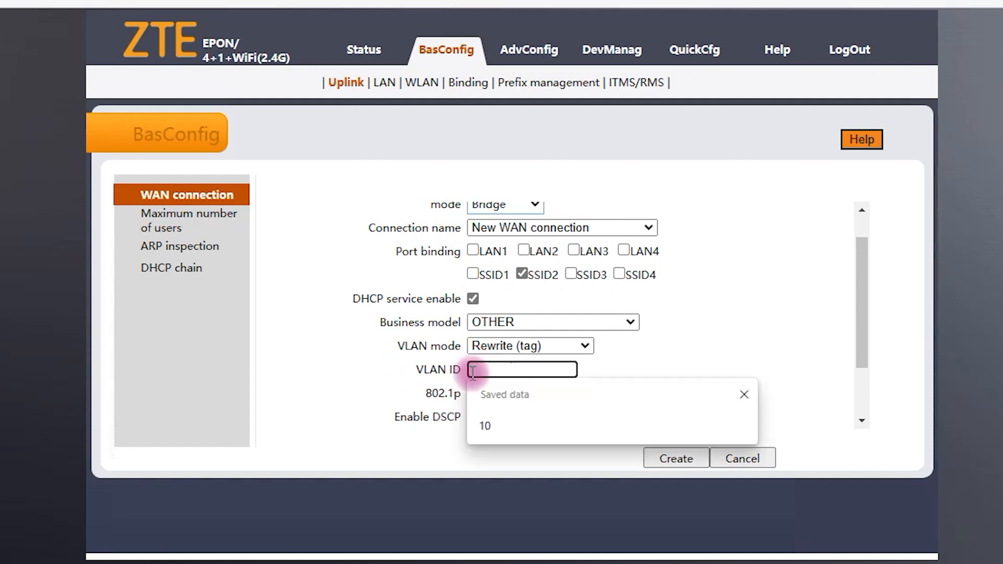
left_click(670, 355)
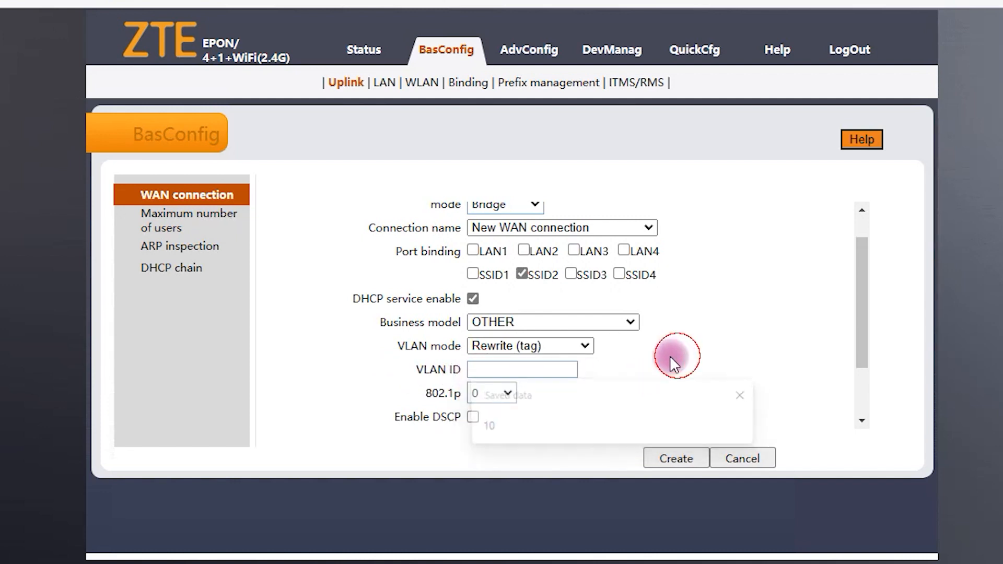
left_click(509, 369)
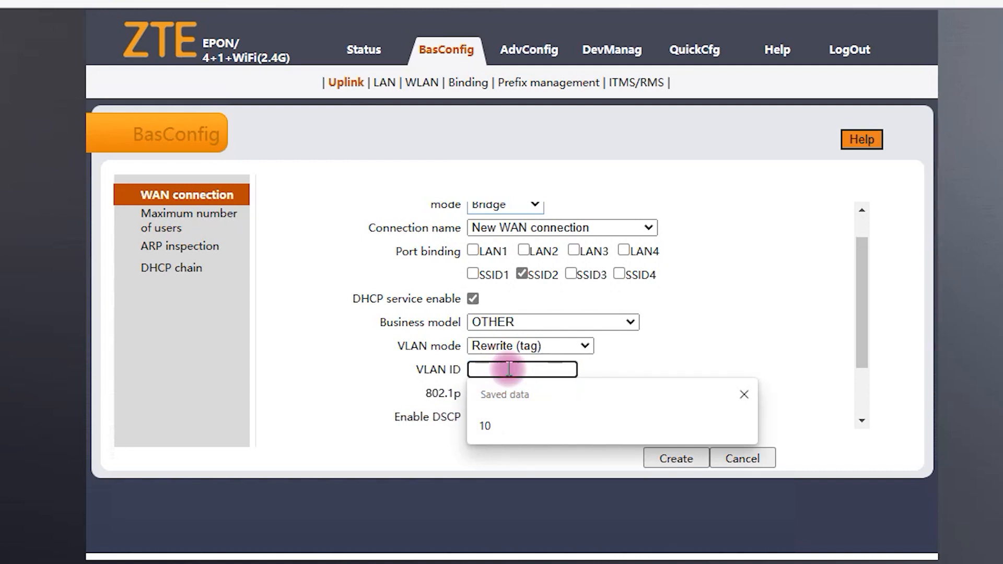
left_click(657, 372)
left_click(493, 372)
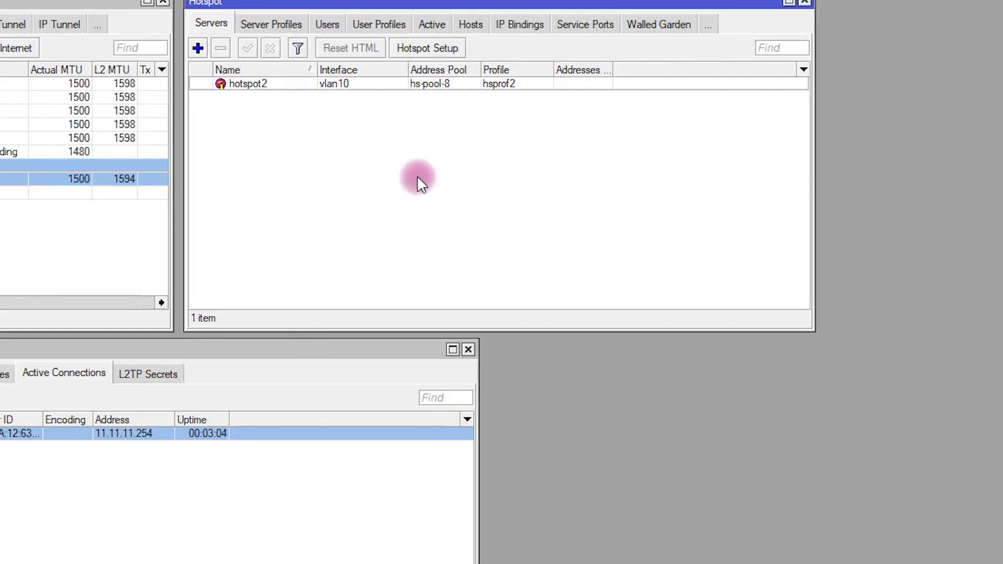
Step: Select the vlan10 interface and the hotspot2 server in Winbox
left_click(51, 264)
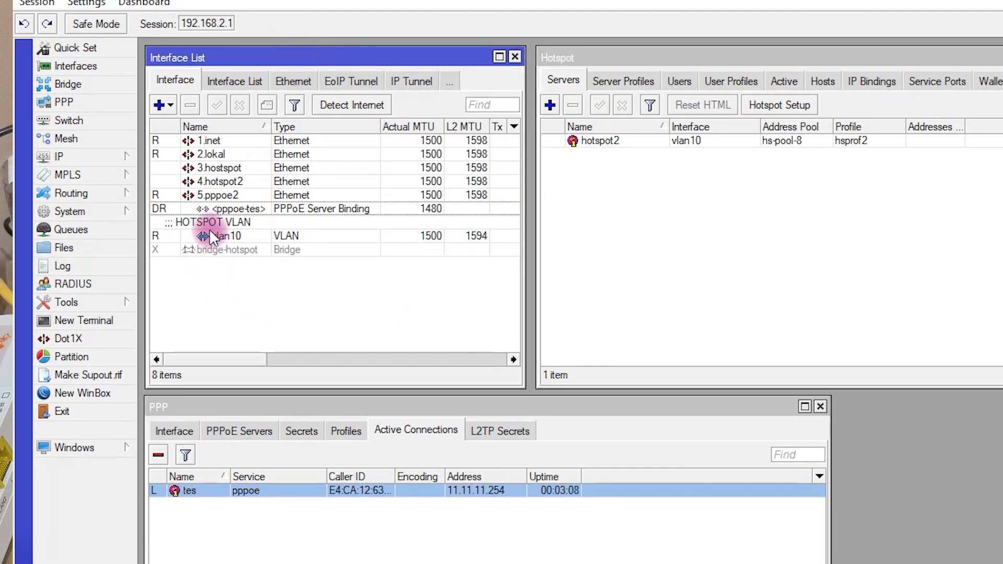
left_click(272, 236)
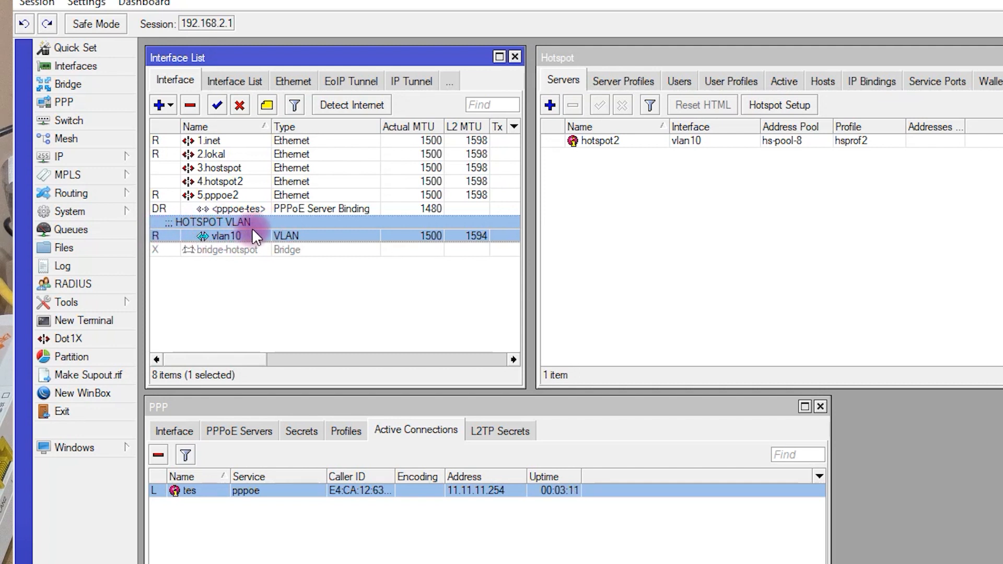
left_click(607, 142)
left_click(589, 146)
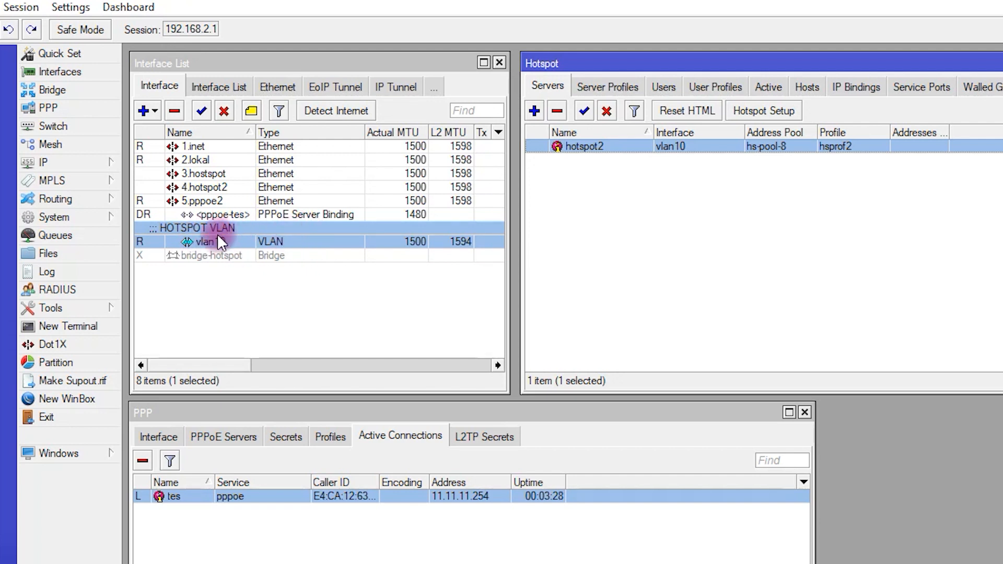
Step: Confirm vlan10 uses VLAN ID 10 and enter 10 as the ZTE VLAN ID
double_click(260, 236)
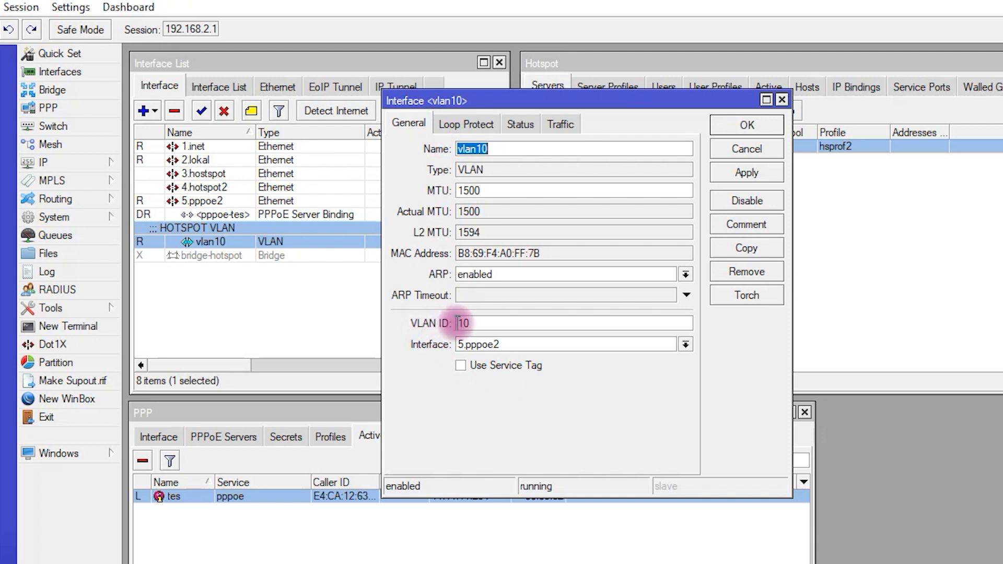
left_click_drag(471, 323, 454, 323)
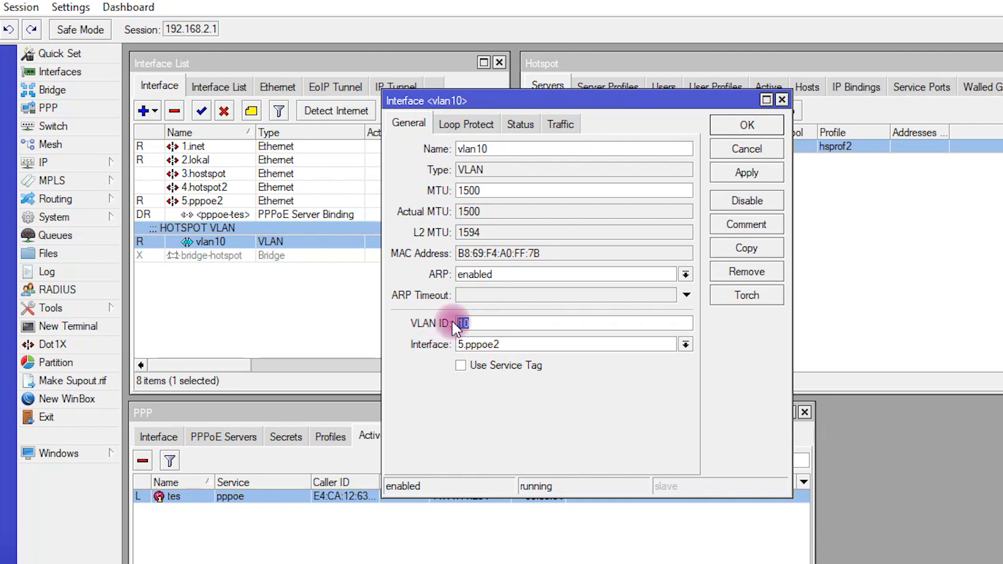
left_click(475, 324)
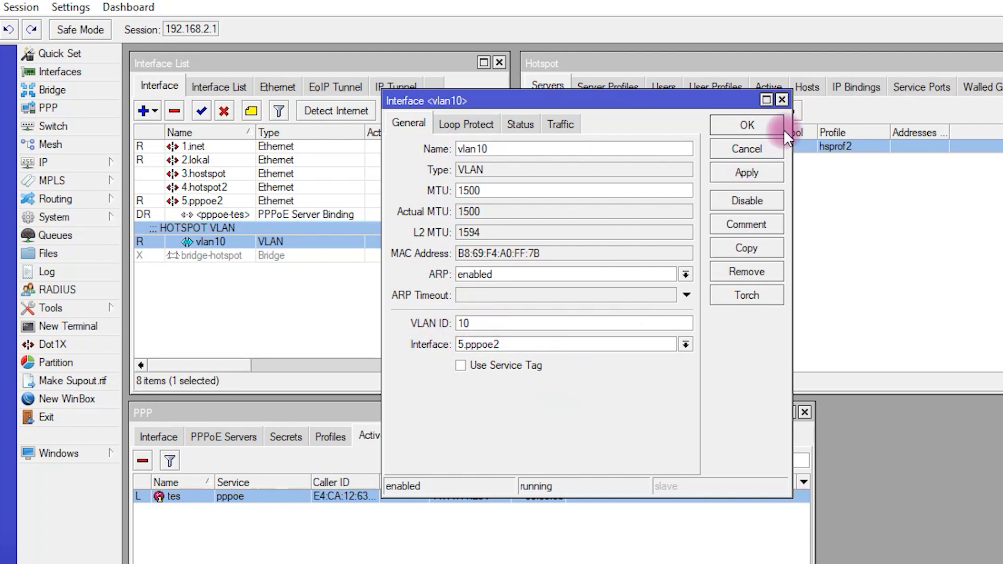
left_click(758, 126)
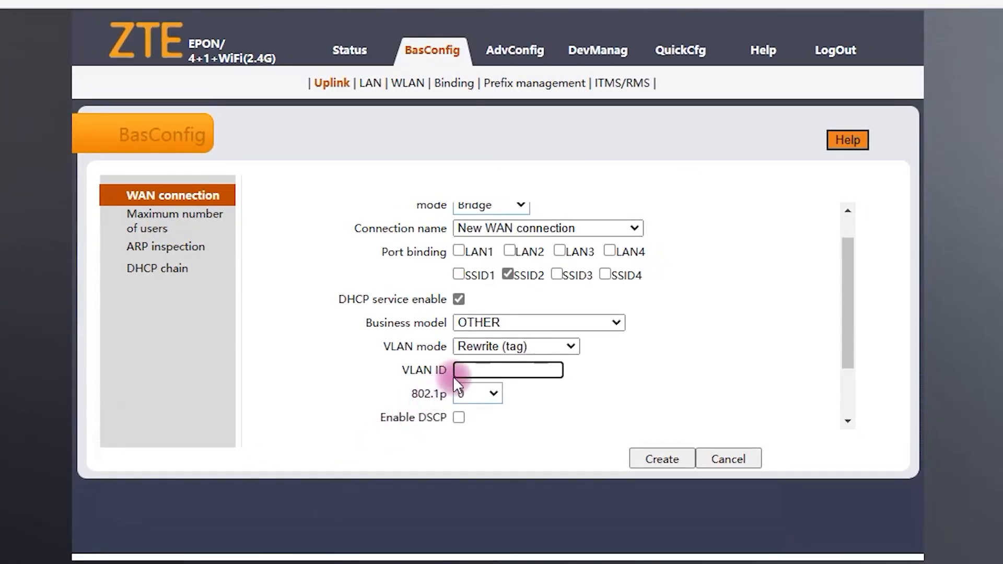
left_click(460, 371)
type("10")
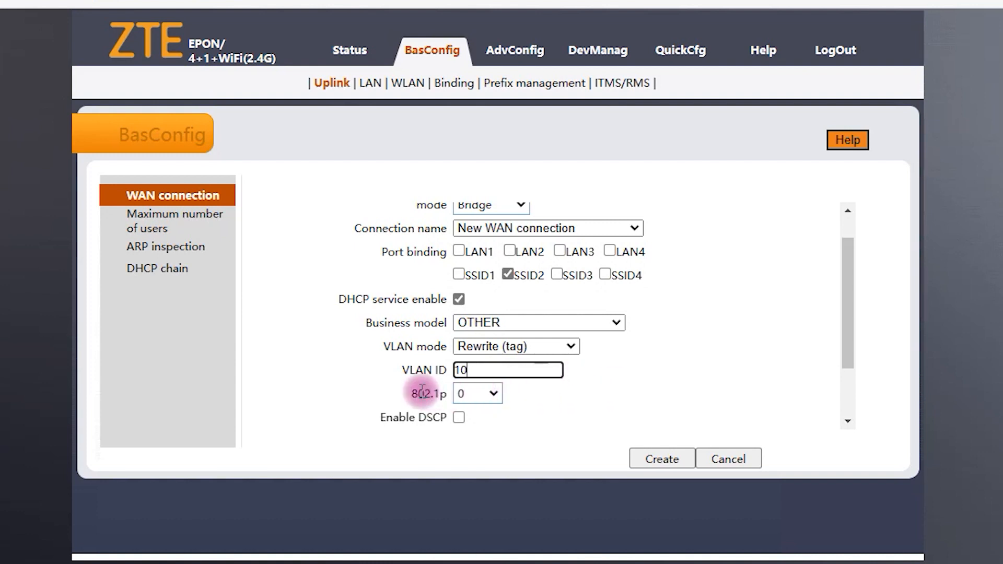
Step: Set the bridge connection's 802.1p priority to 1
left_click_drag(411, 393, 449, 395)
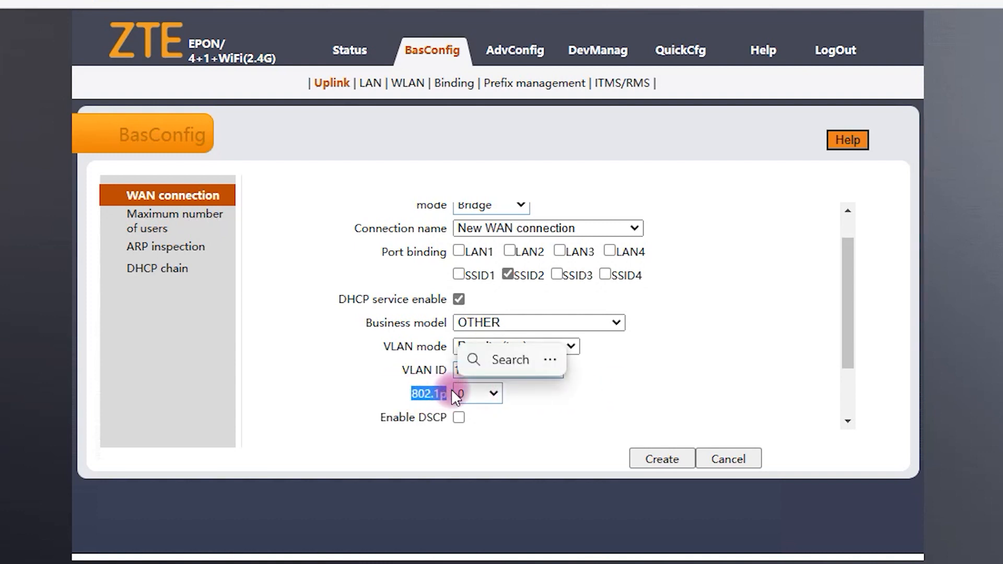
left_click(492, 393)
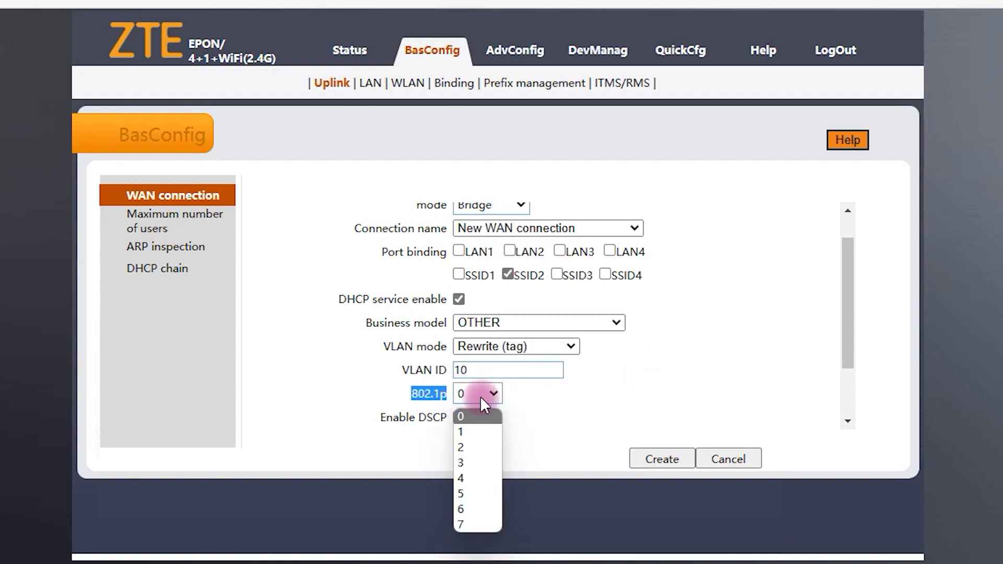
left_click(469, 431)
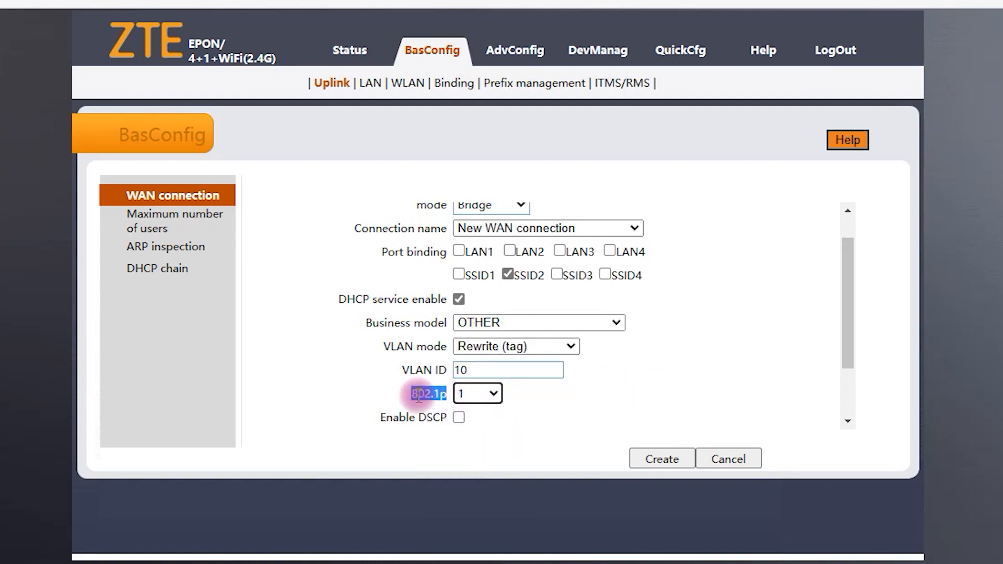
scroll(497, 366, "up", 1)
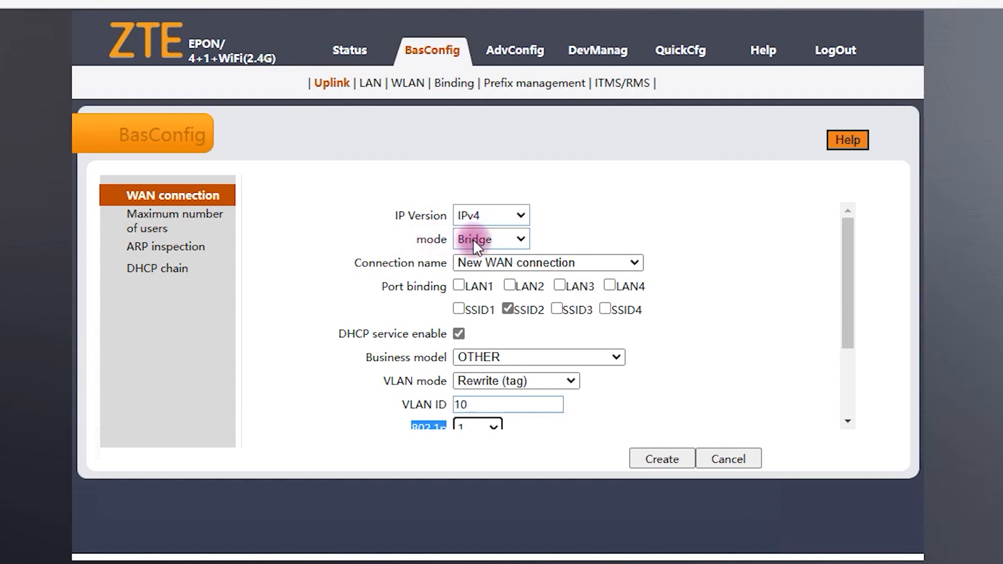
scroll(578, 277, "down", 1)
Step: Keep SSID2 bound, disable DHCP service, and create the VLAN 10 bridge connection
left_click(507, 275)
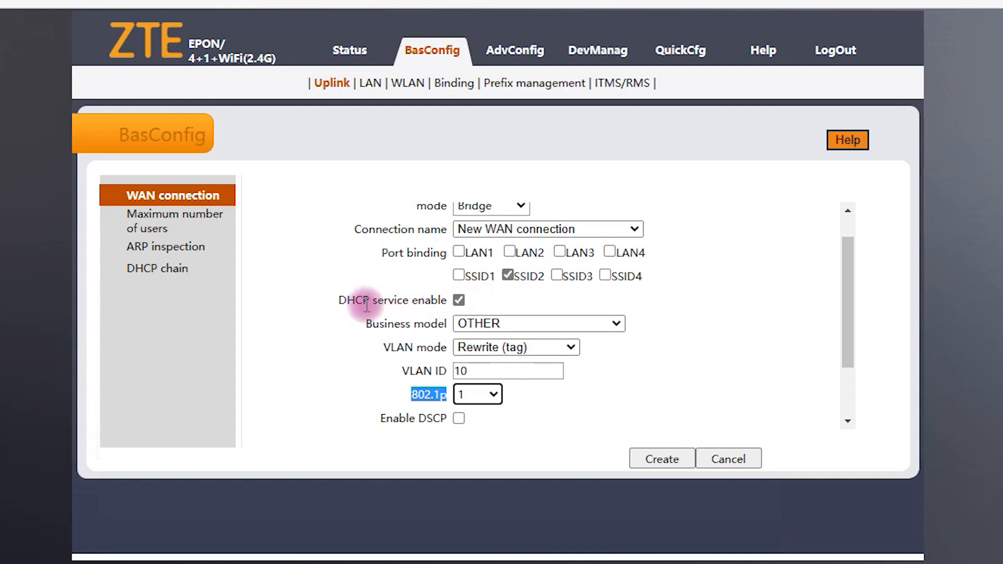
left_click(459, 300)
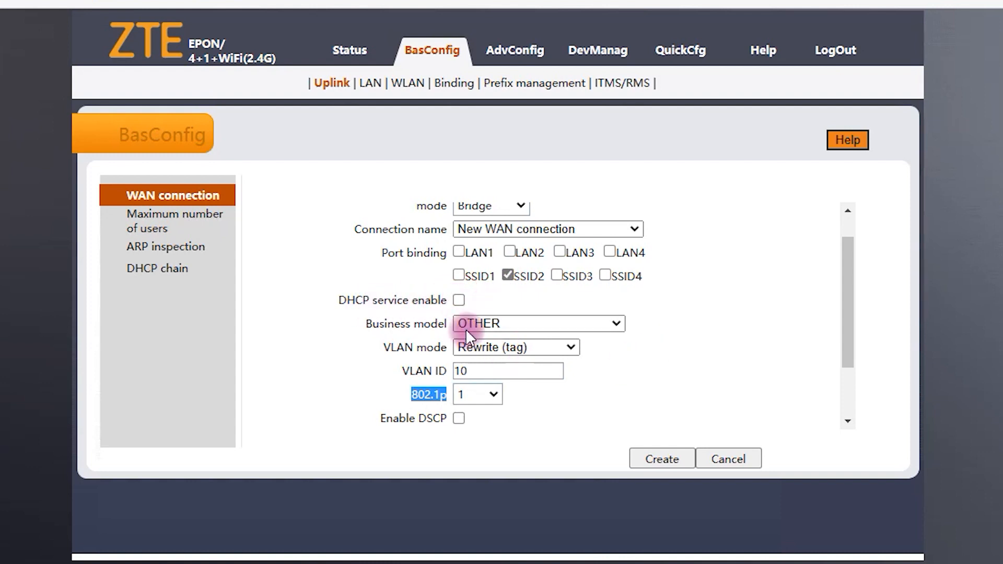
left_click(743, 359)
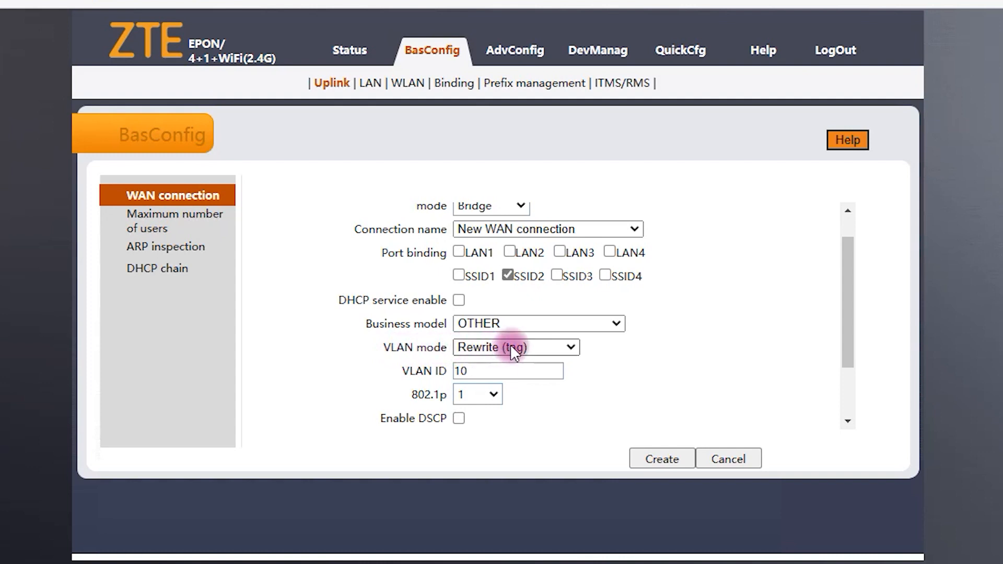
left_click(479, 371)
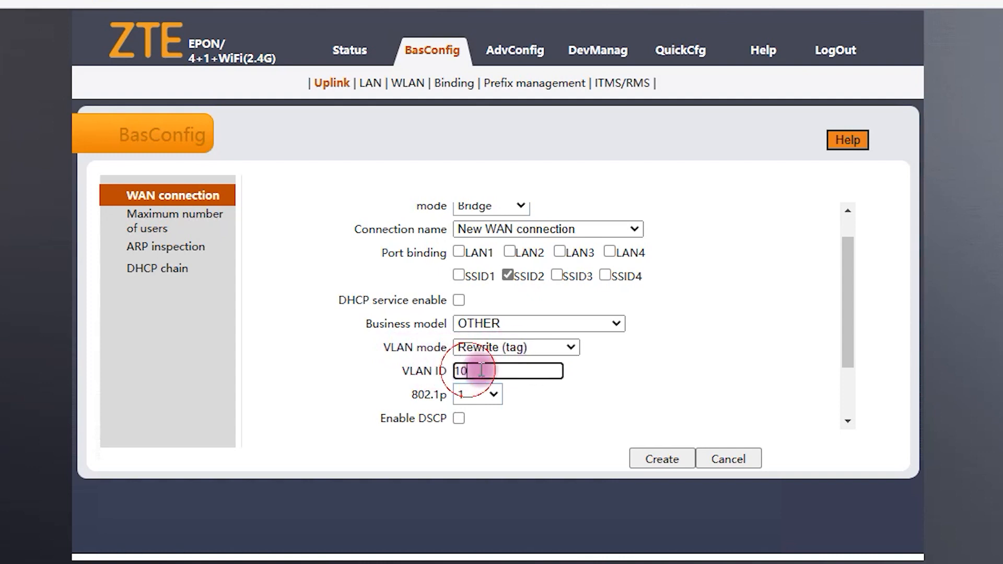
left_click(662, 459)
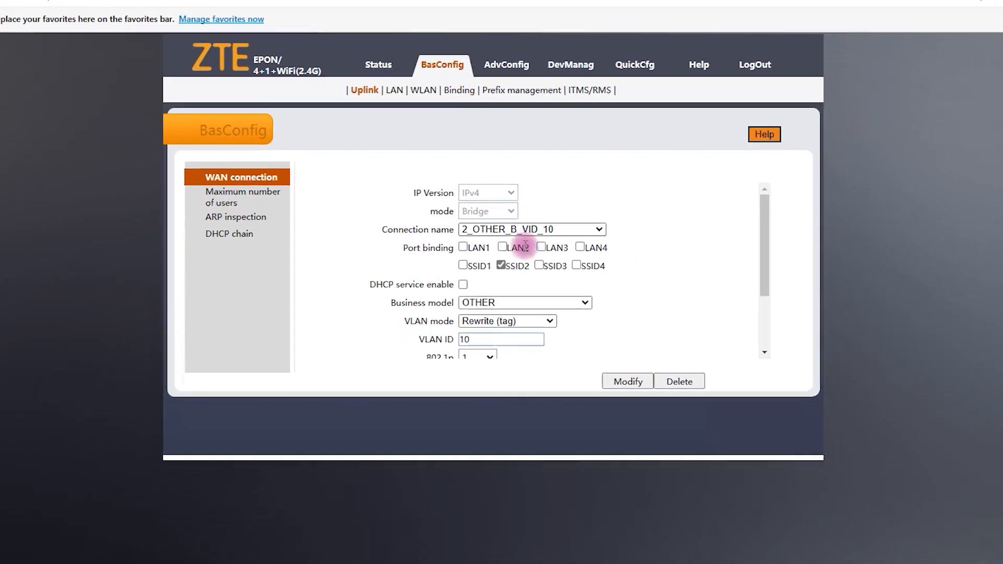
Step: Check that the Wi-Fi list shows BULANAN and HOTSPOT, then return to Winbox
left_click(925, 552)
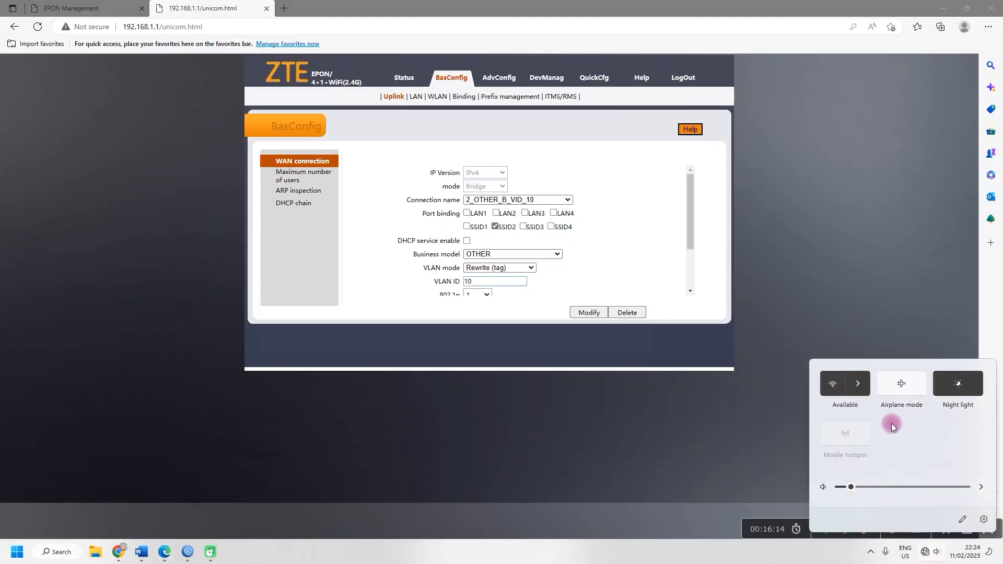
left_click(862, 384)
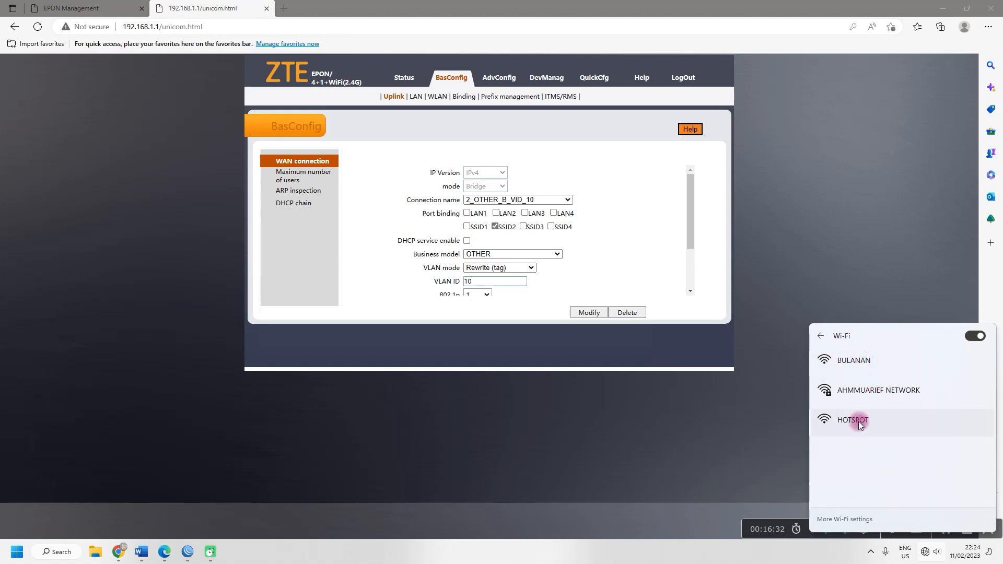
left_click(186, 553)
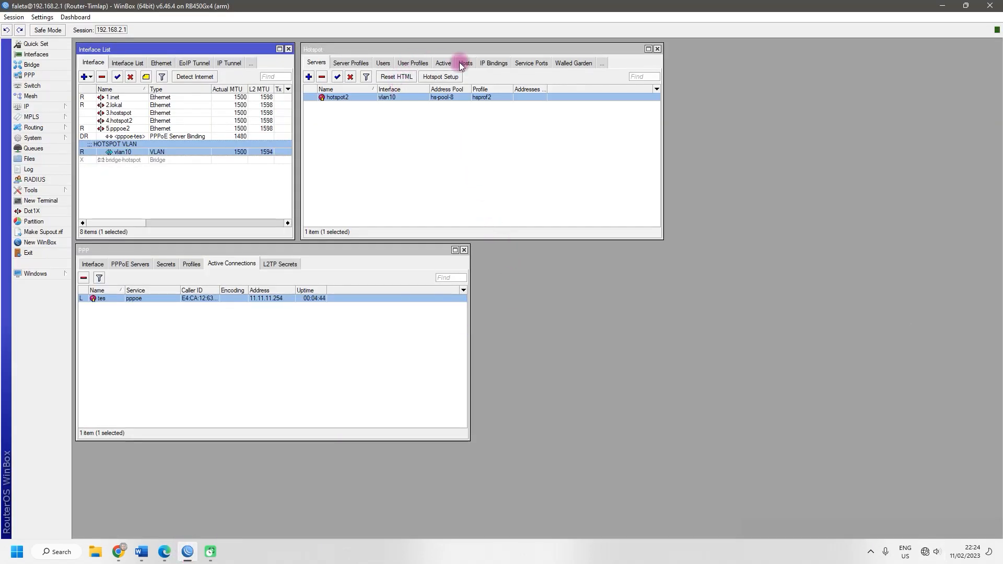
Step: Check the hotspot Users list in Winbox, then minimize Winbox
left_click(382, 63)
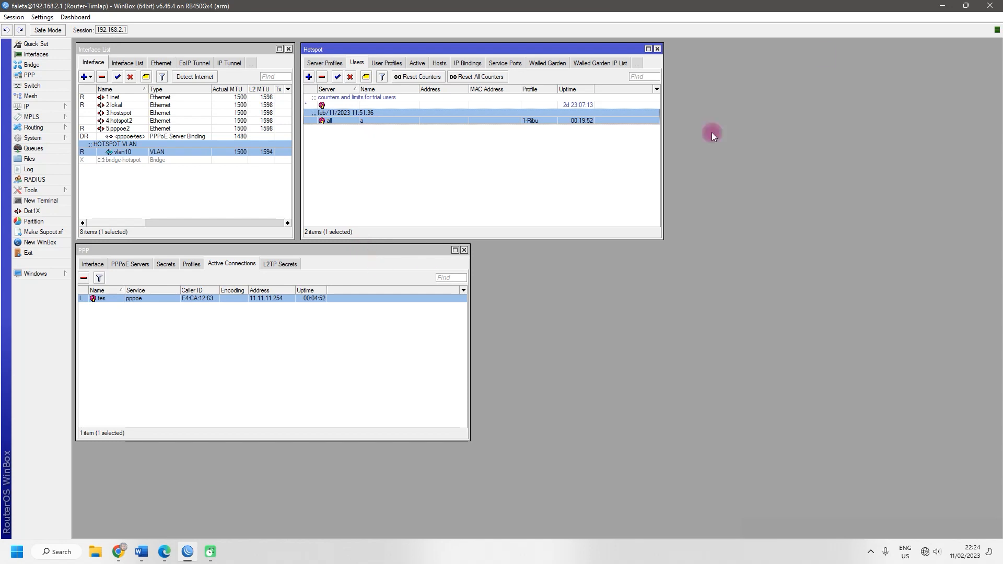
left_click(949, 5)
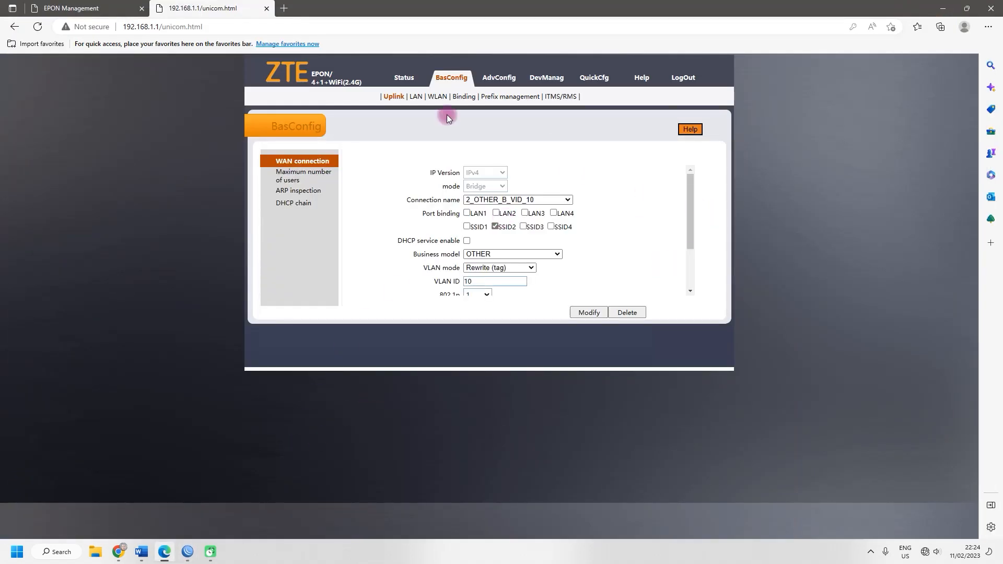
Step: Show the IPv4 WAN-side connection information under Status > WAN Side
left_click(400, 78)
left_click(404, 96)
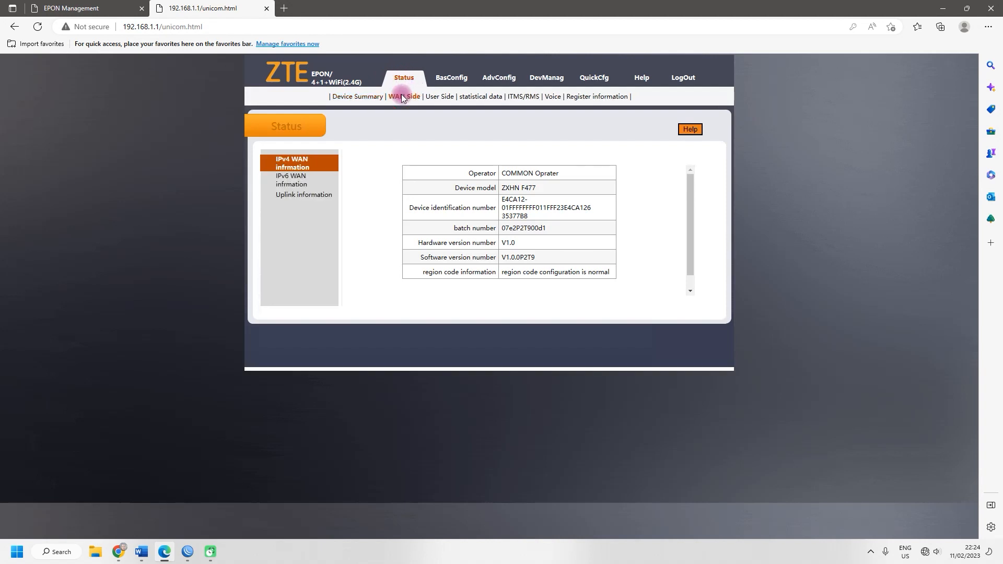
left_click_drag(688, 217, 695, 197)
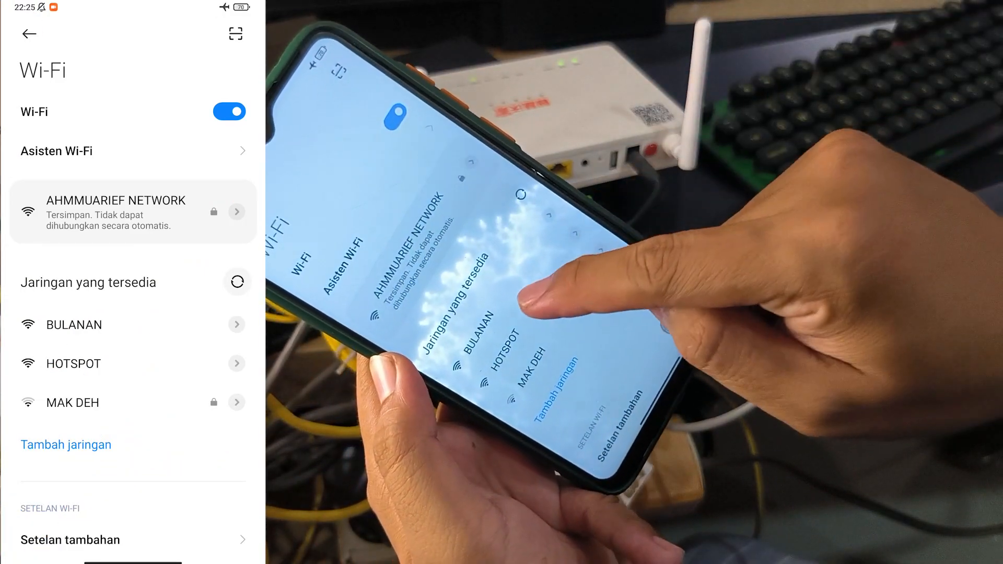
Step: Connect the phone to BULANAN Wi-Fi, then go back to the home screen
left_click(74, 325)
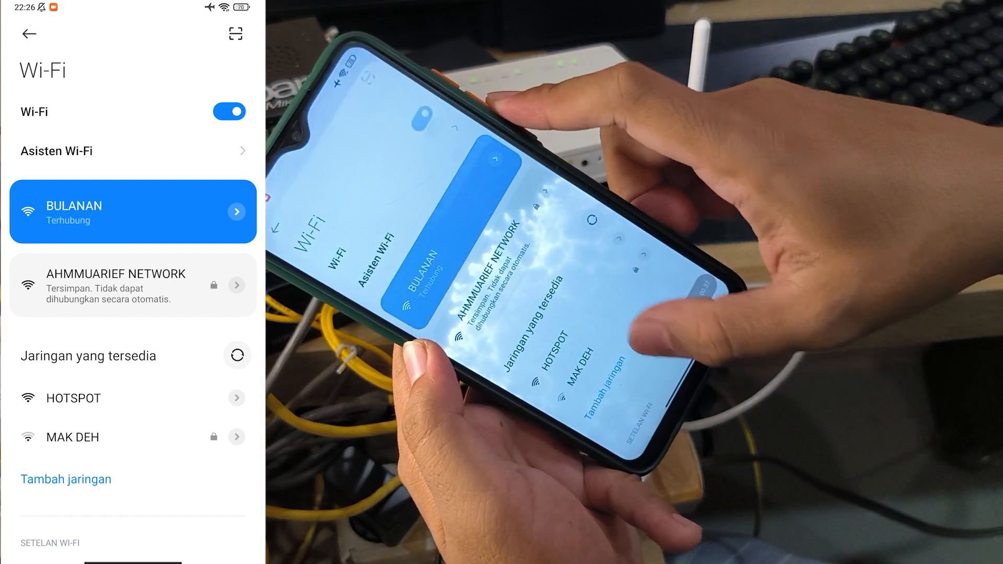
left_click_drag(133, 561, 184, 376)
left_click_drag(157, 335, 256, 324)
Step: In Chrome, Google the hotspot network's channel name and scroll through the results
left_click(226, 516)
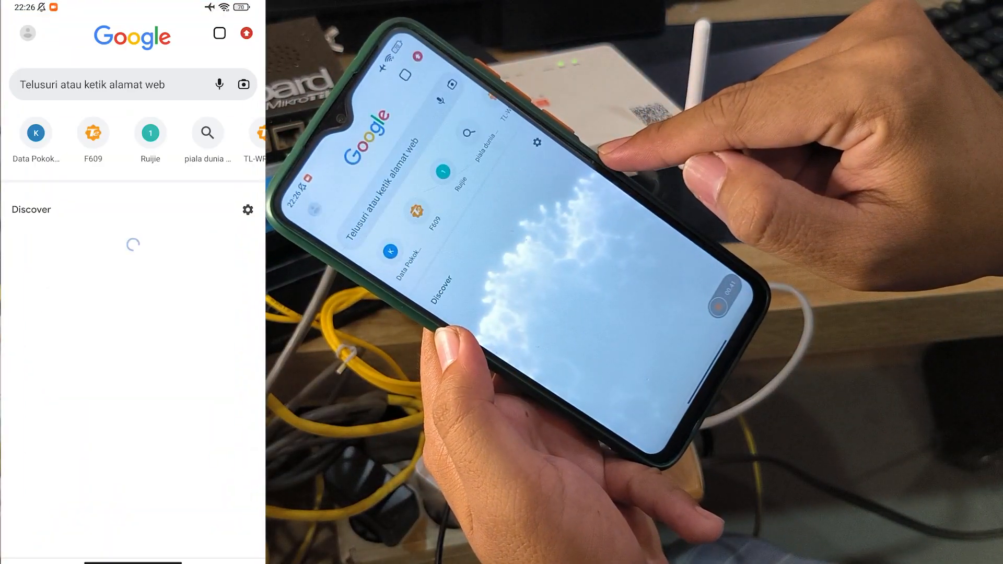
left_click(92, 84)
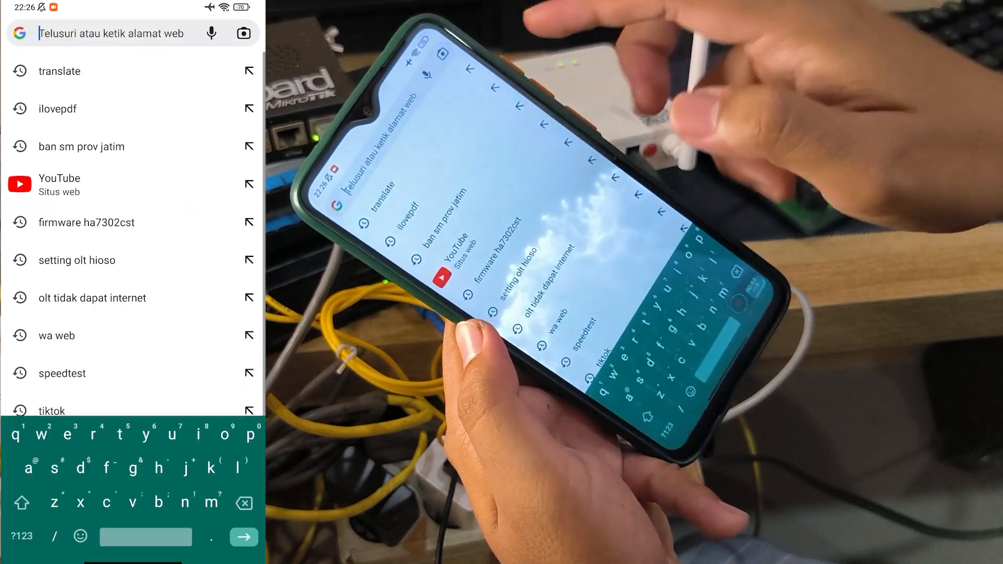
type("ahm")
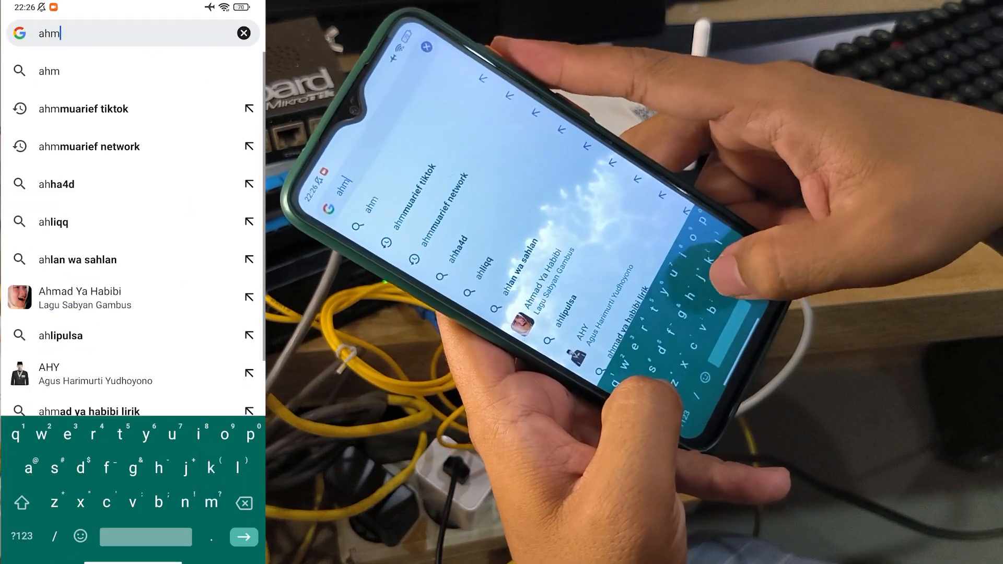
type("muarief")
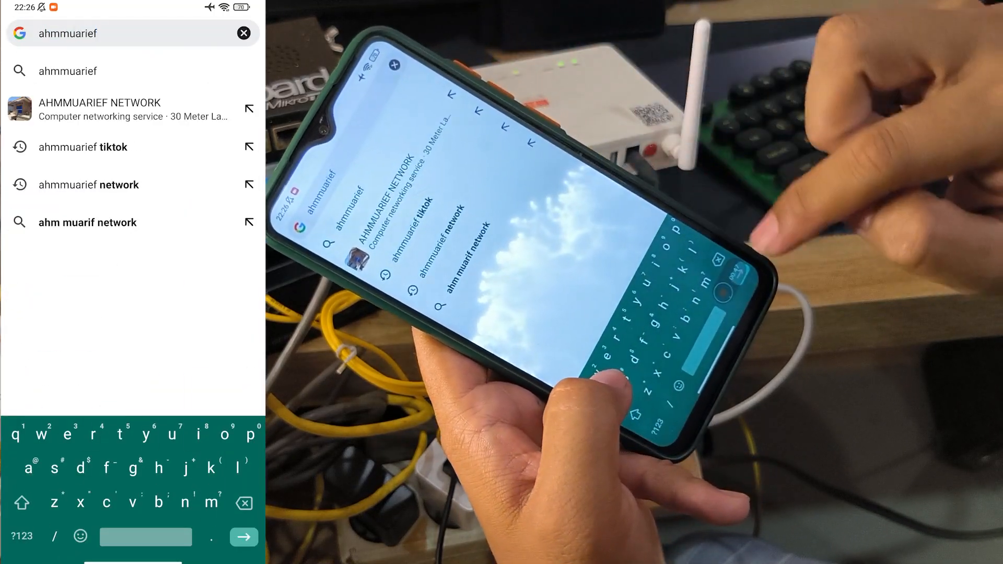
key("Return")
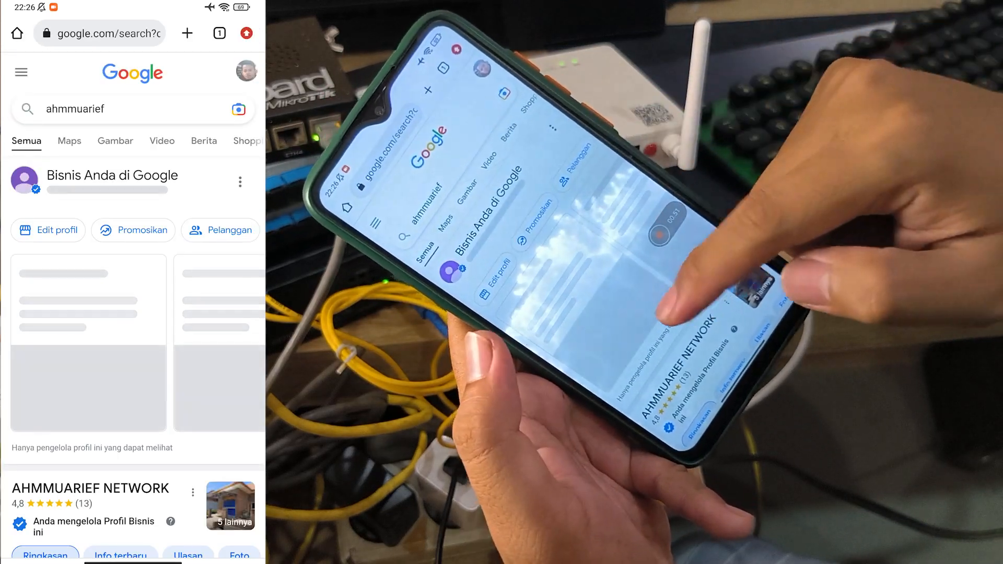
scroll(134, 314, "down", 10)
scroll(134, 306, "down", 3)
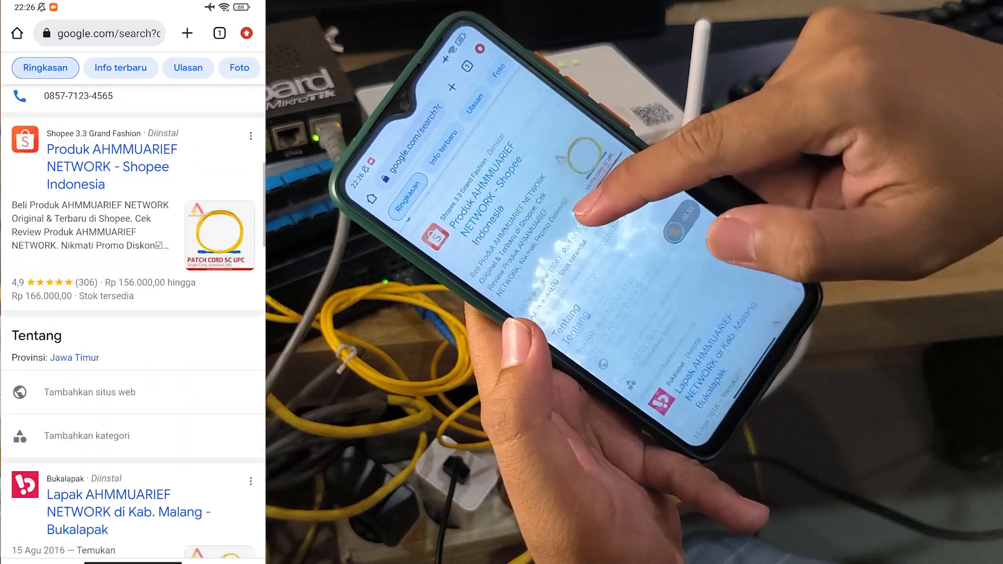
scroll(133, 306, "up", 10)
Step: Search Google for 'youtube' and scroll the results
left_click(99, 33)
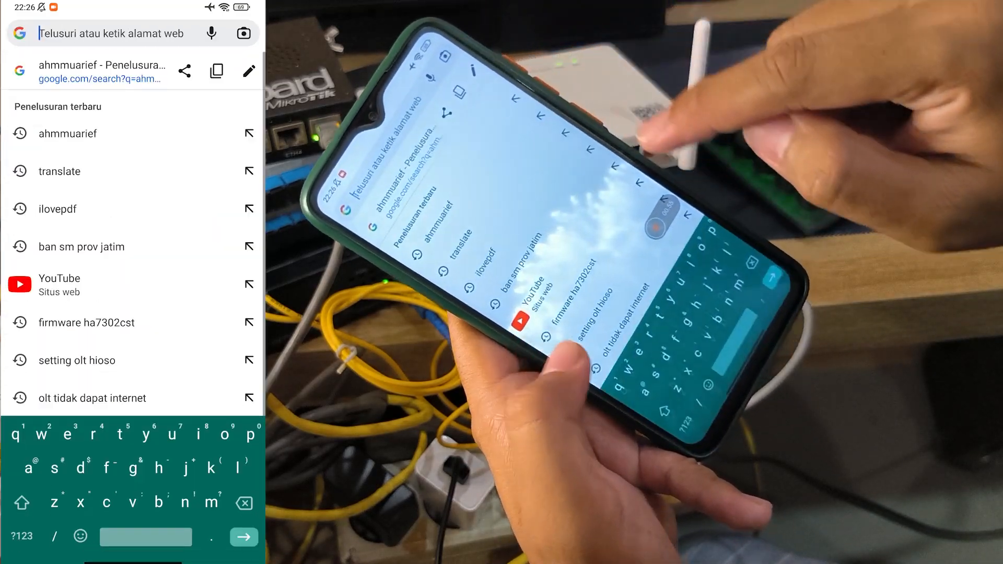
type("yout")
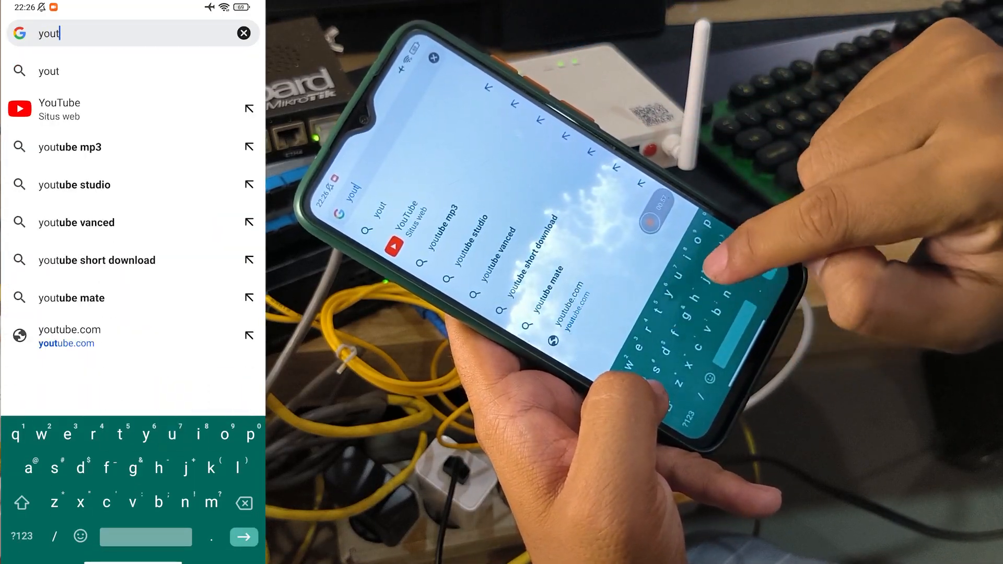
type("ube")
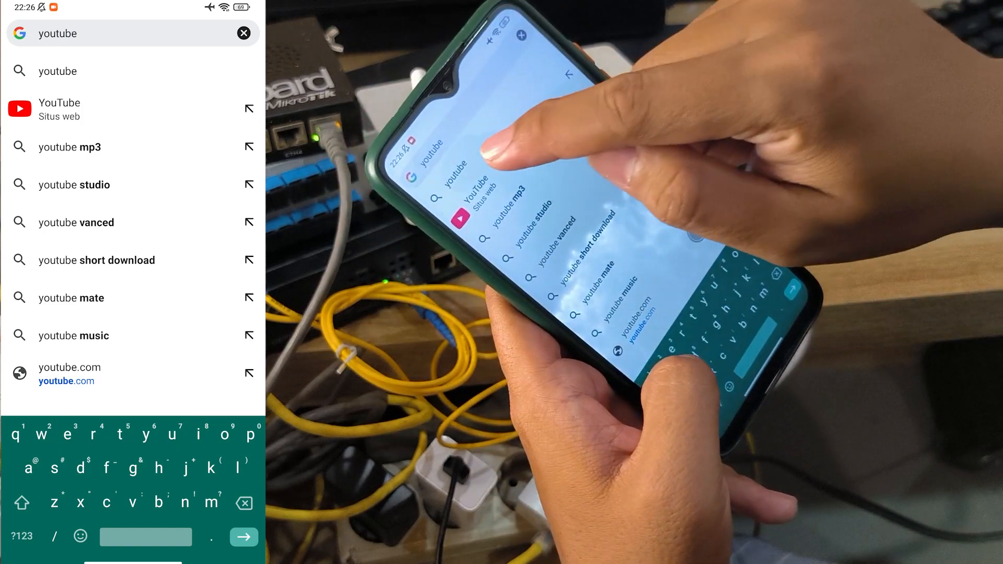
left_click(100, 71)
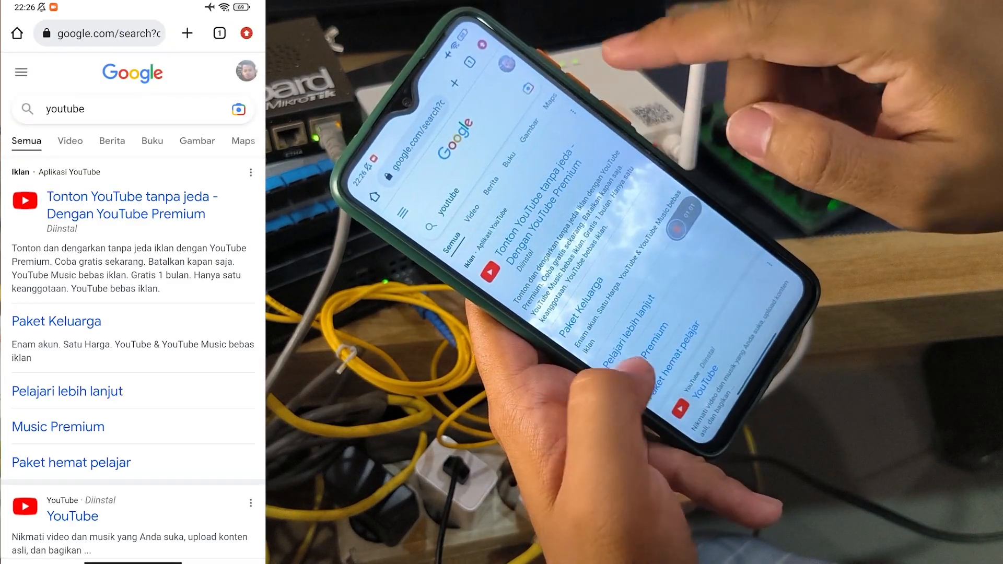
scroll(133, 313, "down", 10)
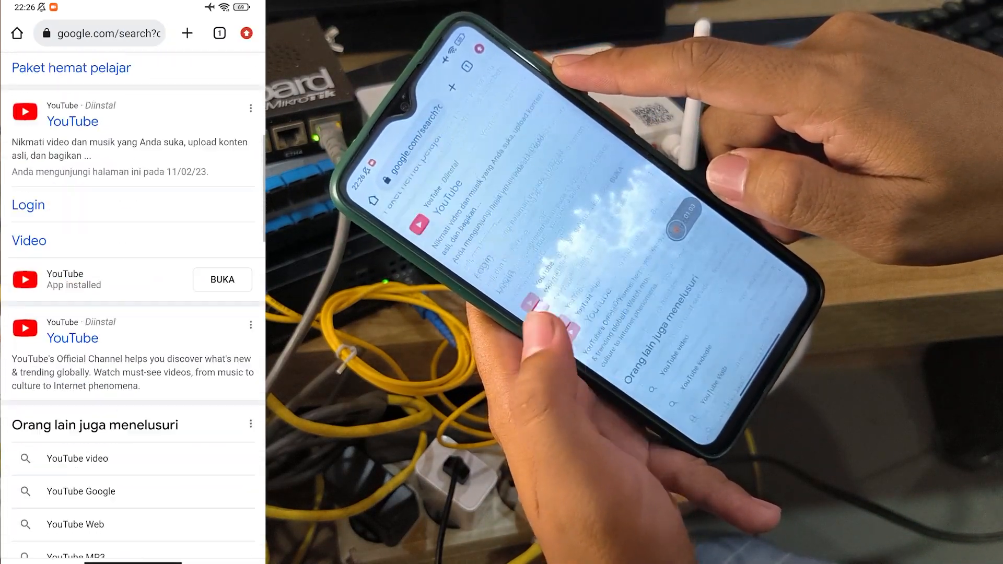
scroll(133, 313, "up", 10)
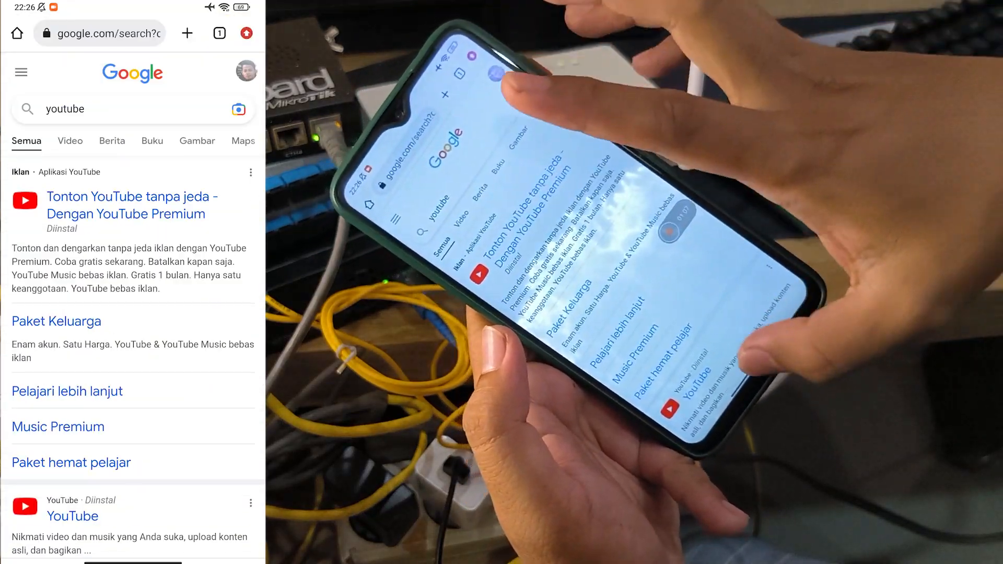
Step: Launch YouTube and confirm in the status shade which Wi-Fi network is in use
left_click_drag(133, 562, 133, 339)
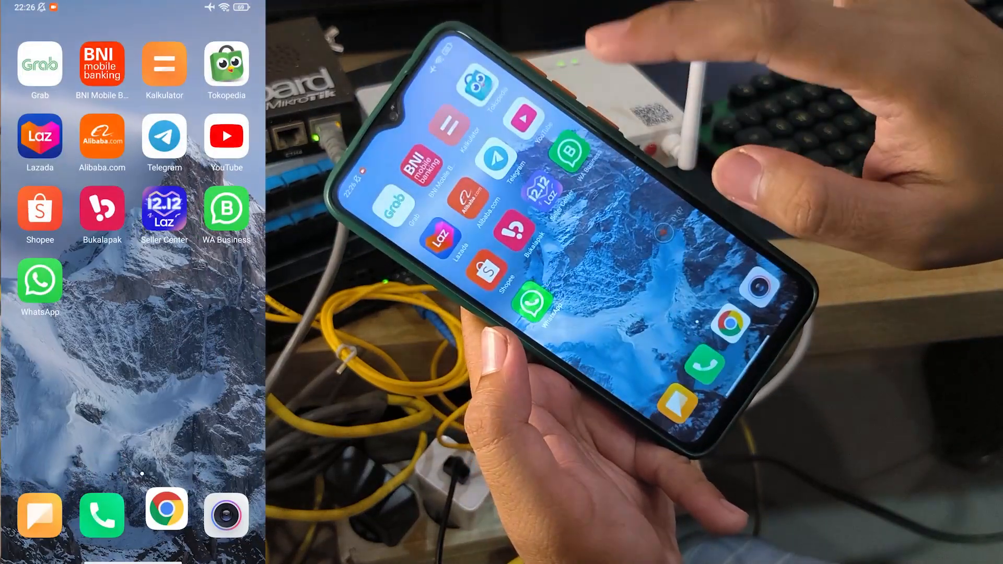
left_click(224, 135)
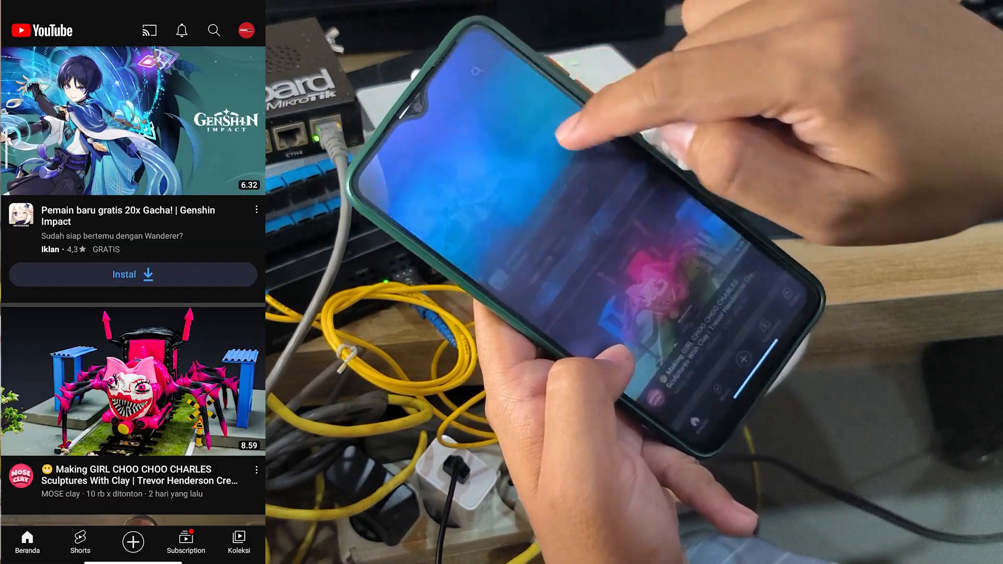
left_click_drag(225, 5, 225, 314)
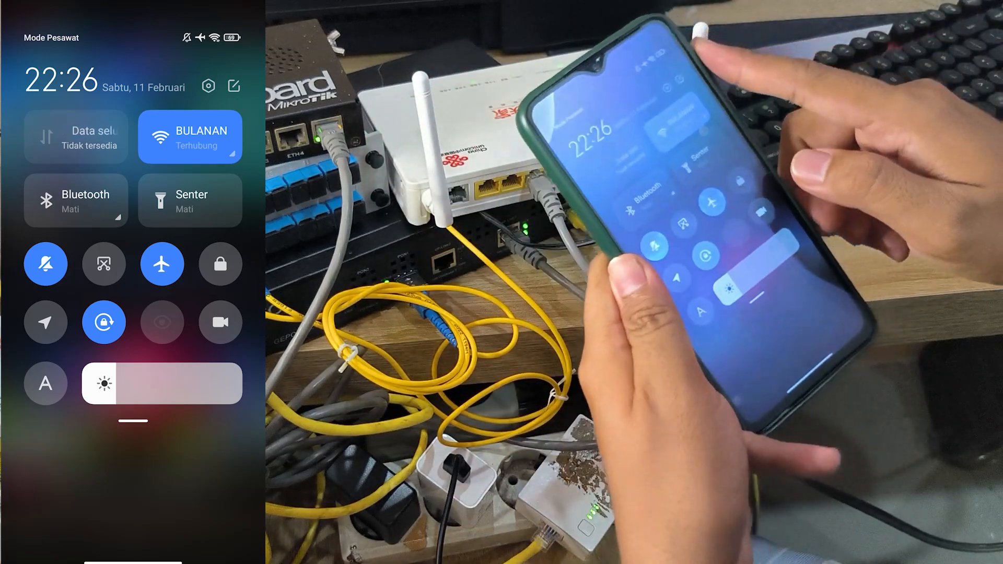
left_click_drag(209, 460, 209, 209)
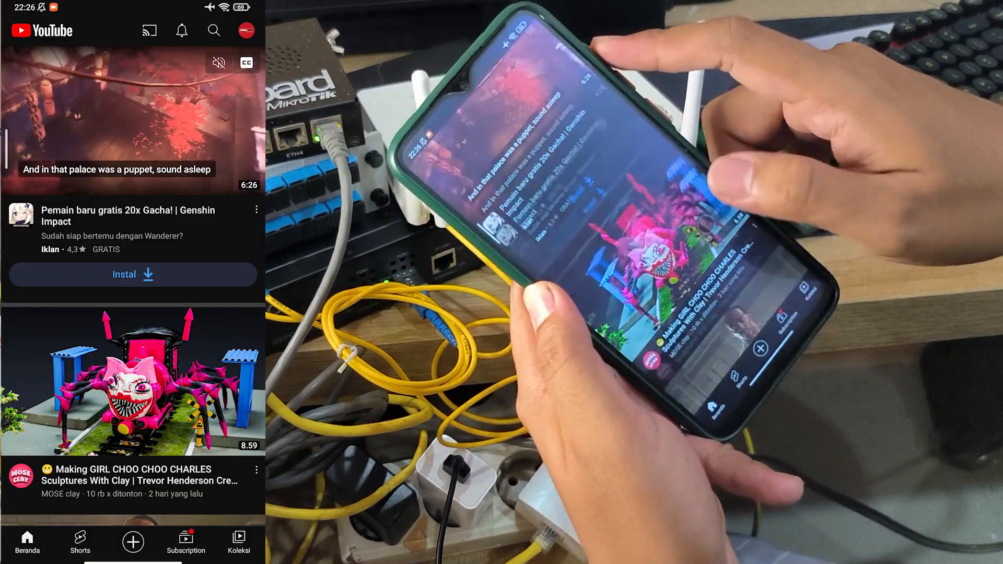
Step: Play the Wakanda super-soldier video, dismiss its ad card and lower the volume
left_click_drag(133, 444, 133, 105)
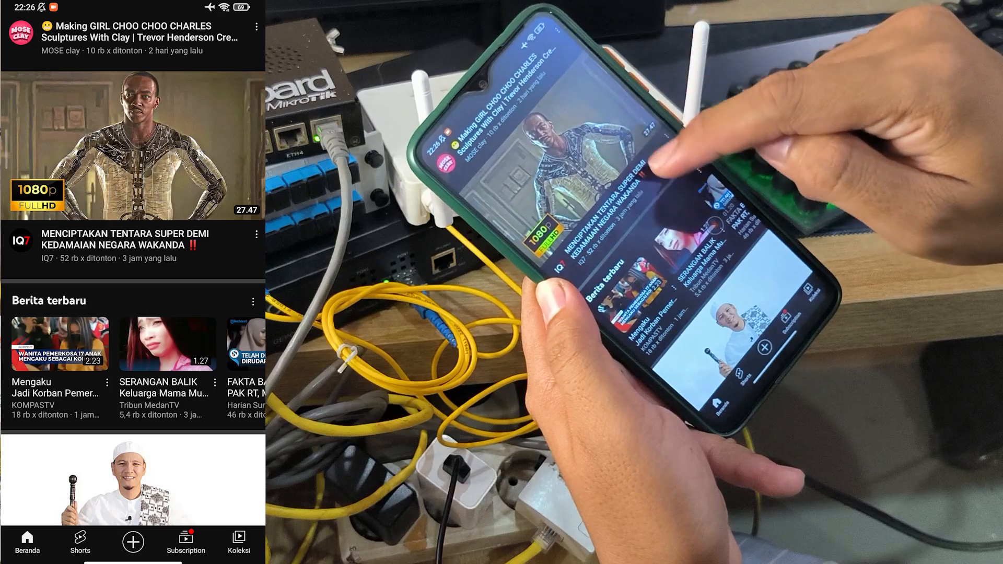
left_click(209, 198)
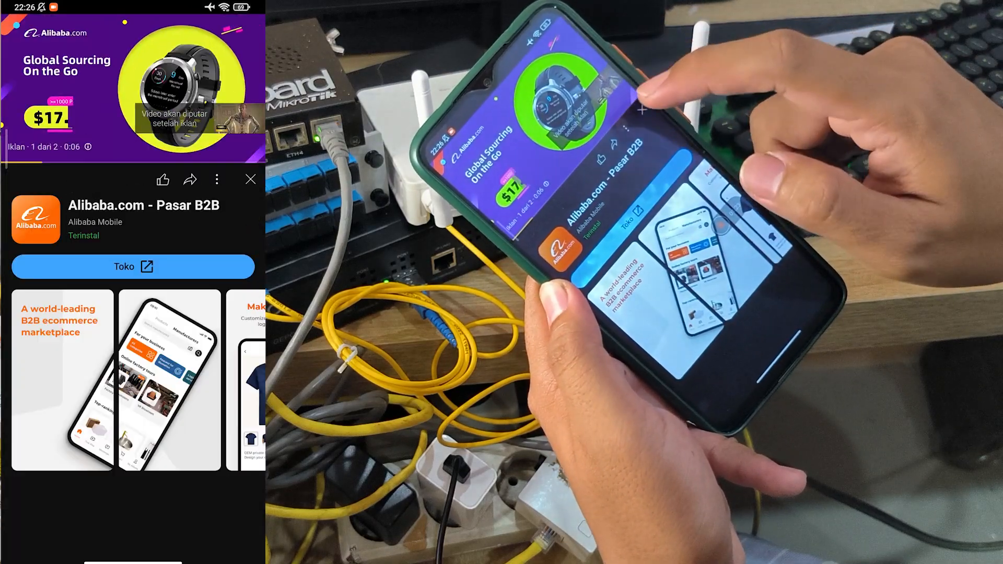
left_click(250, 179)
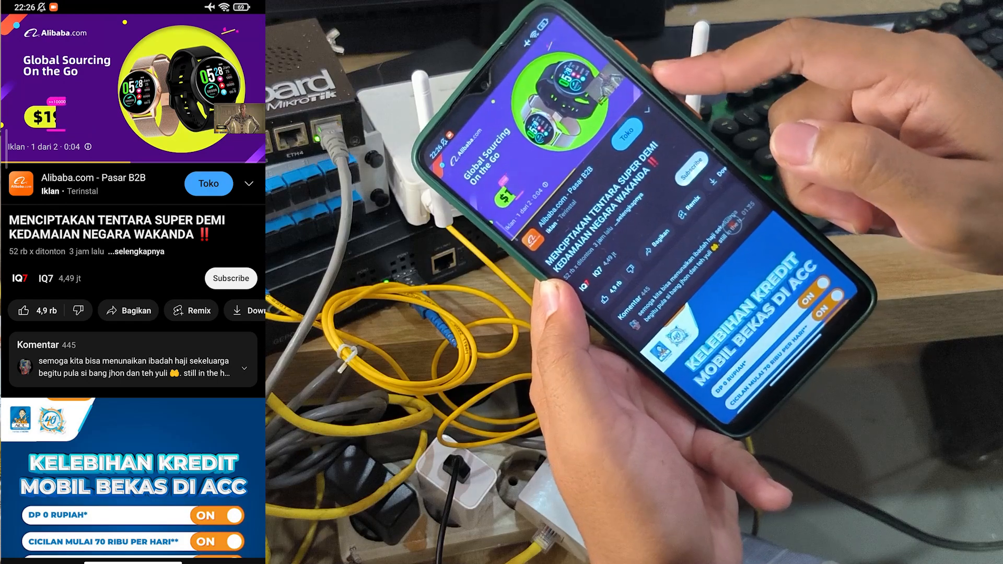
key("XF86AudioLowerVolume")
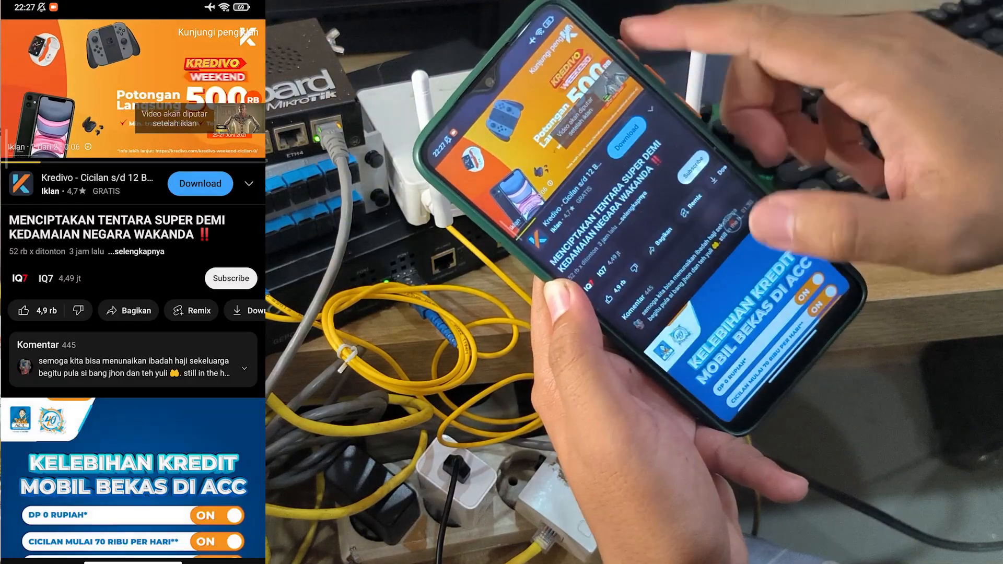
left_click_drag(132, 562, 133, 314)
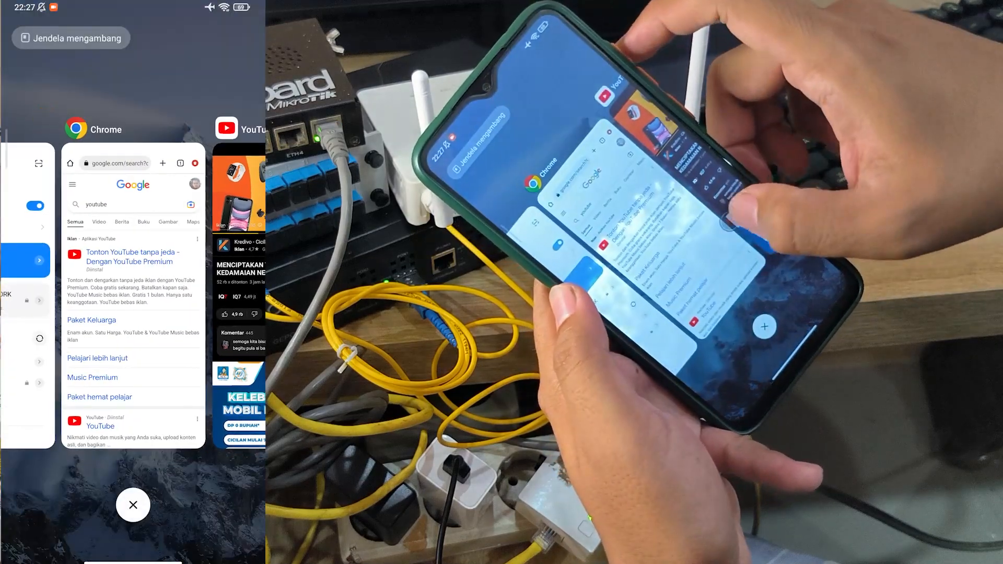
Step: Clear YouTube and Chrome from recents and join the HOTSPOT network in Wi-Fi settings
left_click_drag(238, 293, 238, 105)
left_click_drag(133, 293, 133, 104)
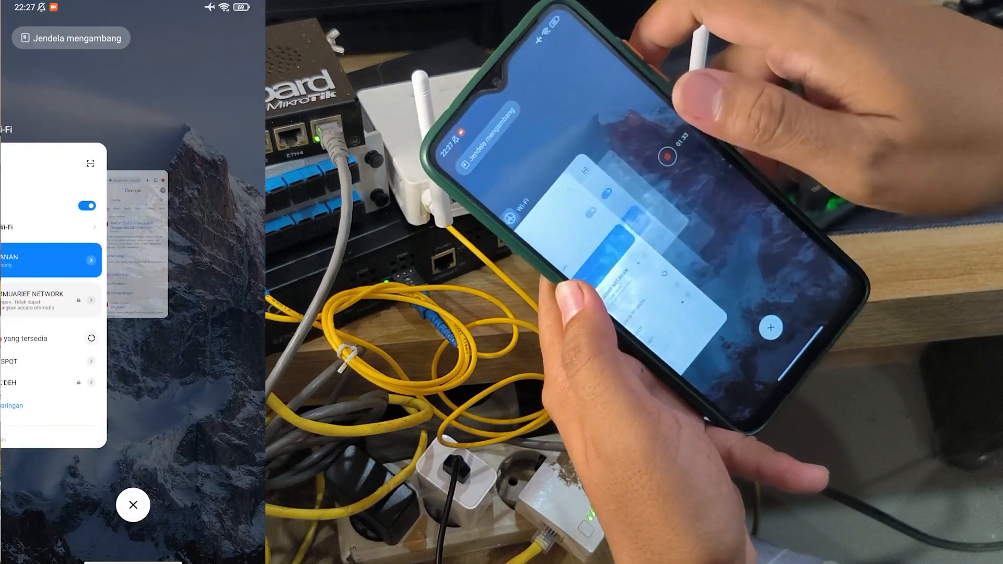
left_click(133, 292)
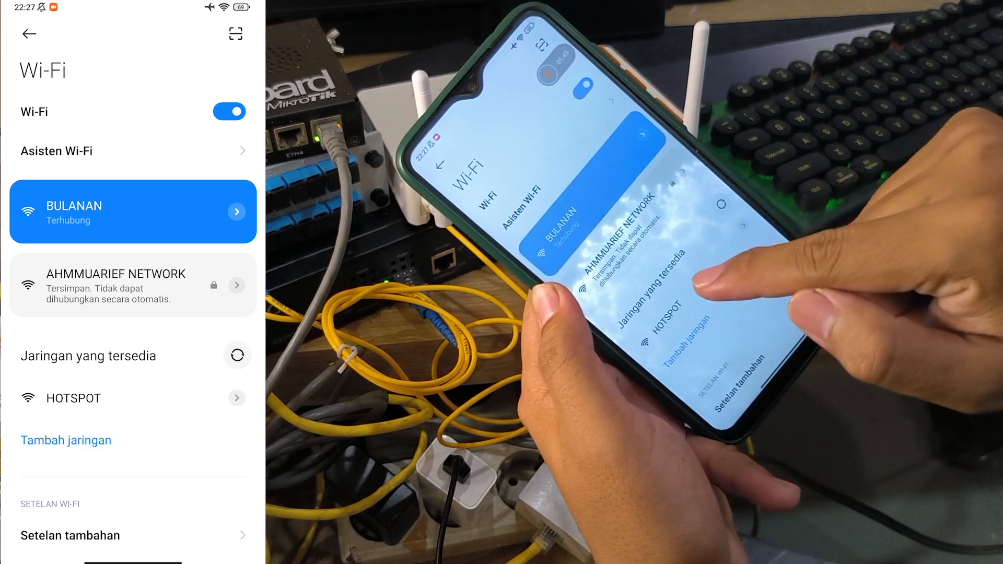
left_click(132, 398)
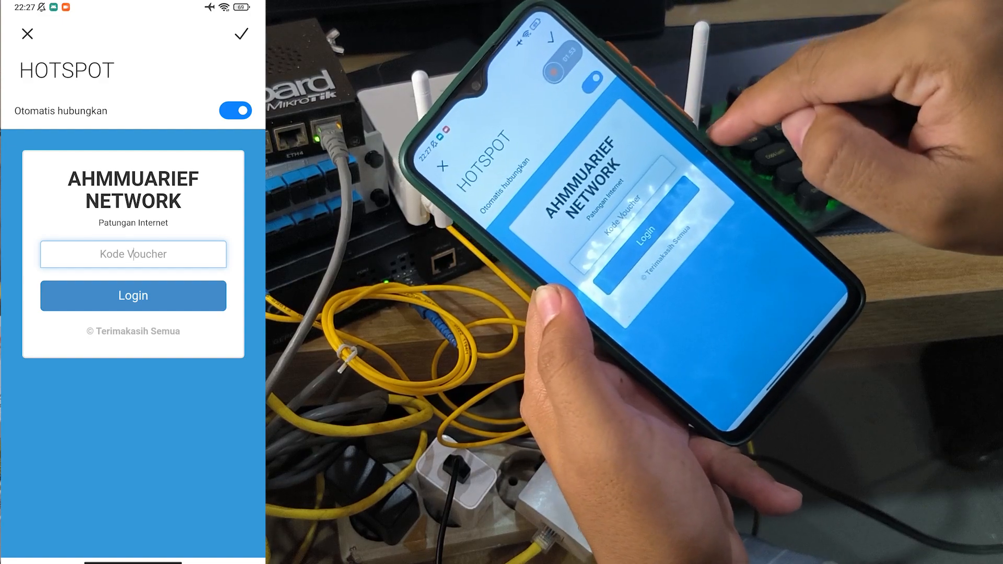
left_click(132, 255)
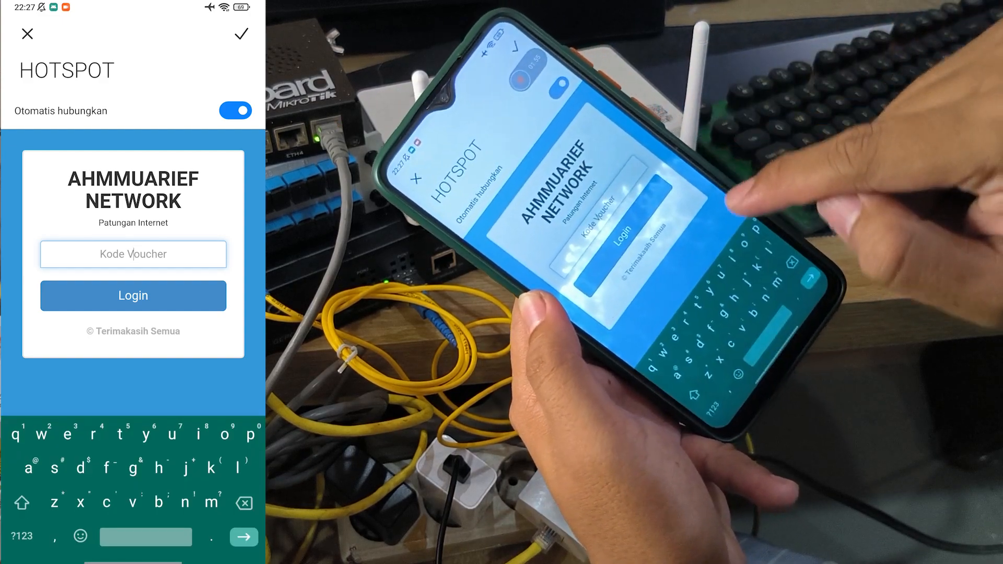
type("a")
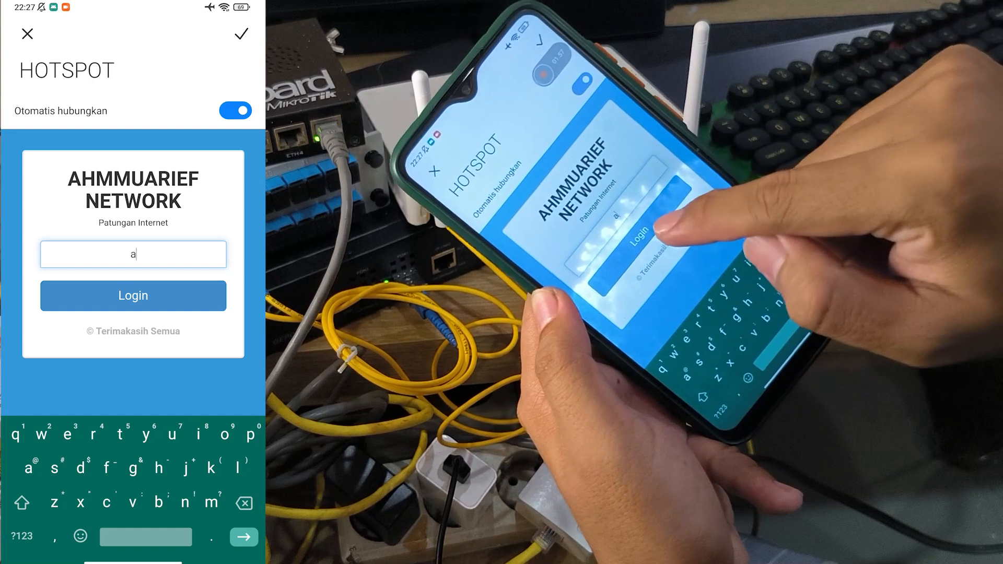
left_click(134, 295)
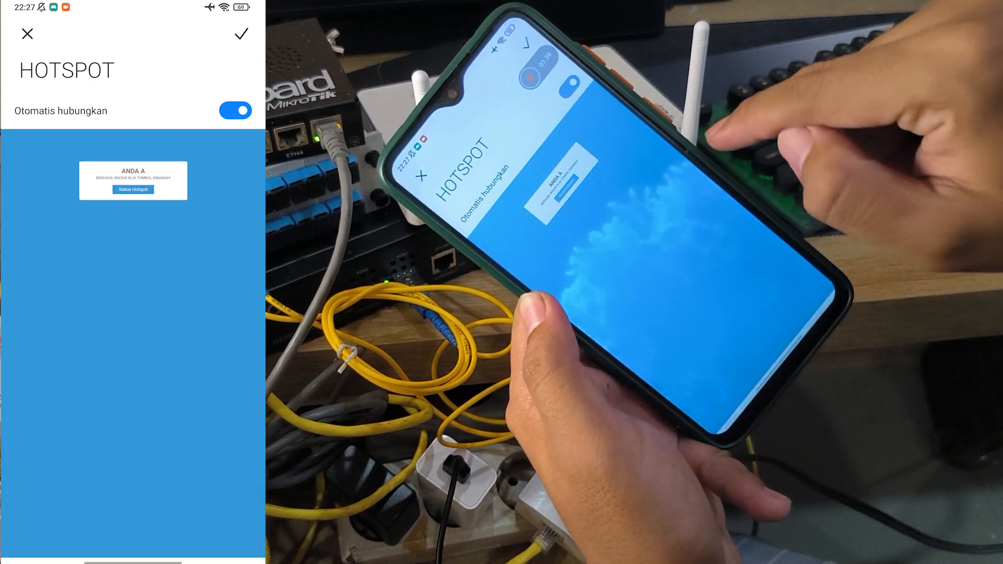
Step: Search Google for 'oke mantap', scroll the results, then return to the home screen
left_click(130, 273)
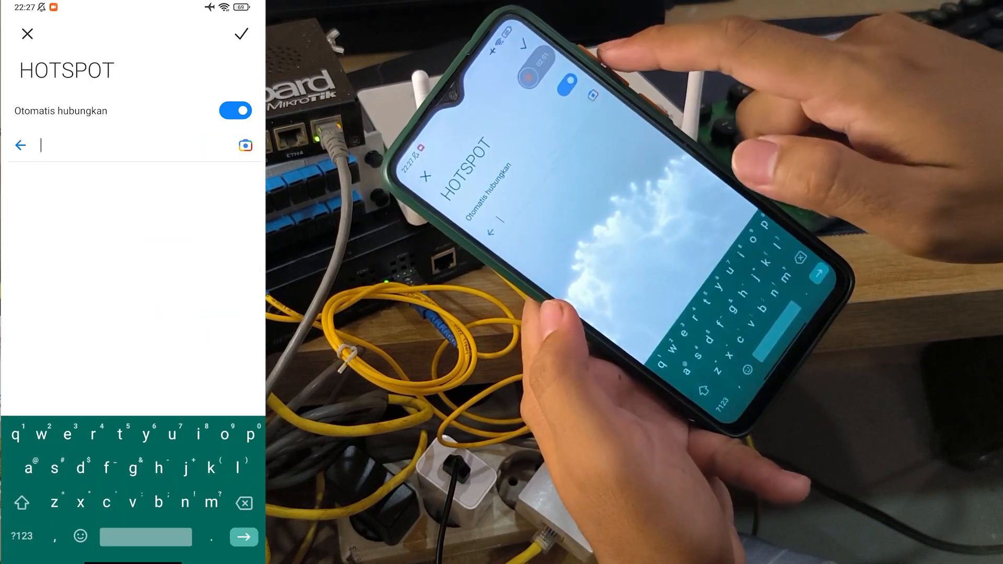
type("o")
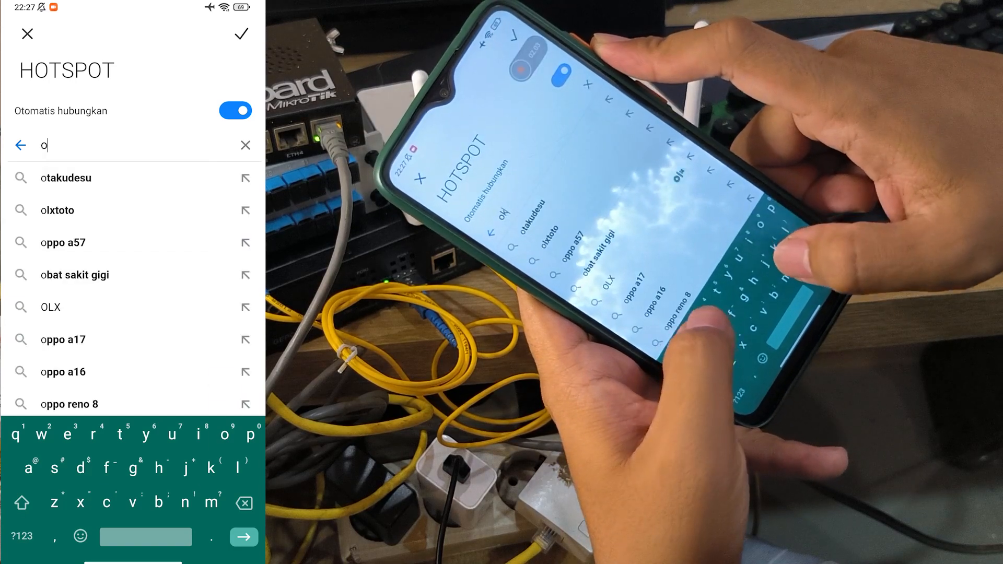
type("ke mantap")
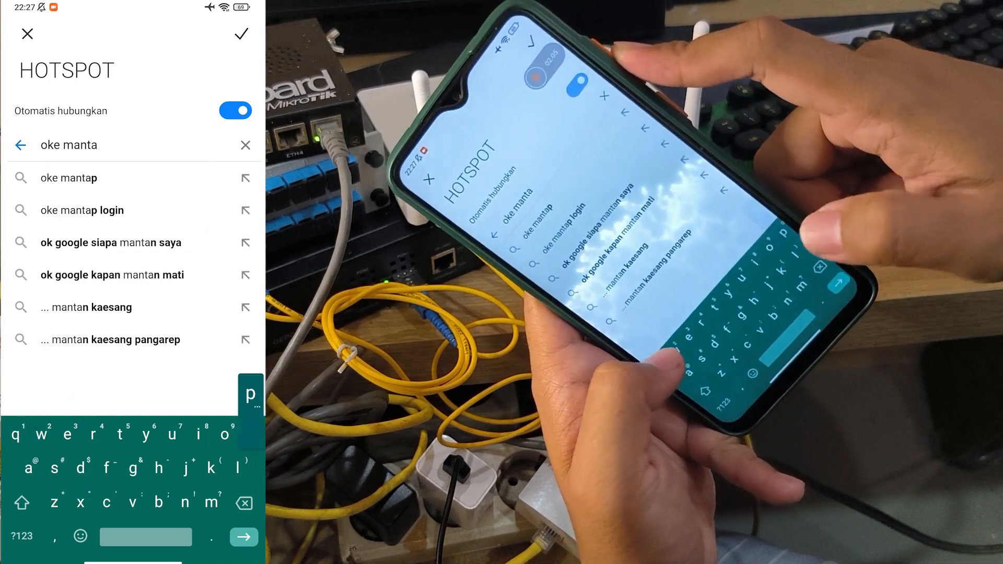
key("Return")
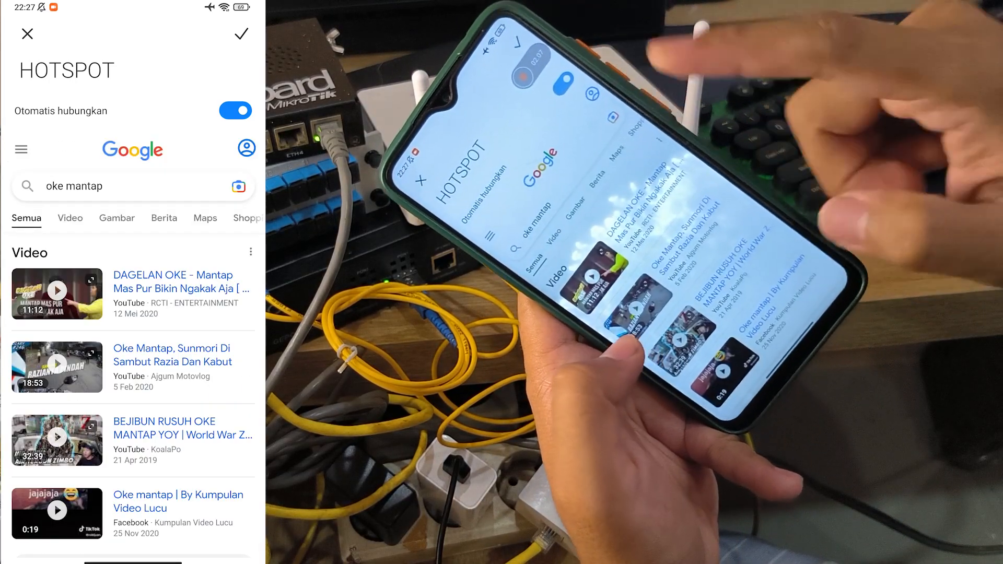
scroll(133, 339, "down", 10)
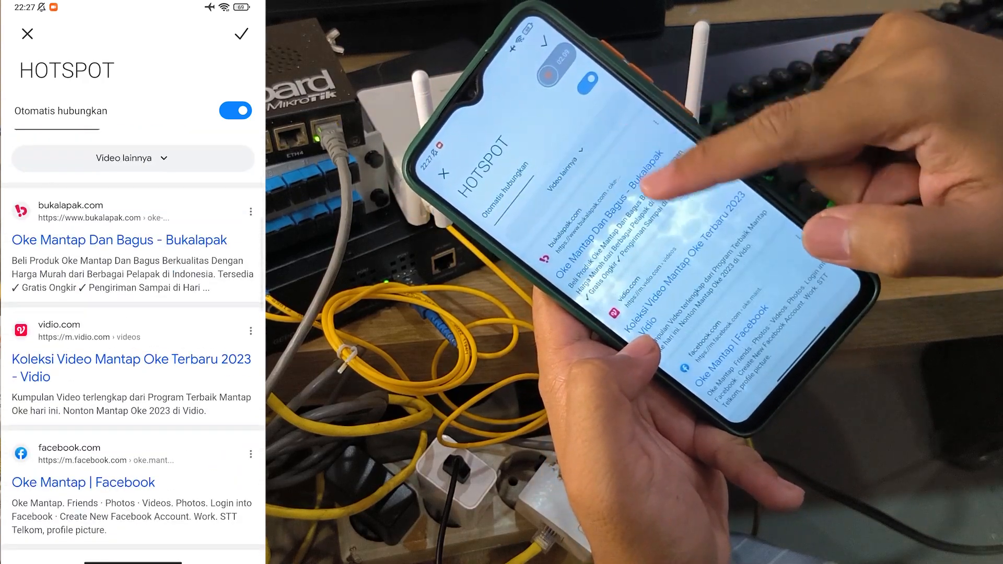
scroll(133, 340, "up", 10)
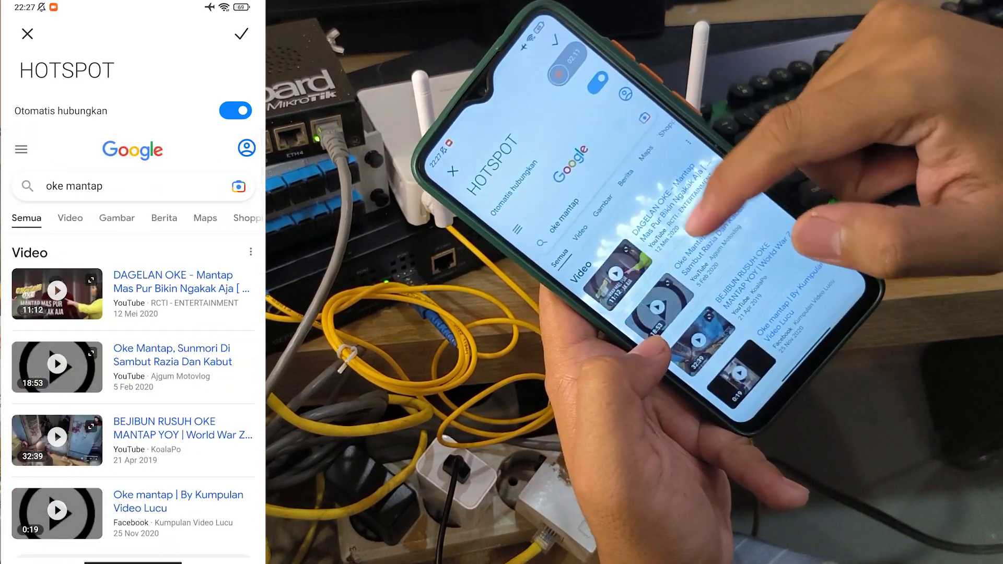
scroll(133, 340, "down", 5)
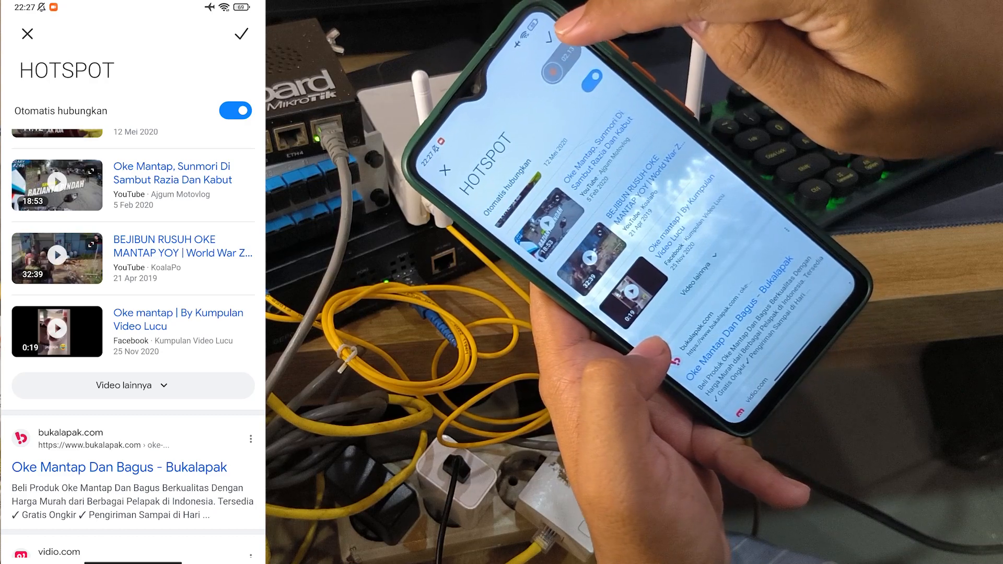
scroll(133, 339, "up", 5)
left_click_drag(133, 562, 169, 324)
left_click(133, 505)
Step: In YouTube, find the hotspot network's channel, browse its videos, then go Home
left_click(221, 138)
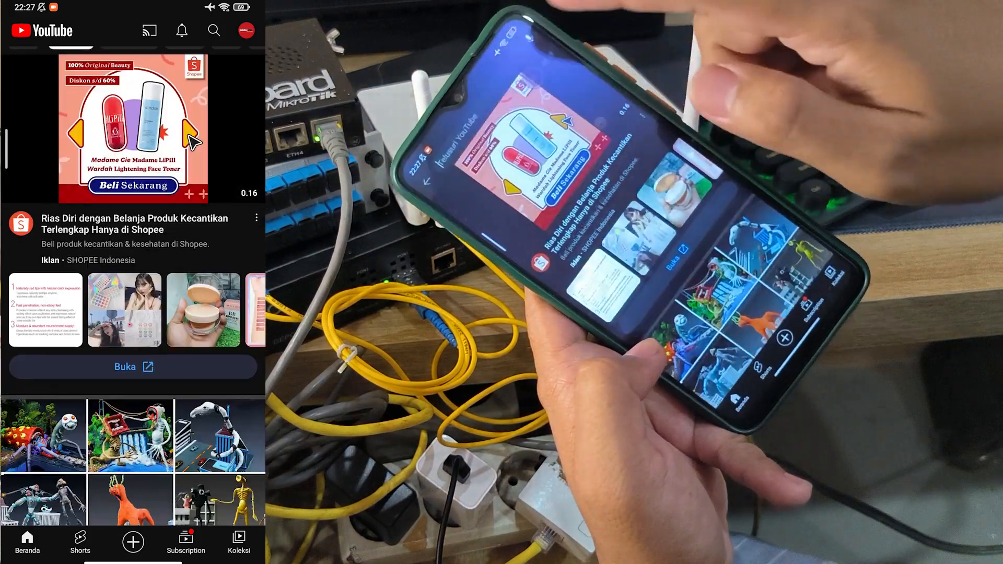
left_click(213, 29)
type("ahm")
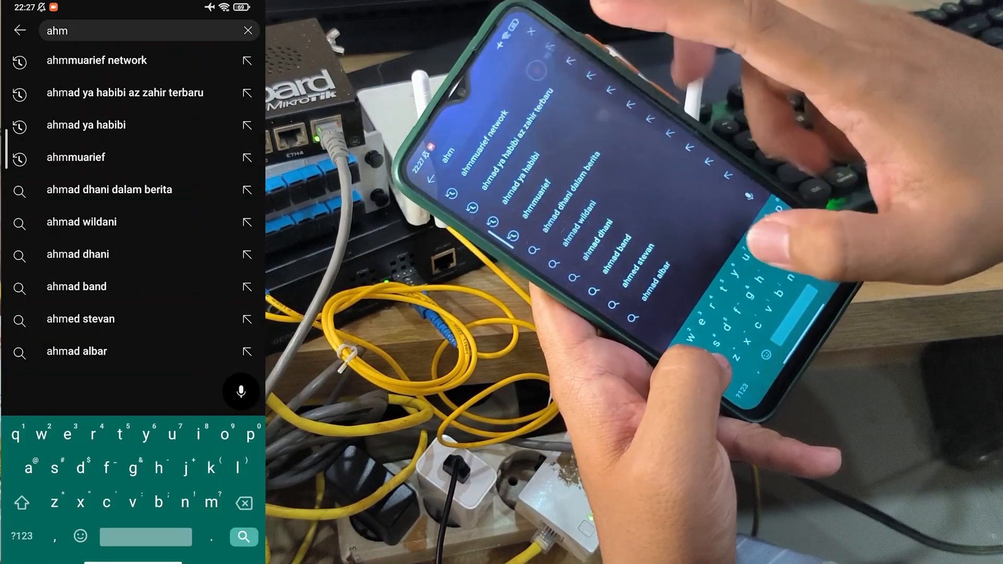
left_click(97, 60)
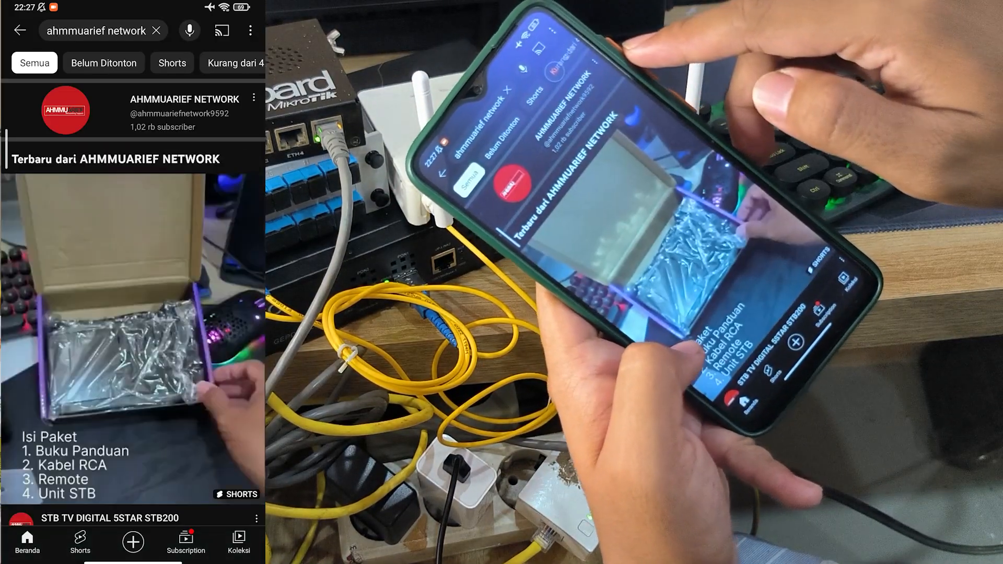
scroll(134, 293, "down", 15)
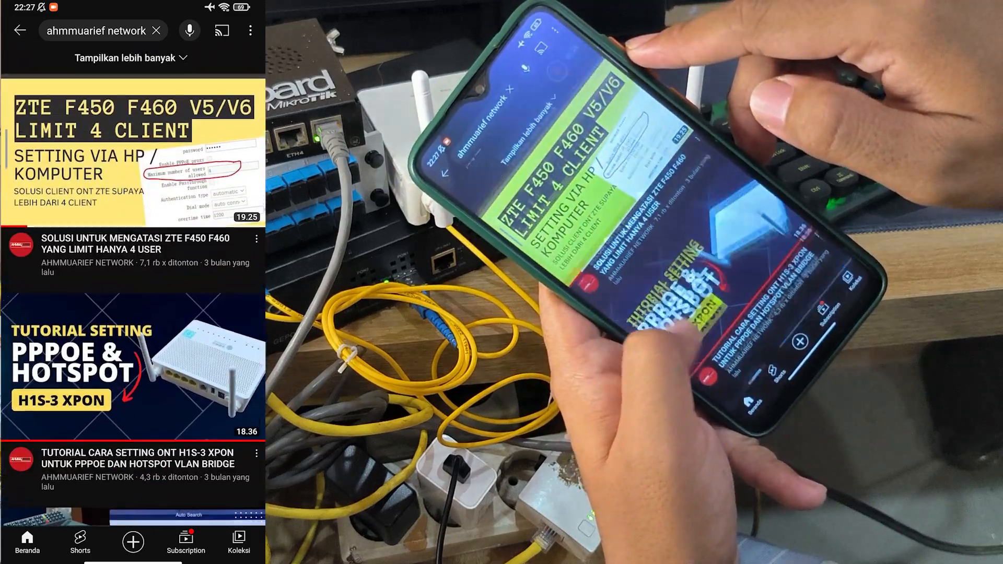
scroll(133, 292, "up", 15)
key("super")
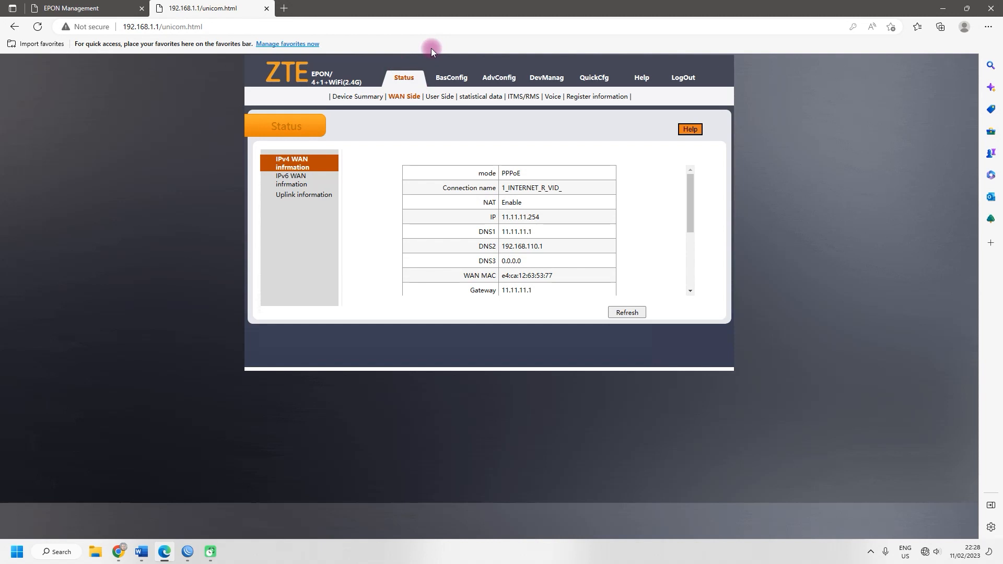
Step: Check the PPPoE WAN status and the basic WAN connection form, then minimize Edge
left_click(427, 77)
left_click(454, 78)
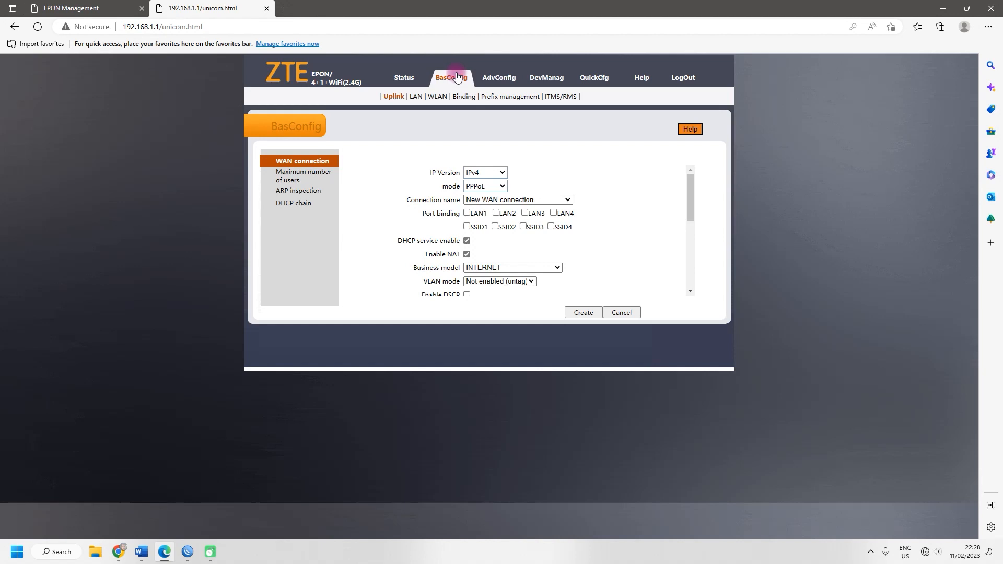
left_click(492, 79)
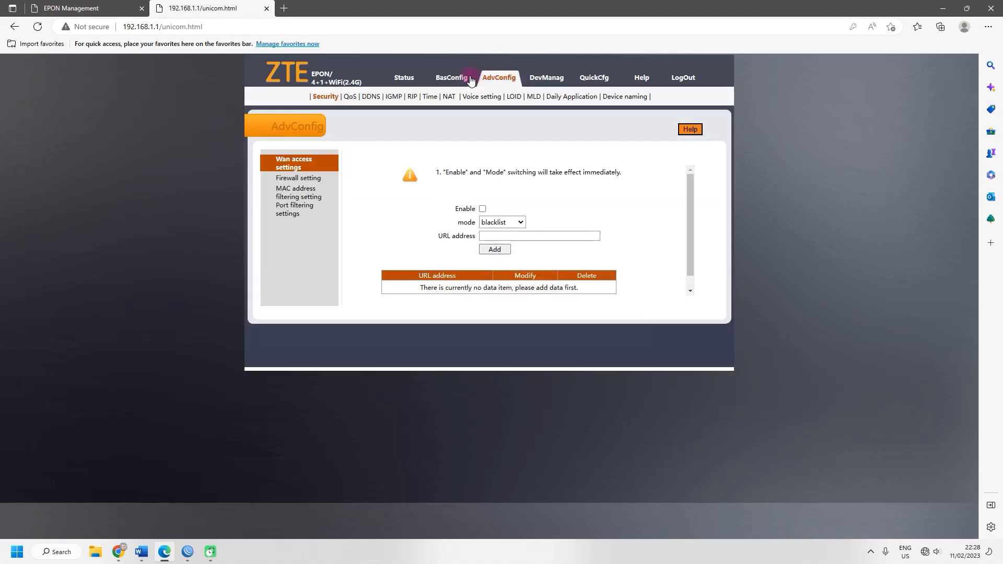
left_click(469, 79)
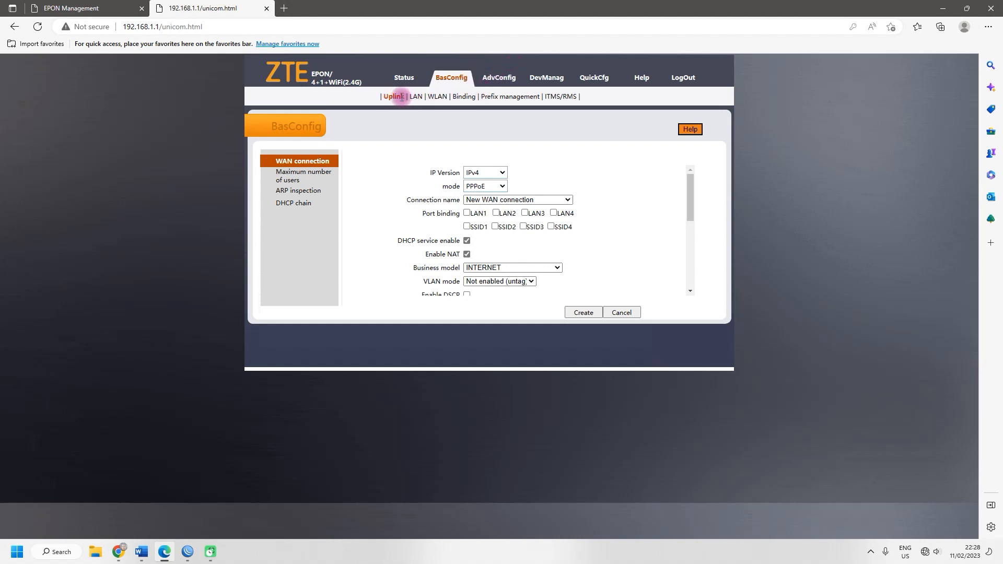
left_click(941, 14)
left_click(945, 12)
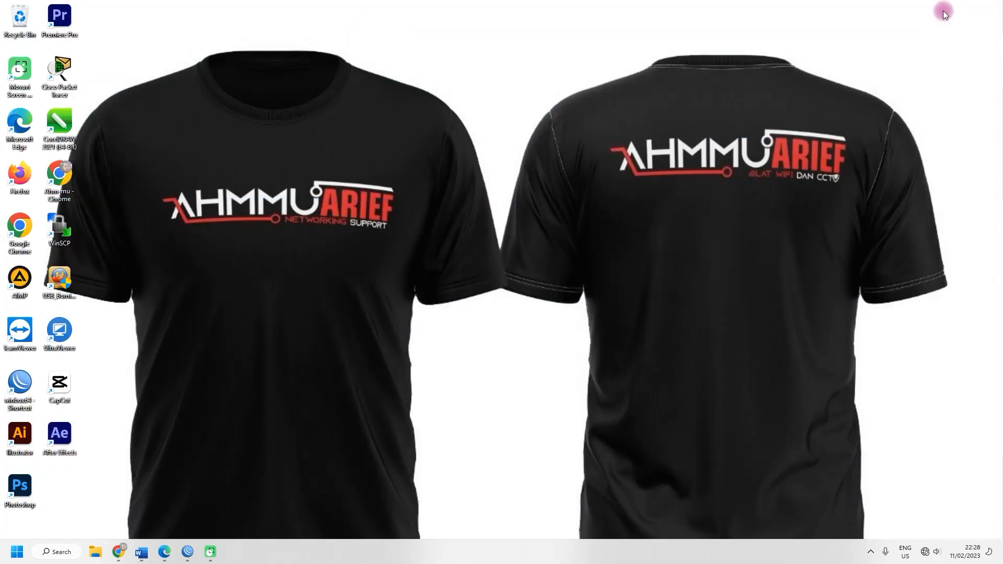
right_click(487, 145)
left_click(519, 189)
mouse_move(123, 550)
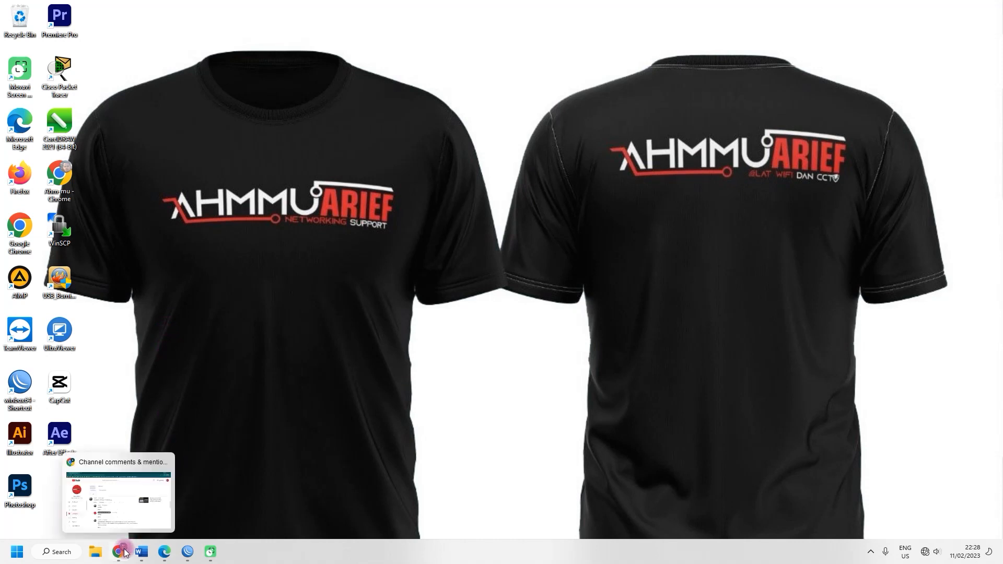